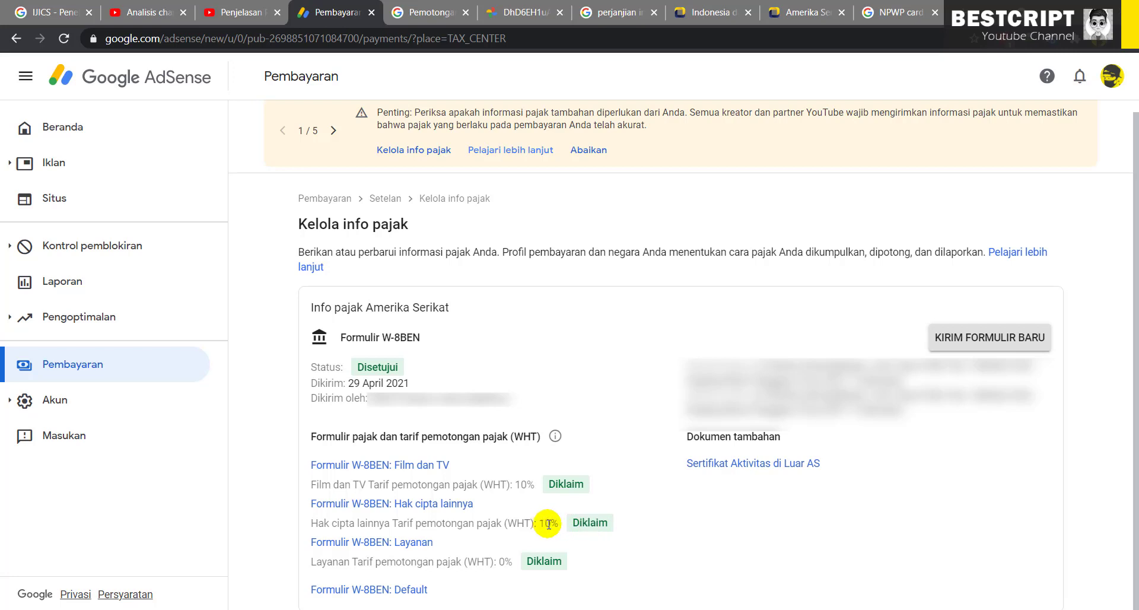
Point out the 10% rate for Hak cipta lainnya and the 0% rate for Layanan
drag(548, 523, 544, 523)
drag(504, 562, 509, 562)
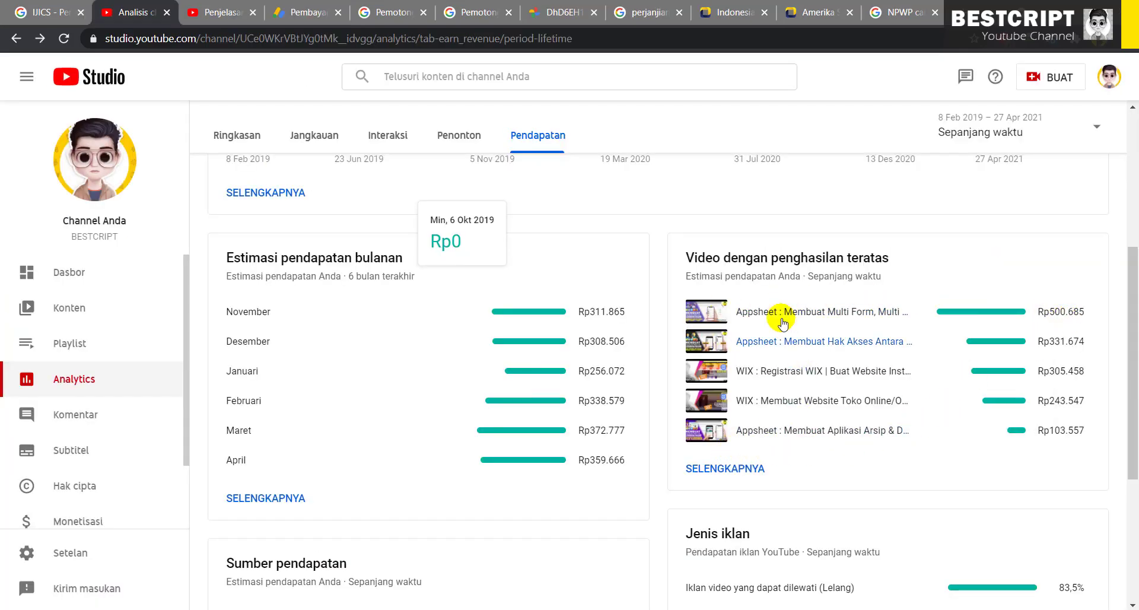
scroll(732, 287, up, 4)
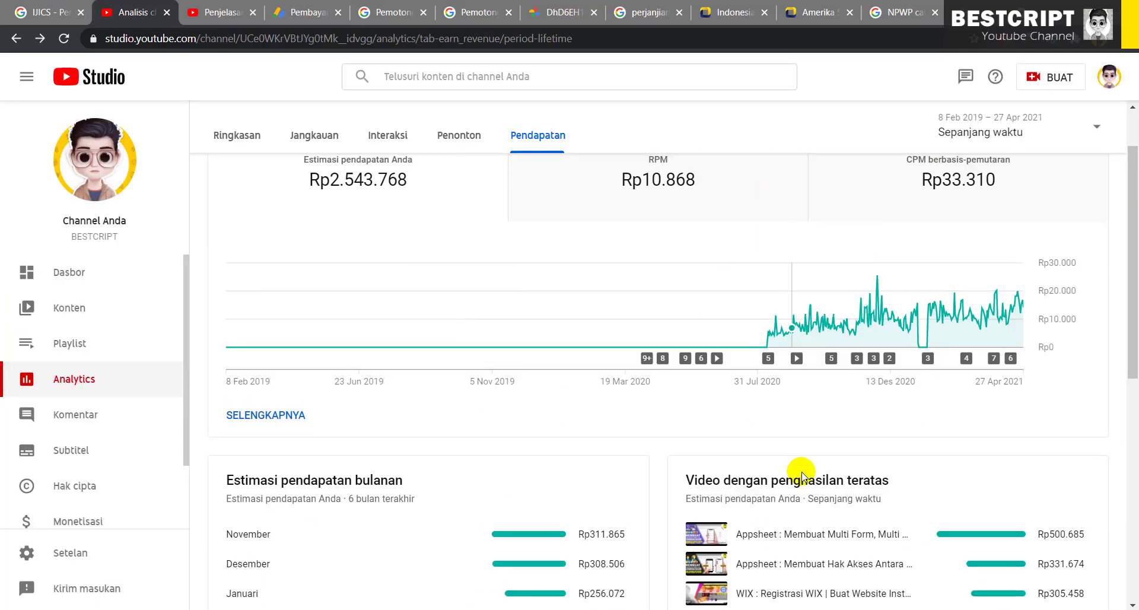
scroll(803, 465, down, 4)
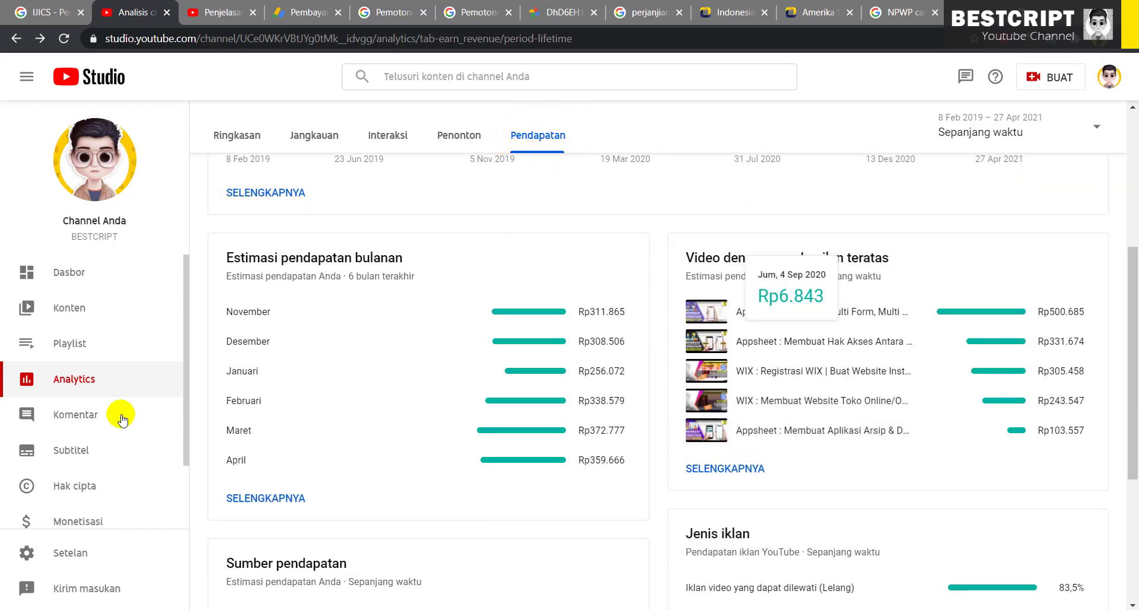
Show Pendapatan analytics for Sepanjang waktu and open the full top-earning videos report
click(75, 382)
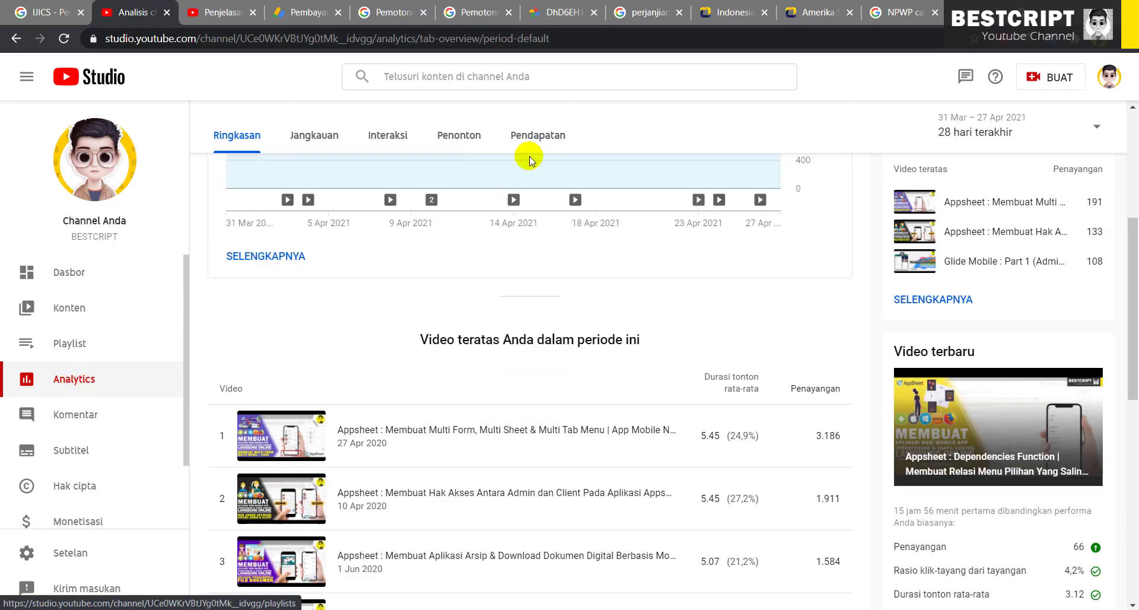
click(540, 135)
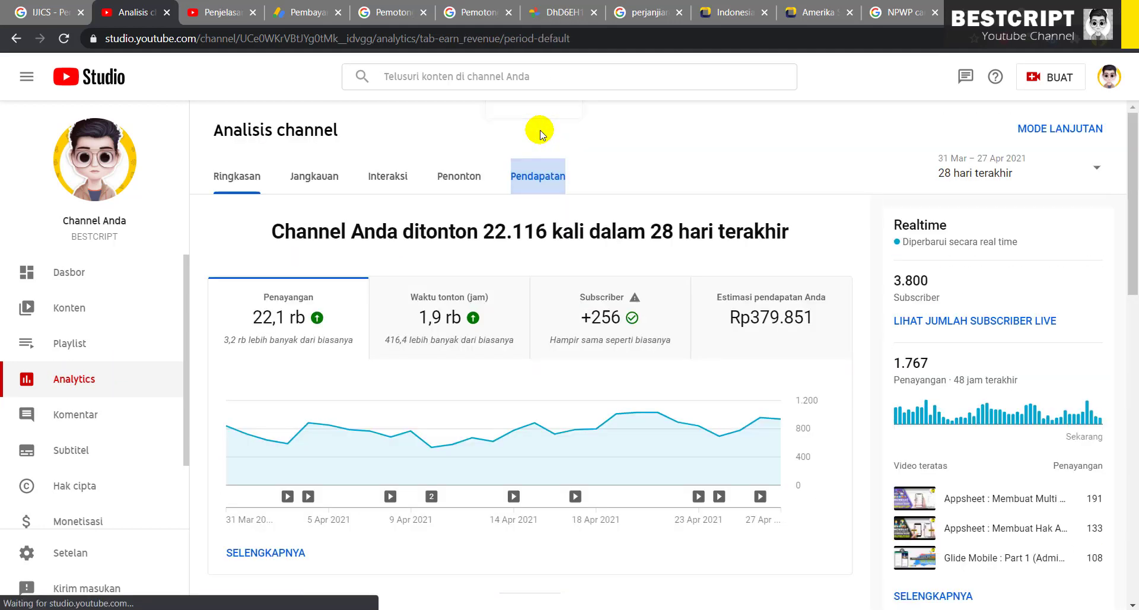
click(1000, 173)
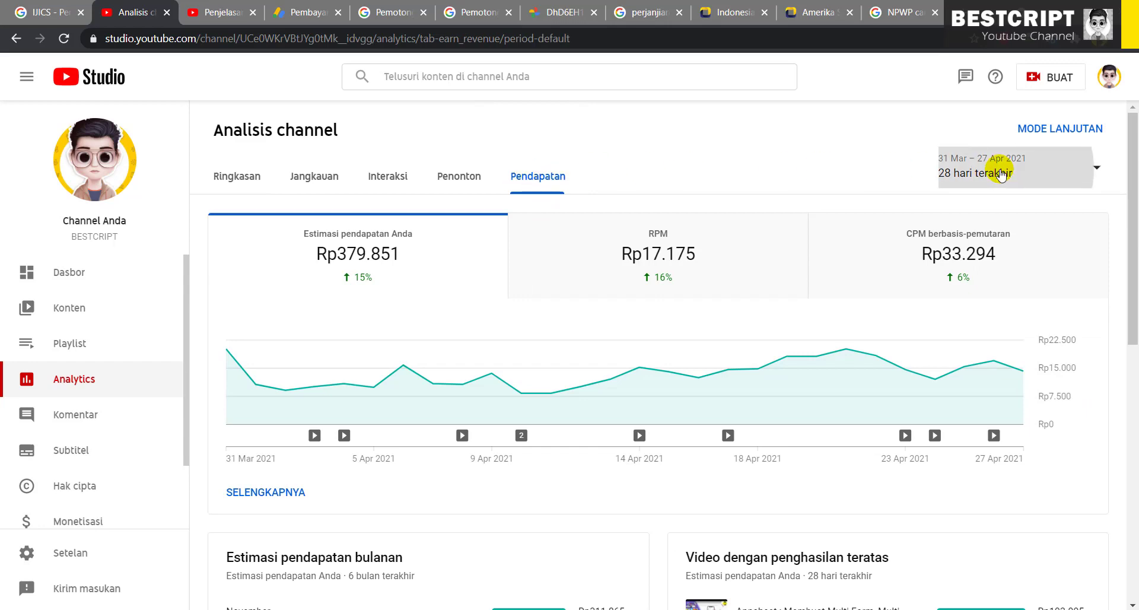
click(998, 255)
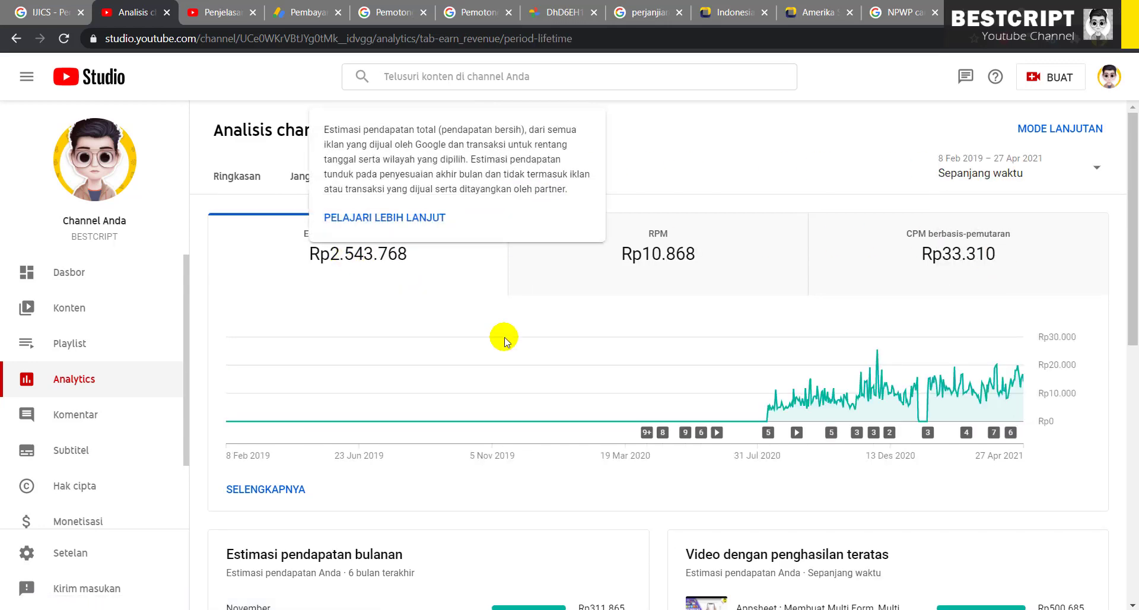
scroll(503, 338, down, 10)
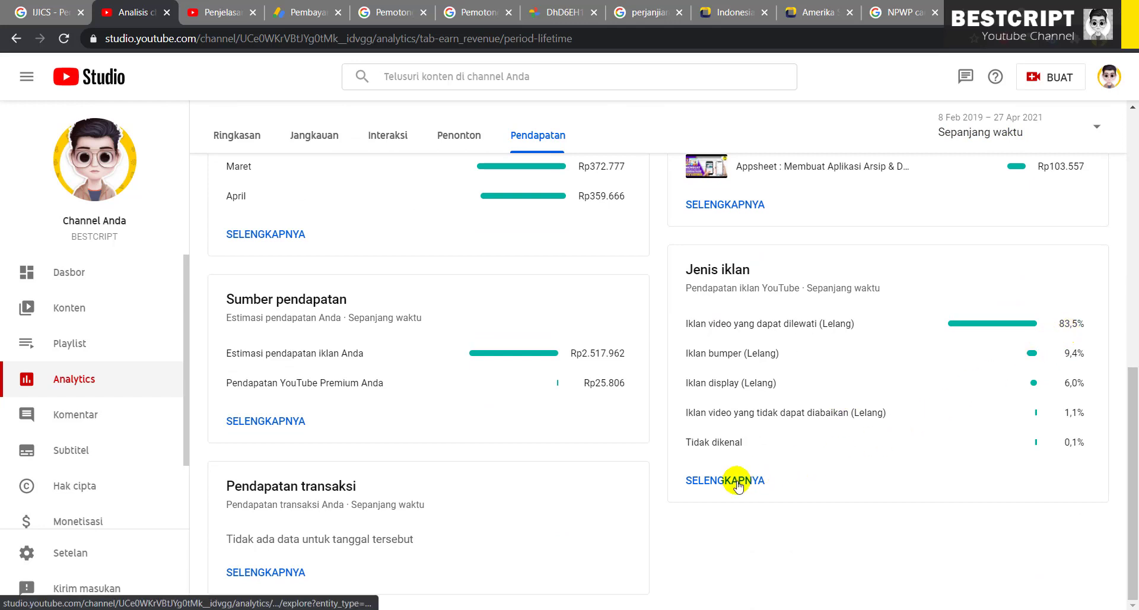
scroll(747, 431, up, 3)
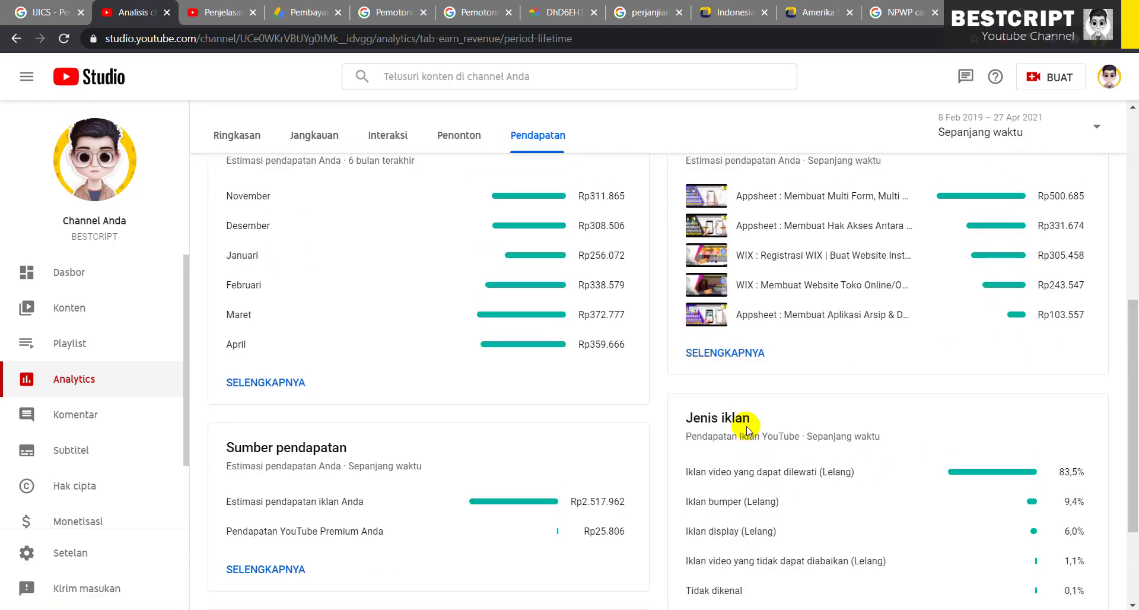
click(725, 354)
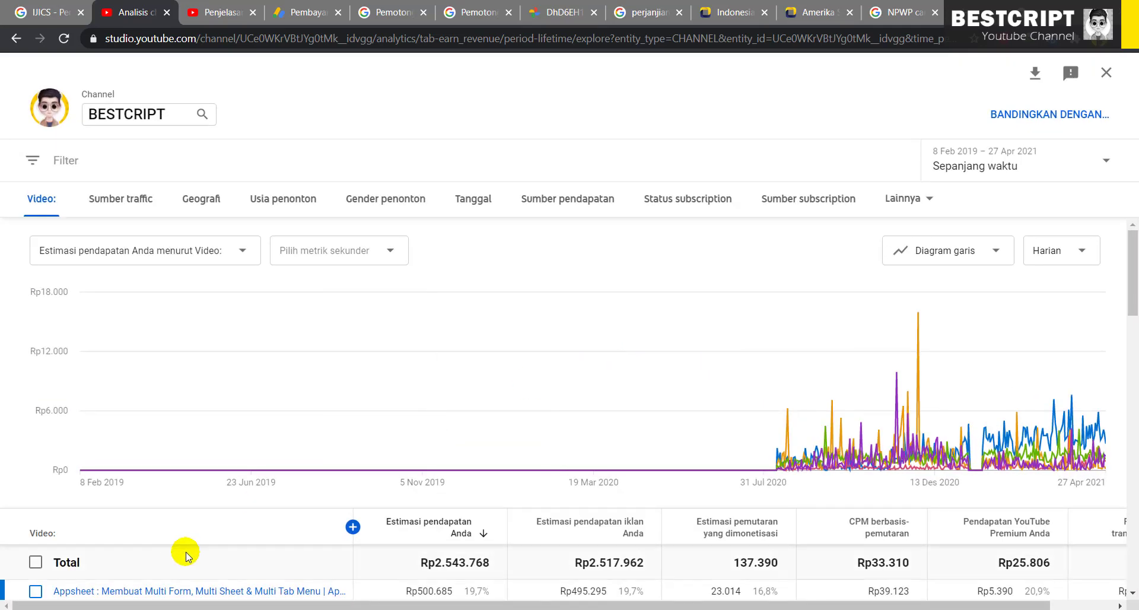
Break the lifetime report down by Geografi and drill into Amerika Serikat
scroll(181, 549, down, 2)
scroll(173, 469, up, 2)
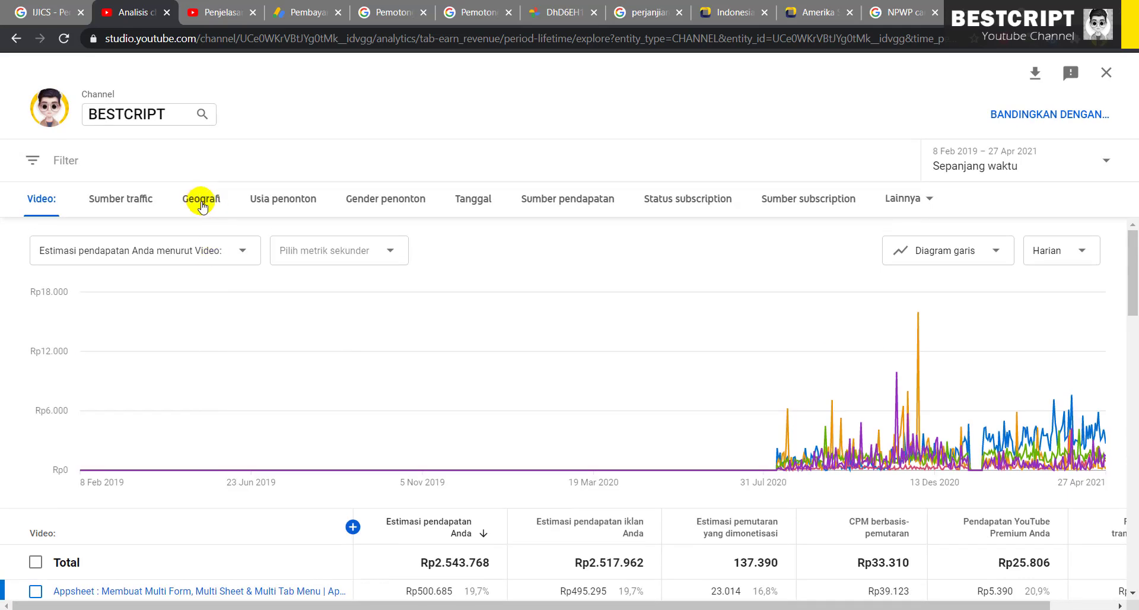
click(198, 202)
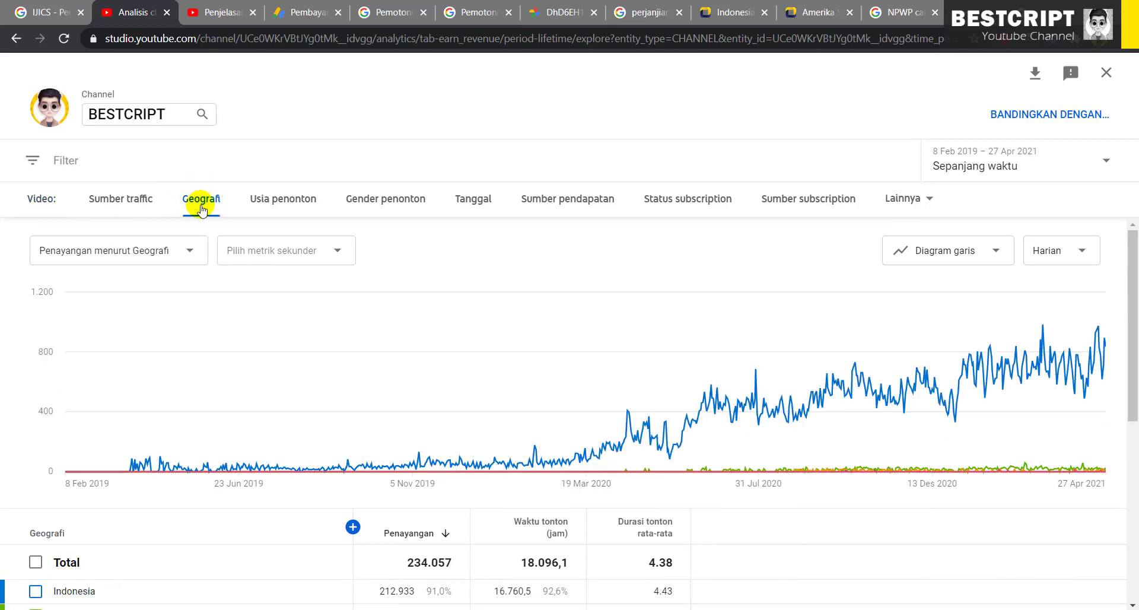
scroll(99, 506, down, 3)
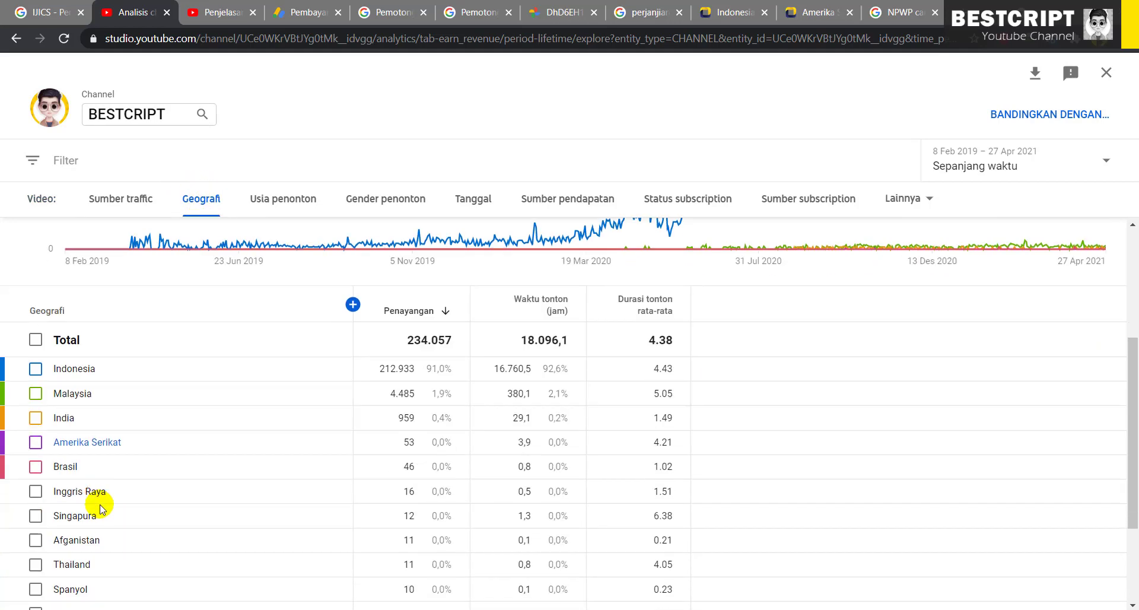
click(87, 442)
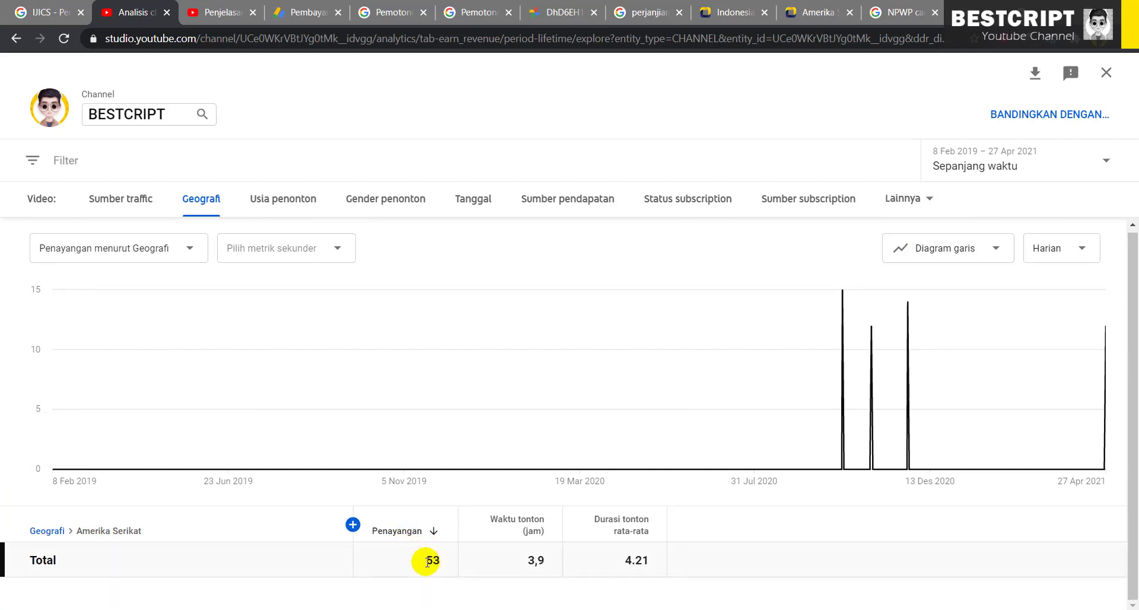
Add the Estimasi pendapatan Anda column, showing Rp52.866, keeping the Sepanjang waktu range
click(352, 524)
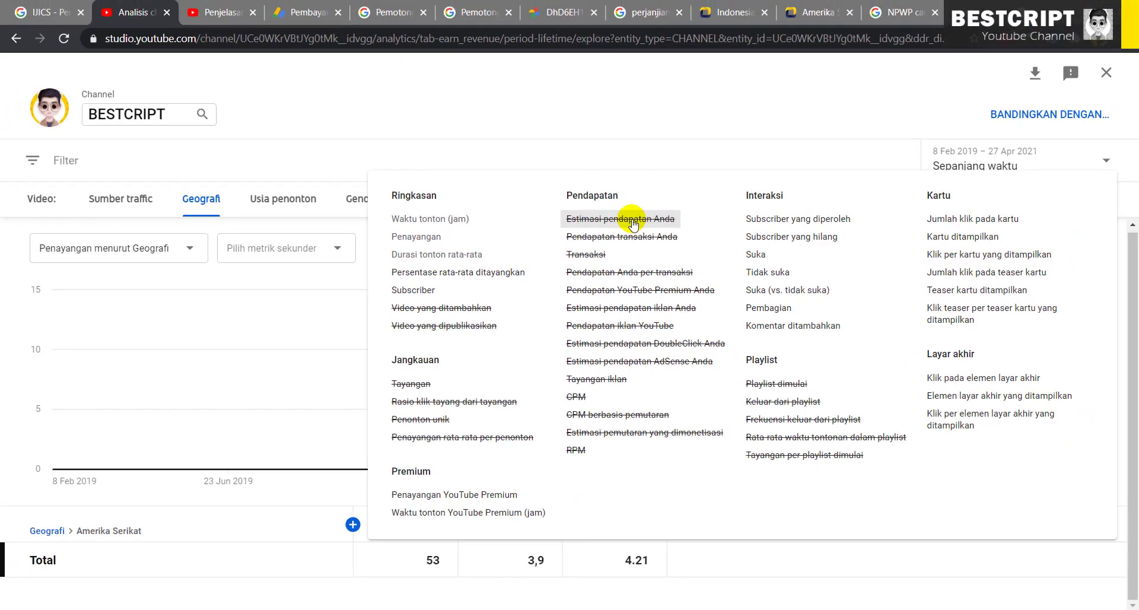
click(633, 224)
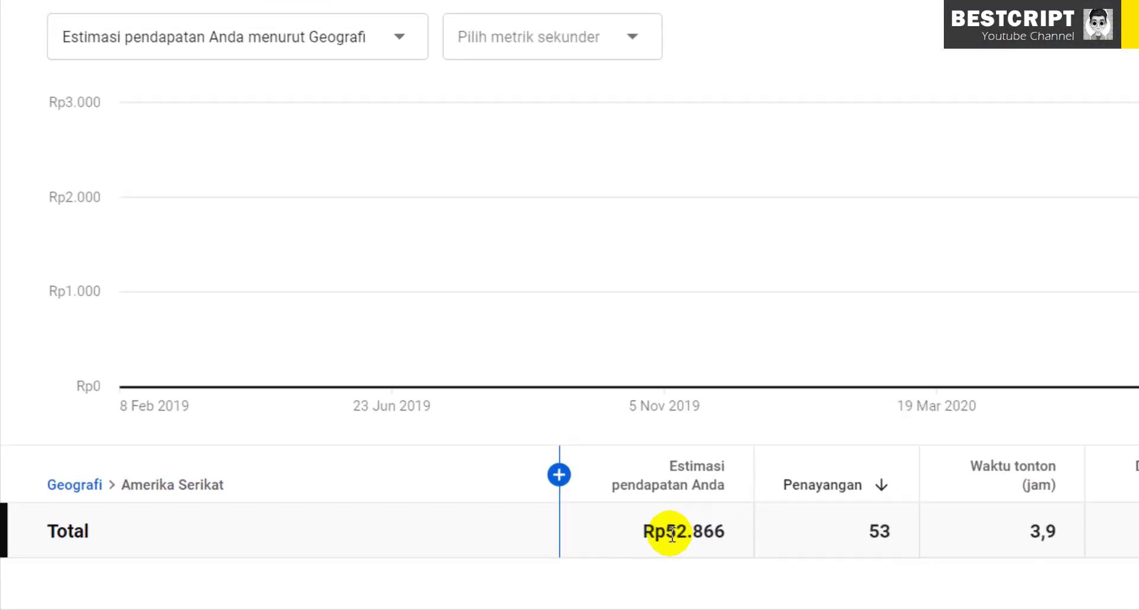
drag(423, 563, 450, 563)
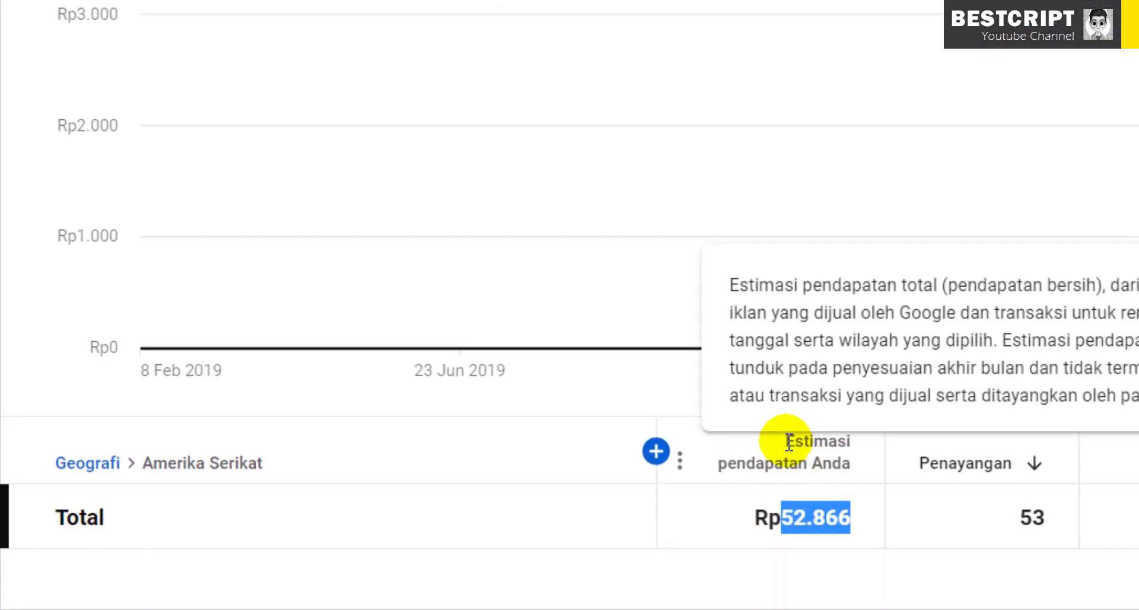
drag(765, 440, 855, 462)
click(854, 525)
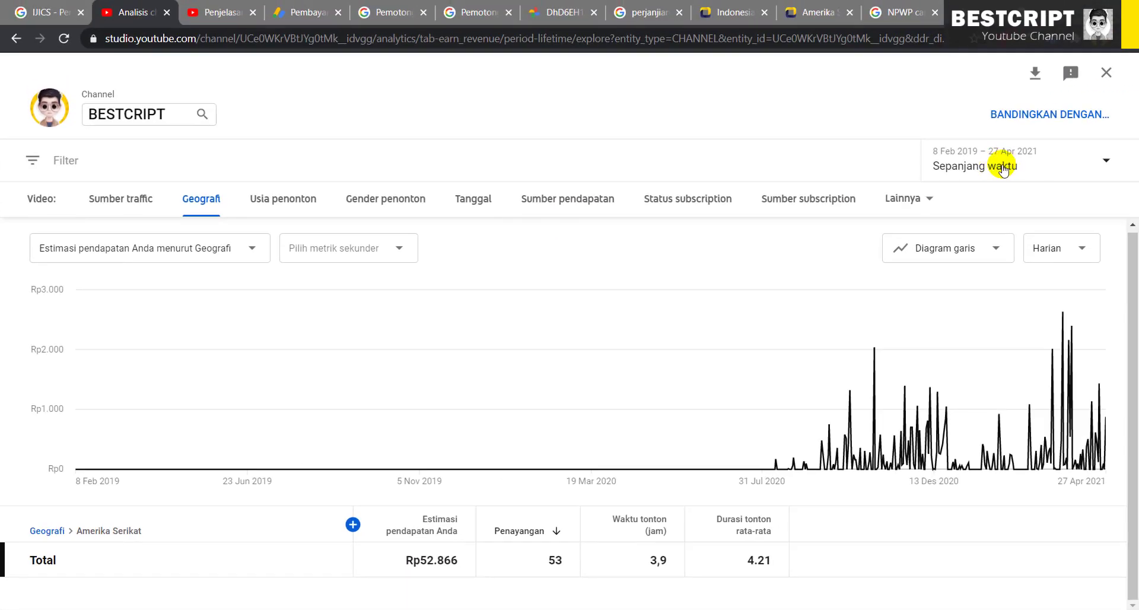
click(1002, 168)
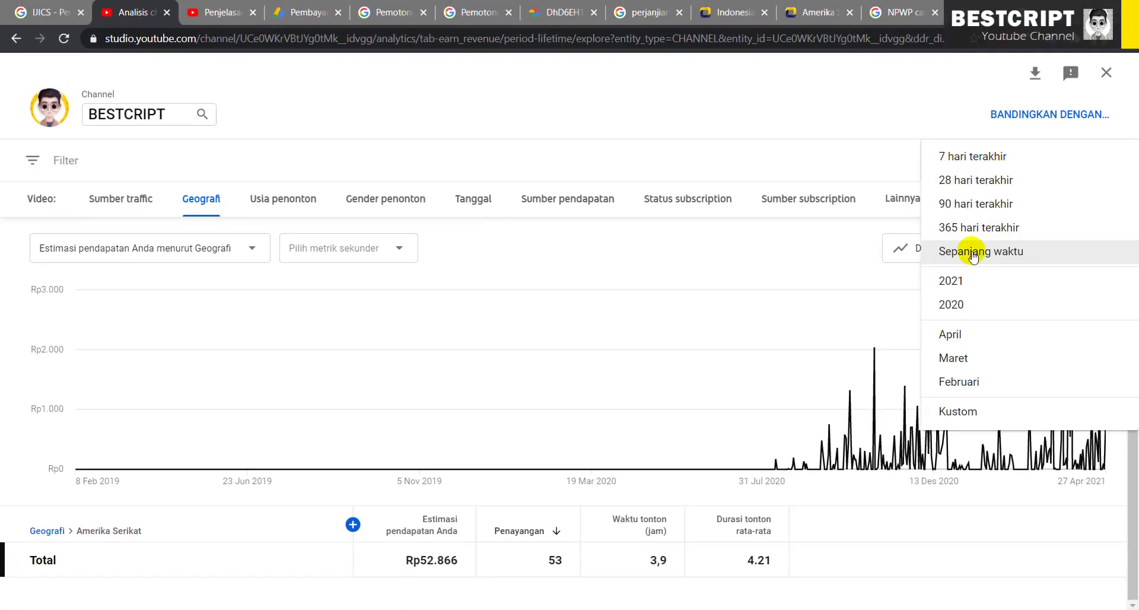
click(746, 167)
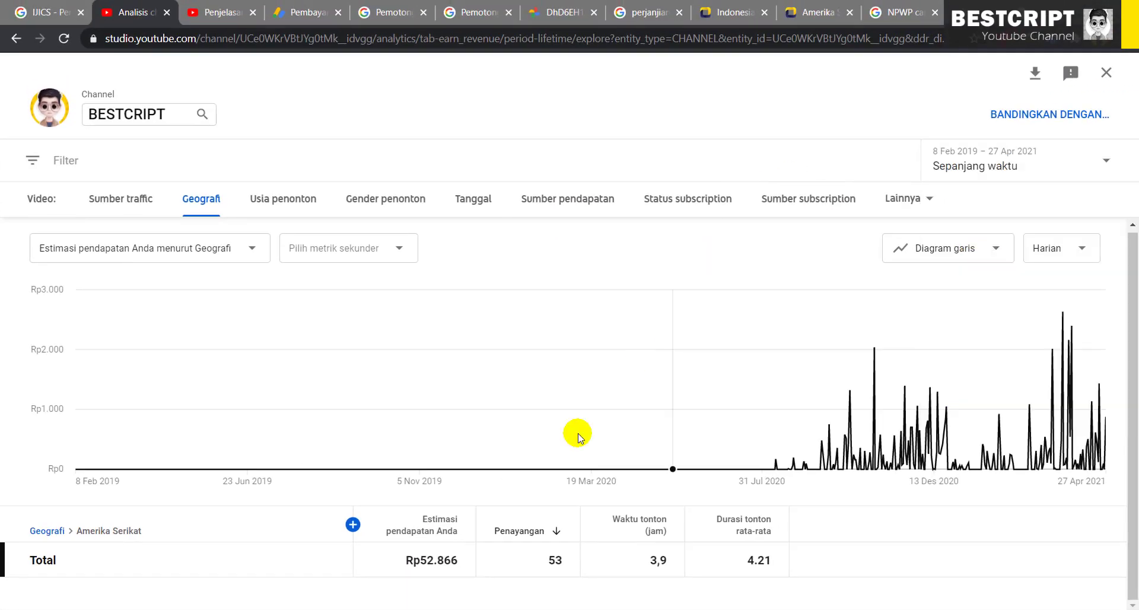
drag(146, 532, 82, 532)
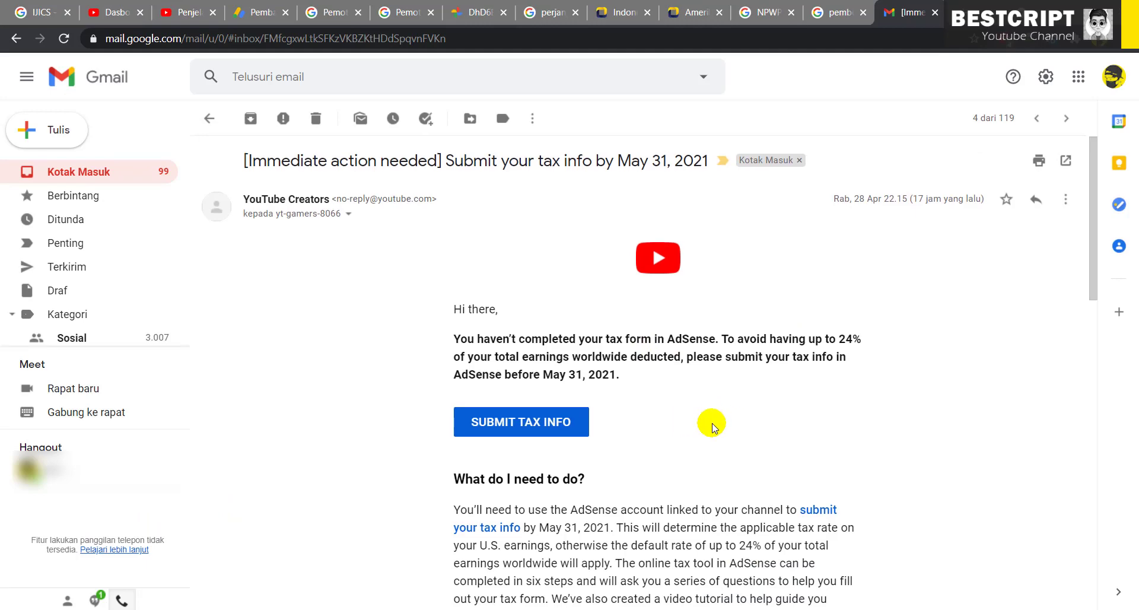
Read the tax info email, highlighting the up-to-24% deduction warning and the May 31, 2021 deadline
scroll(712, 422, down, 6)
scroll(711, 422, down, 4)
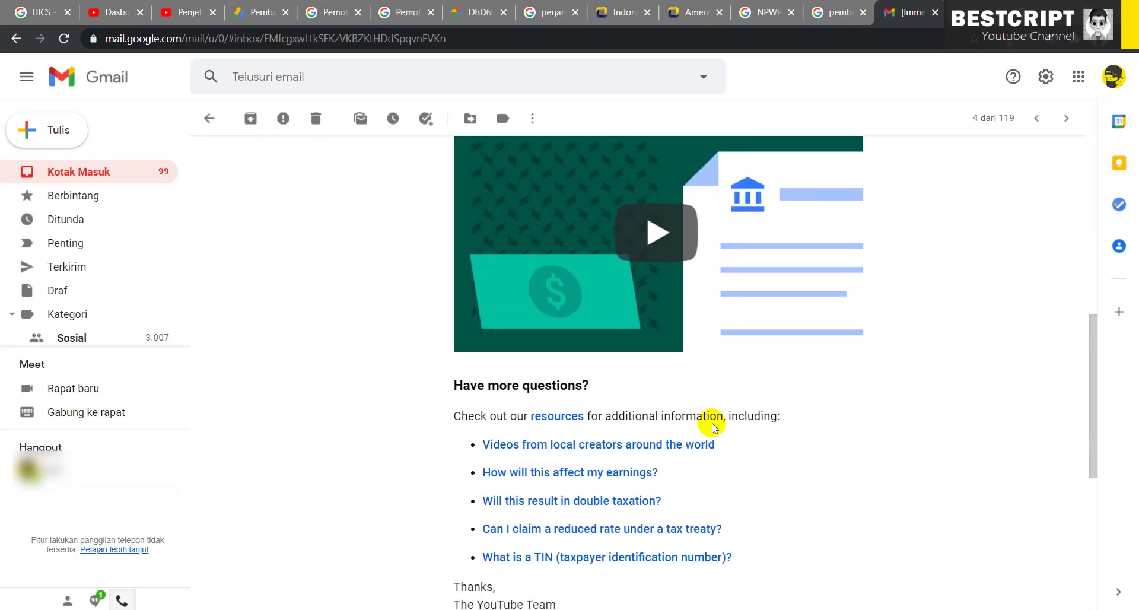
scroll(712, 422, up, 10)
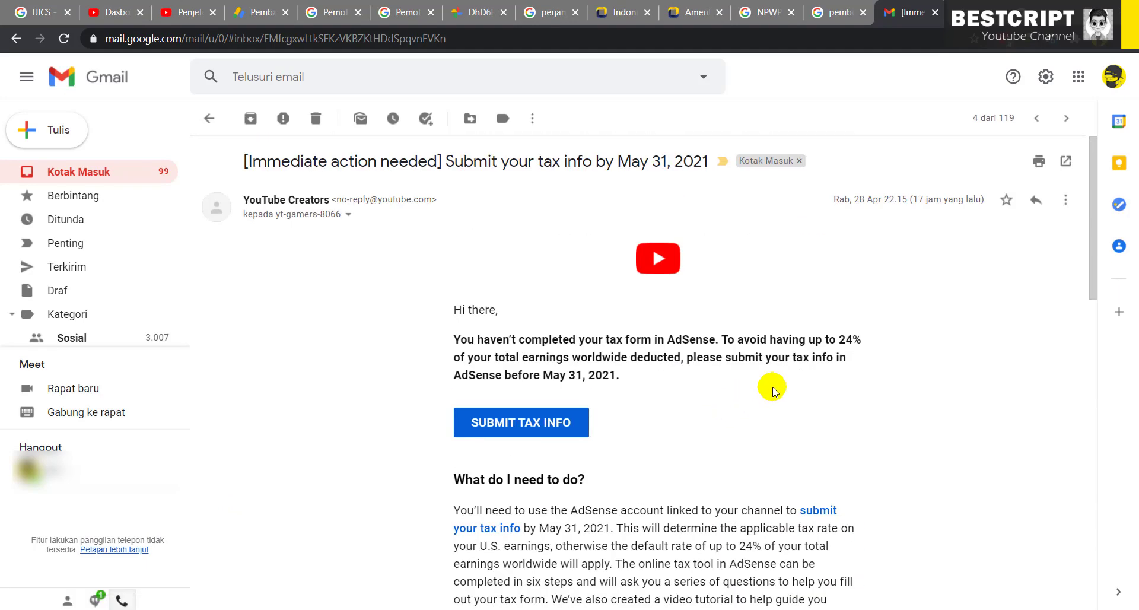
scroll(640, 265, down, 1)
drag(455, 265, 685, 303)
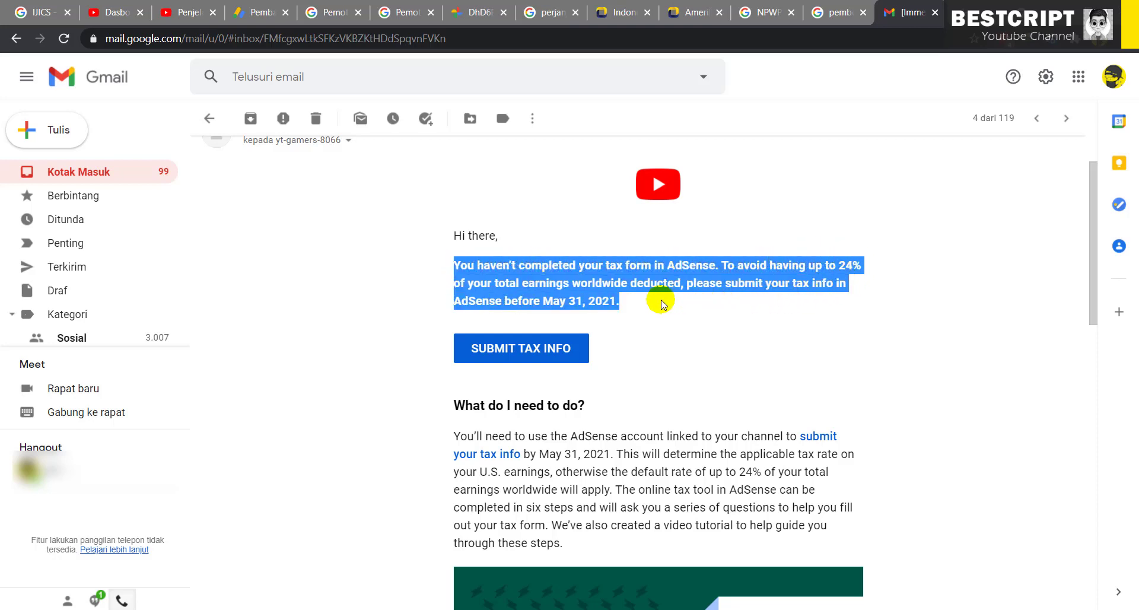
click(603, 314)
drag(549, 304, 627, 316)
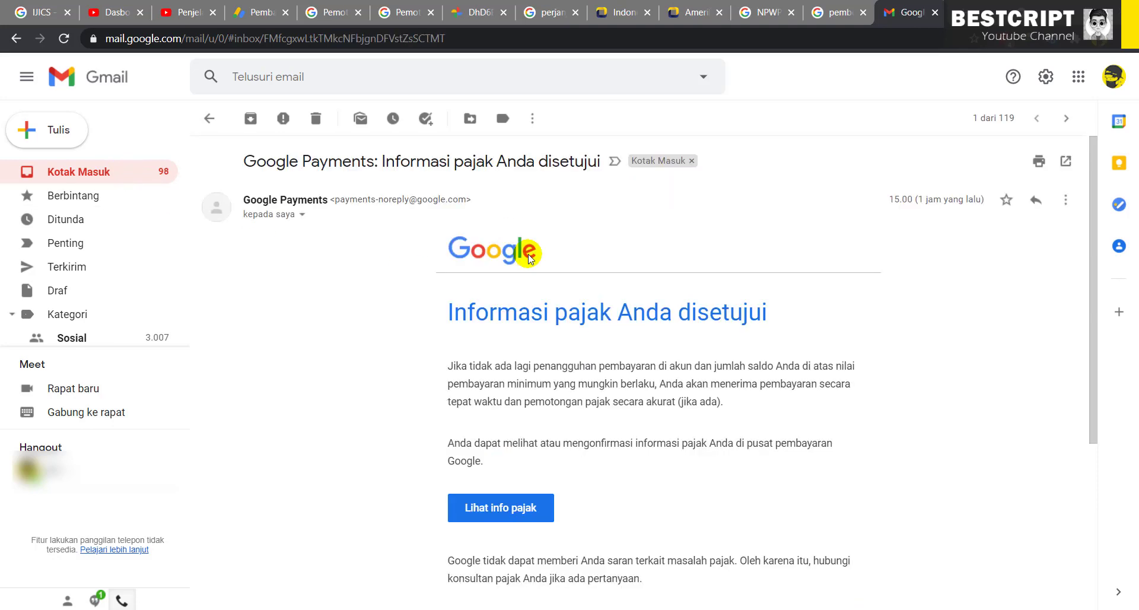
Read the 'Informasi pajak Anda disetujui' email, highlighting the heading and payment conditions
drag(450, 314, 770, 321)
click(768, 325)
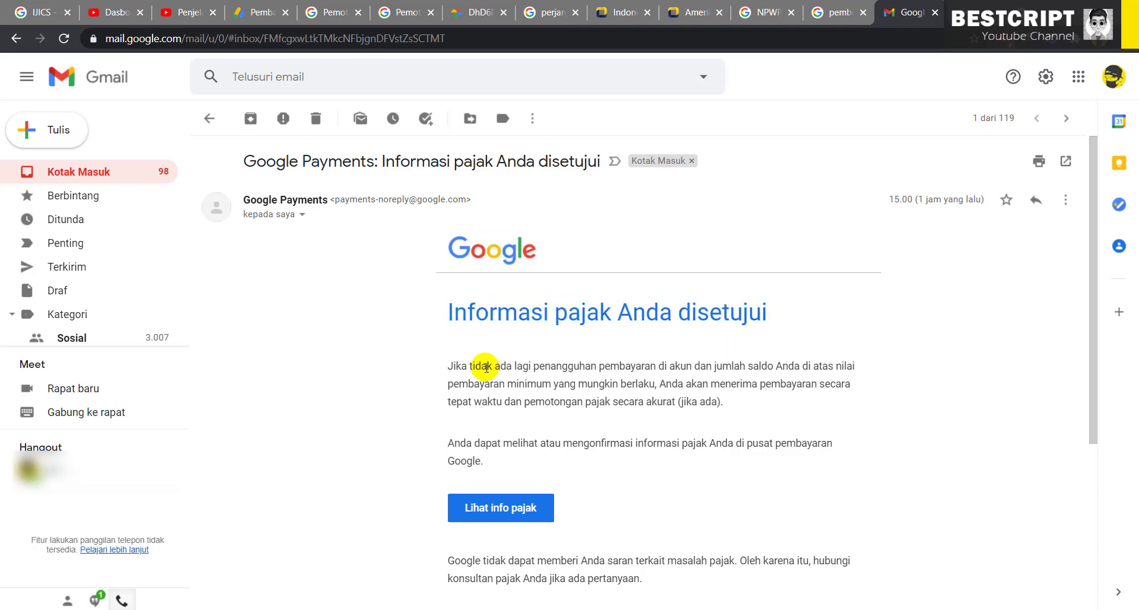
drag(486, 365, 571, 364)
click(453, 369)
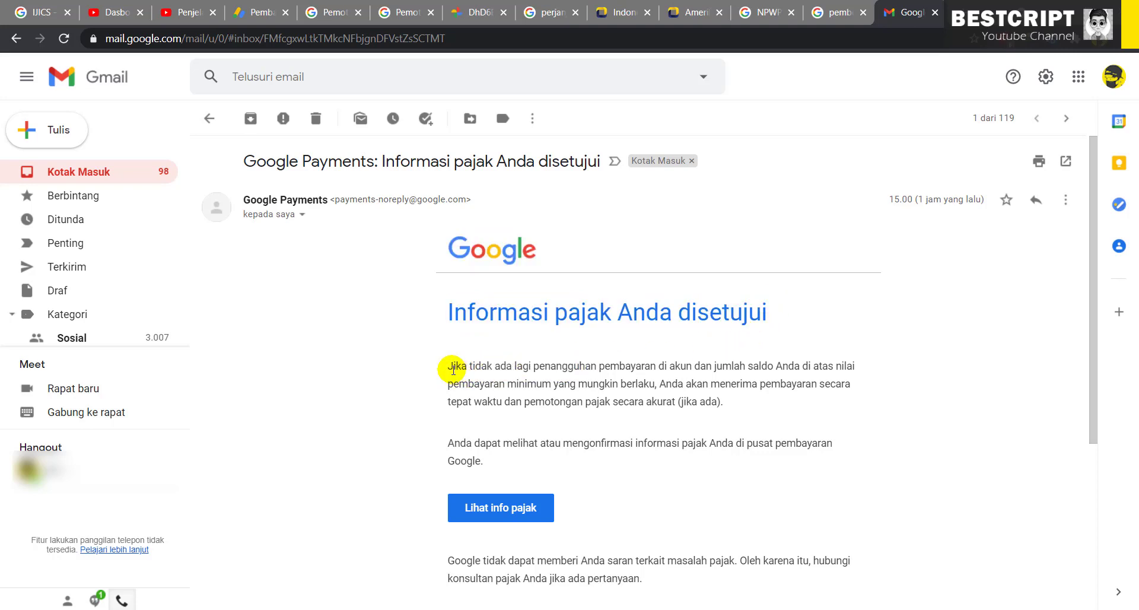
drag(439, 368, 688, 383)
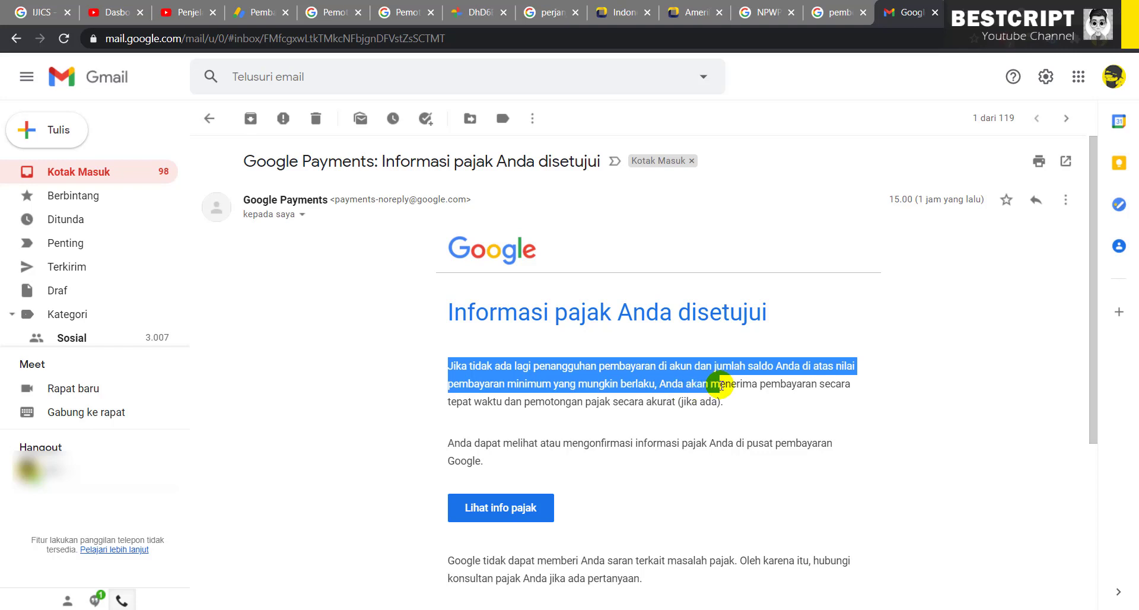
drag(725, 392, 728, 400)
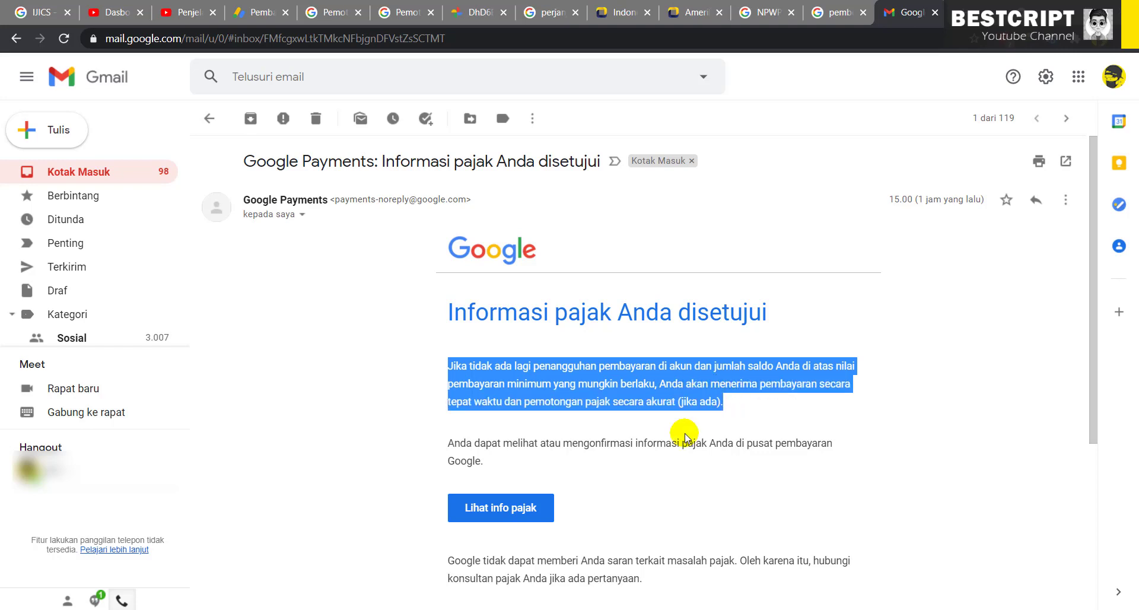
click(581, 456)
Open the approved tax info in a new tab via Lihat info pajak
scroll(581, 453, down, 3)
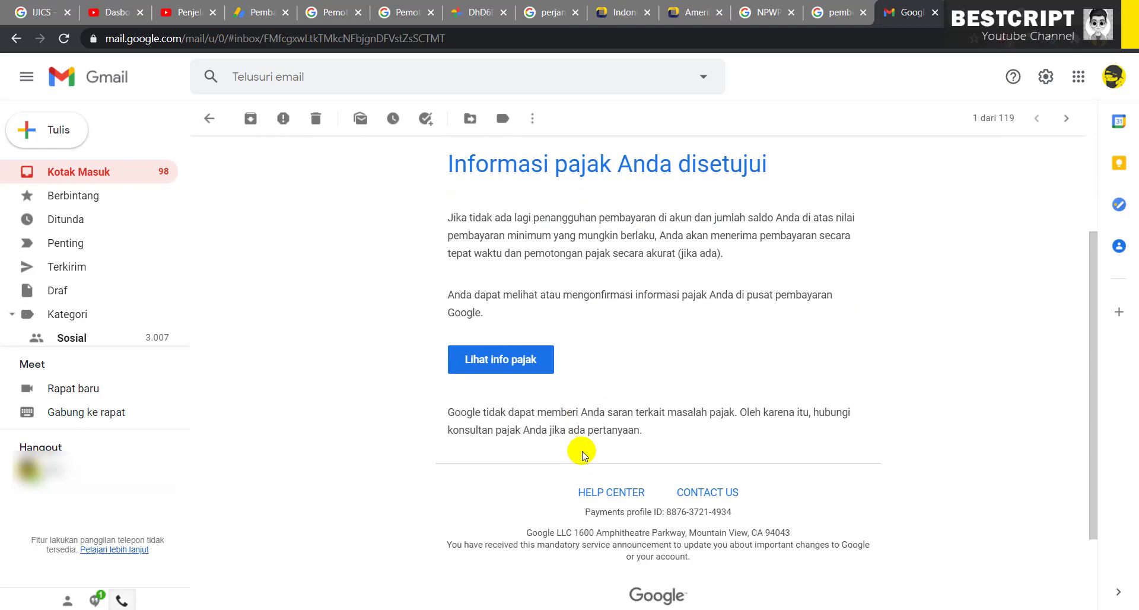
drag(440, 409, 558, 412)
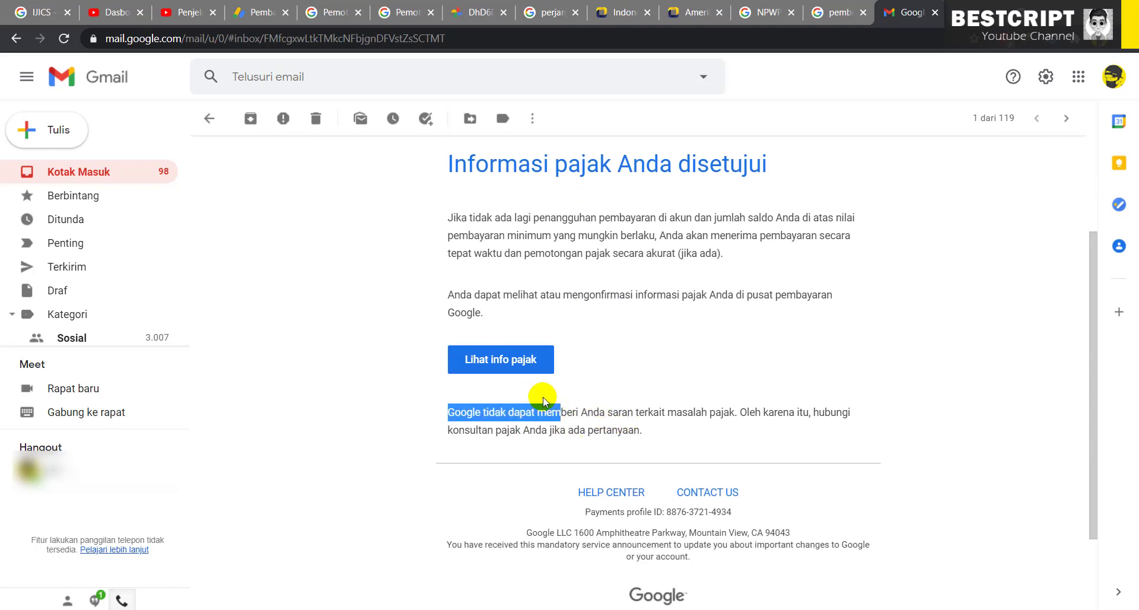
click(502, 363)
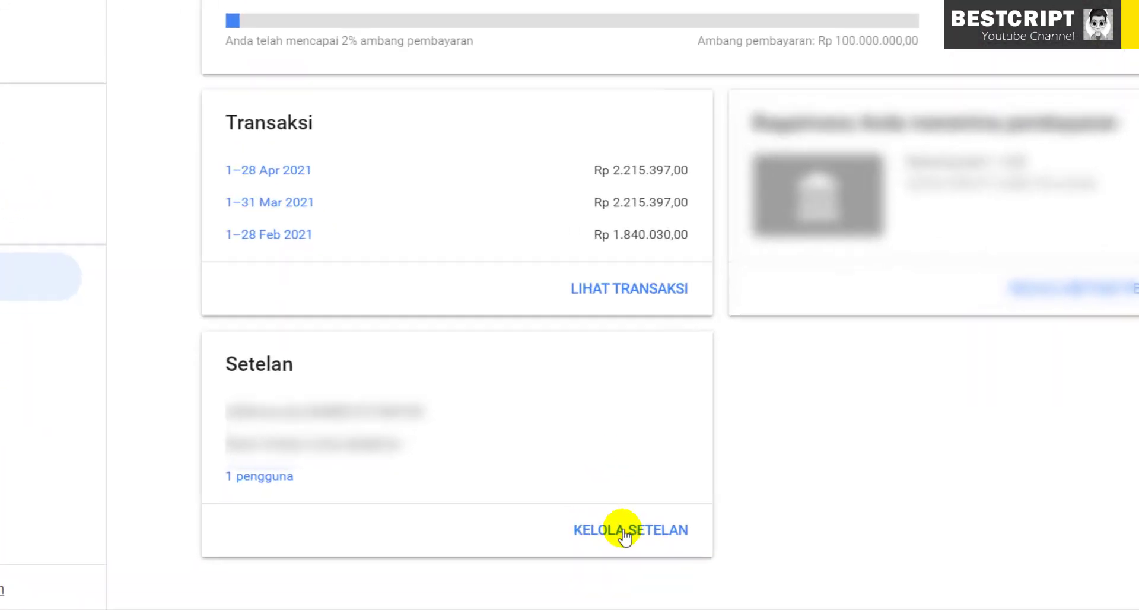
Open payment settings, expand Info pajak Amerika Serikat and go to KELOLA INFO PAJAK
click(627, 522)
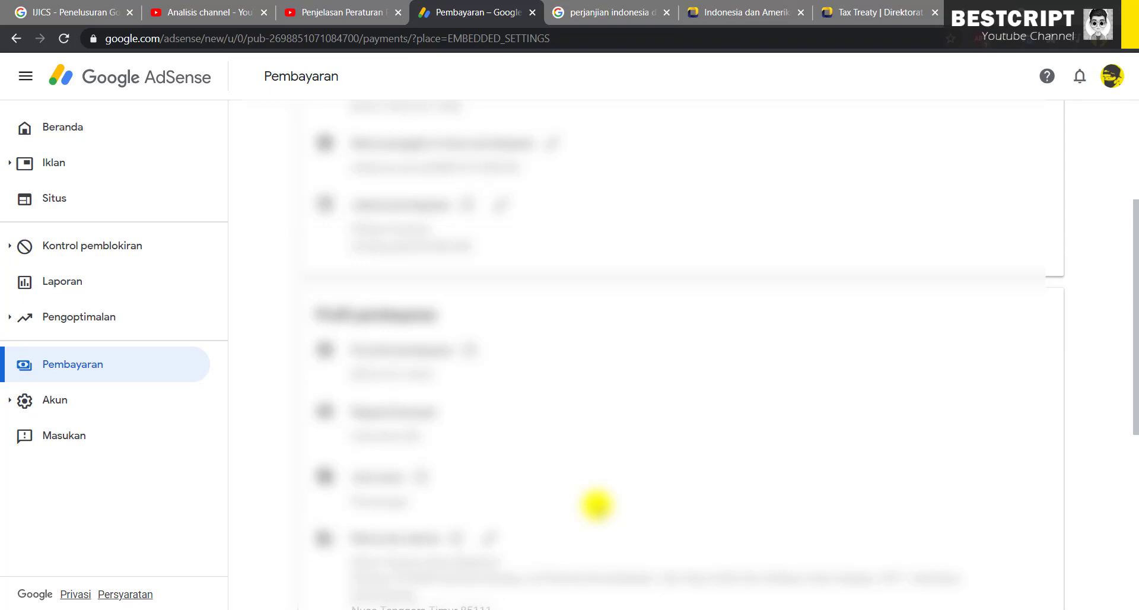
scroll(596, 504, down, 4)
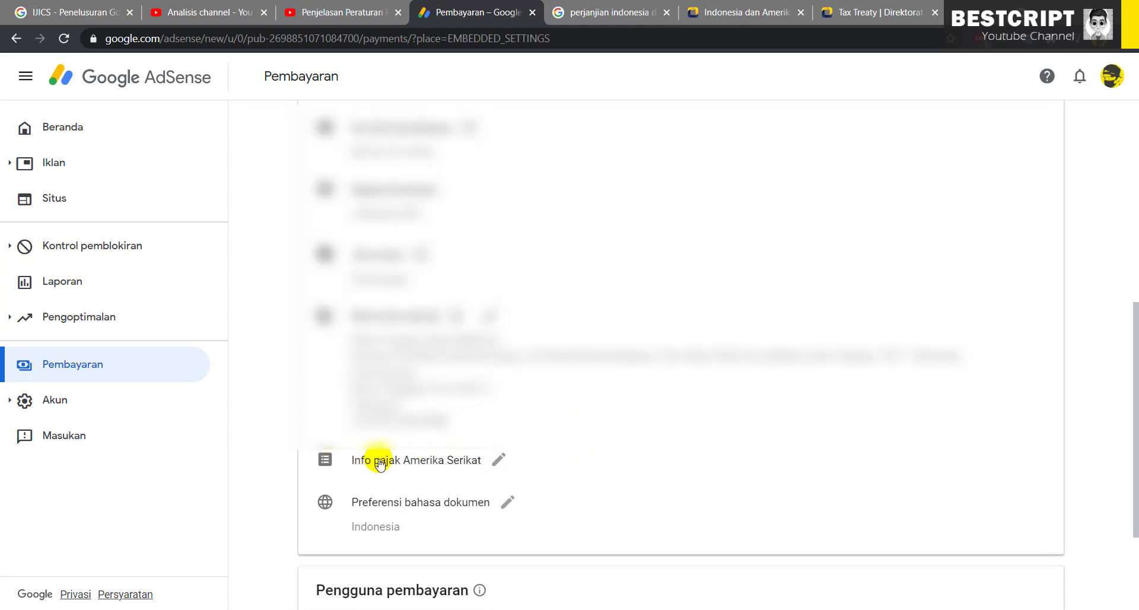
click(499, 462)
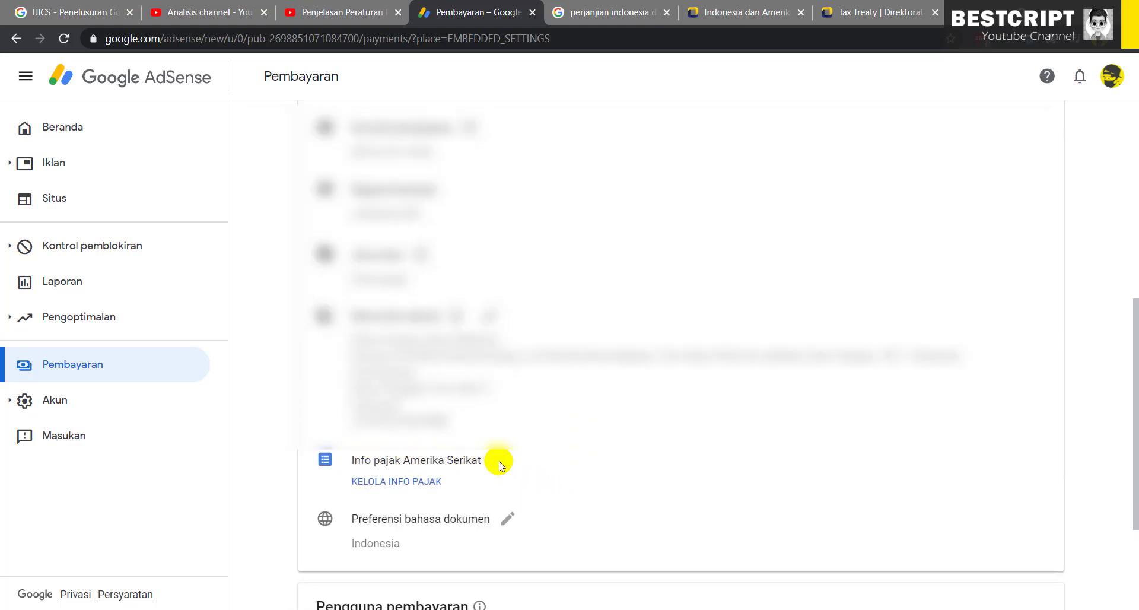
click(252, 383)
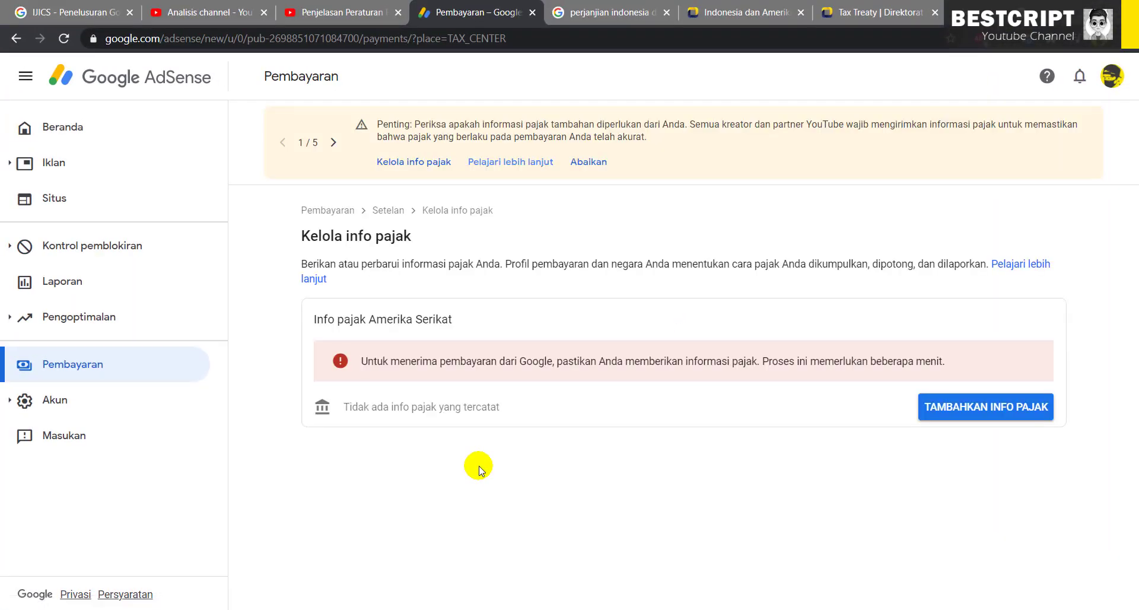
Start adding US tax info via TAMBAHKAN INFO PAJAK and re-verify with the account password
drag(439, 360, 596, 360)
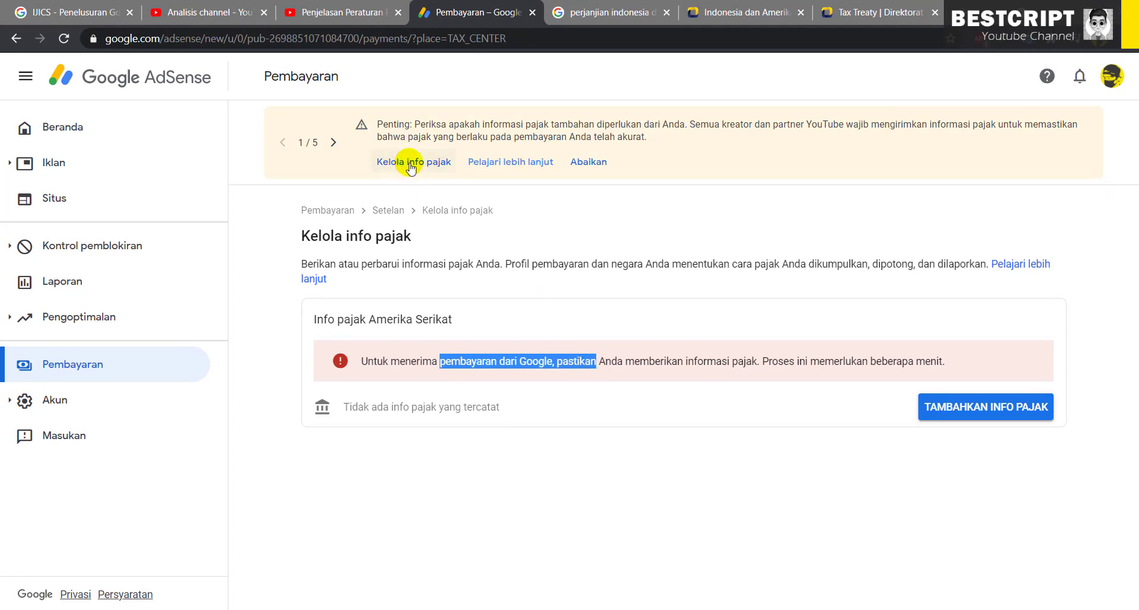
drag(390, 363, 991, 421)
click(1002, 415)
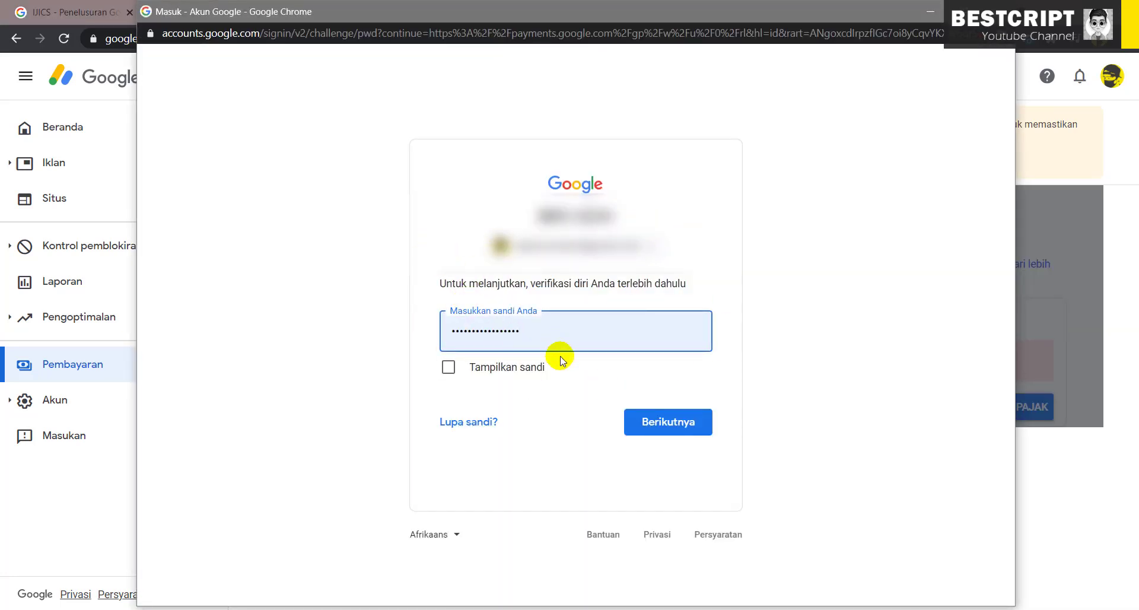
click(668, 427)
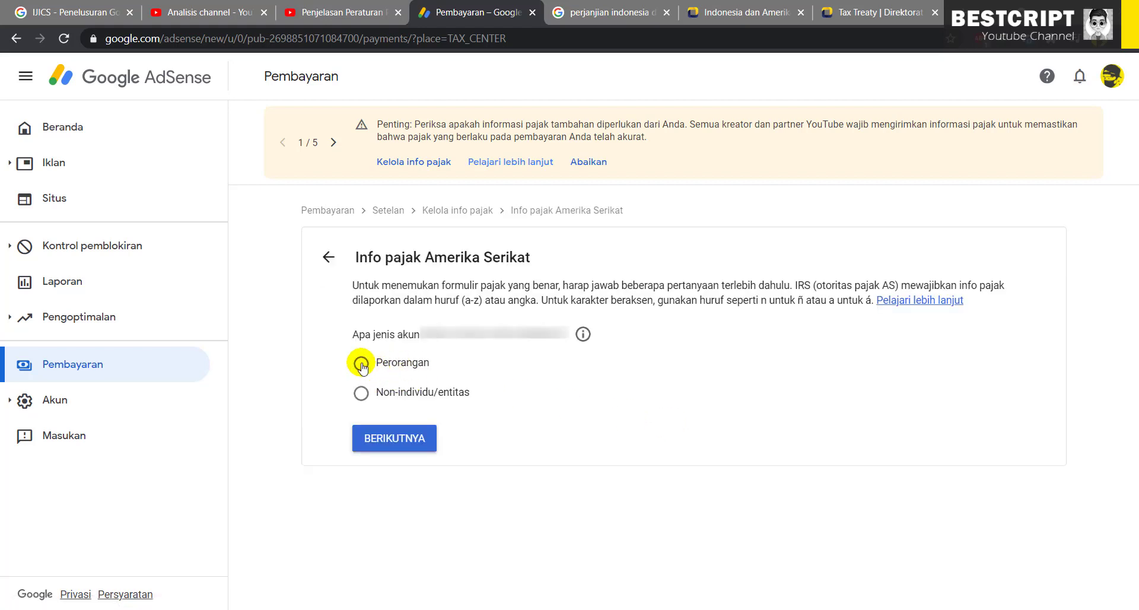
Answer that the account is an individual (Perorangan), not a US citizen or resident
click(392, 438)
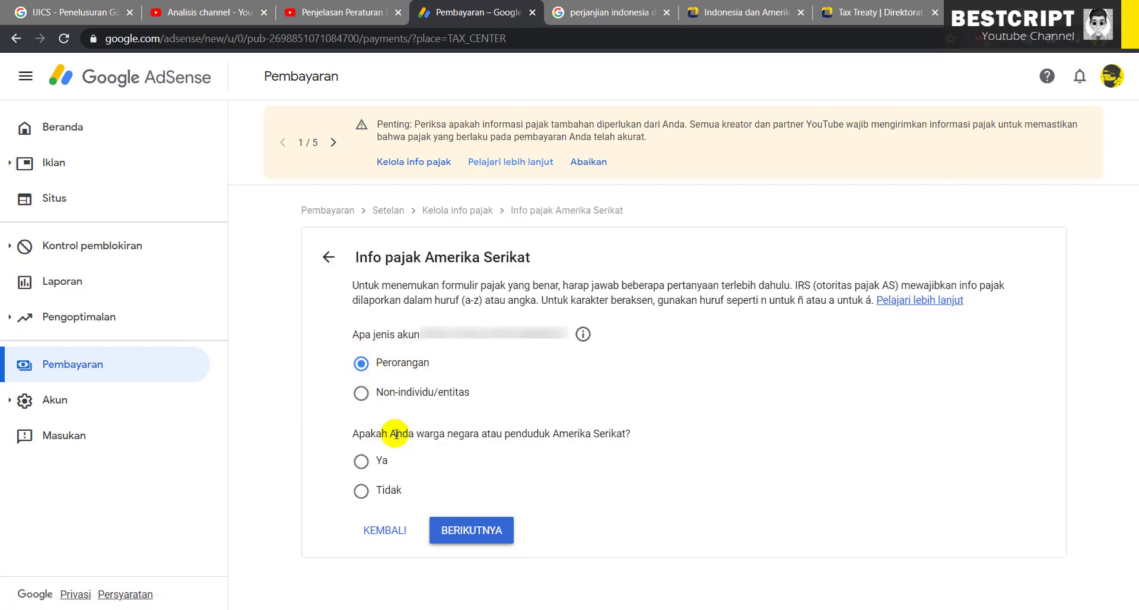
drag(464, 433, 609, 432)
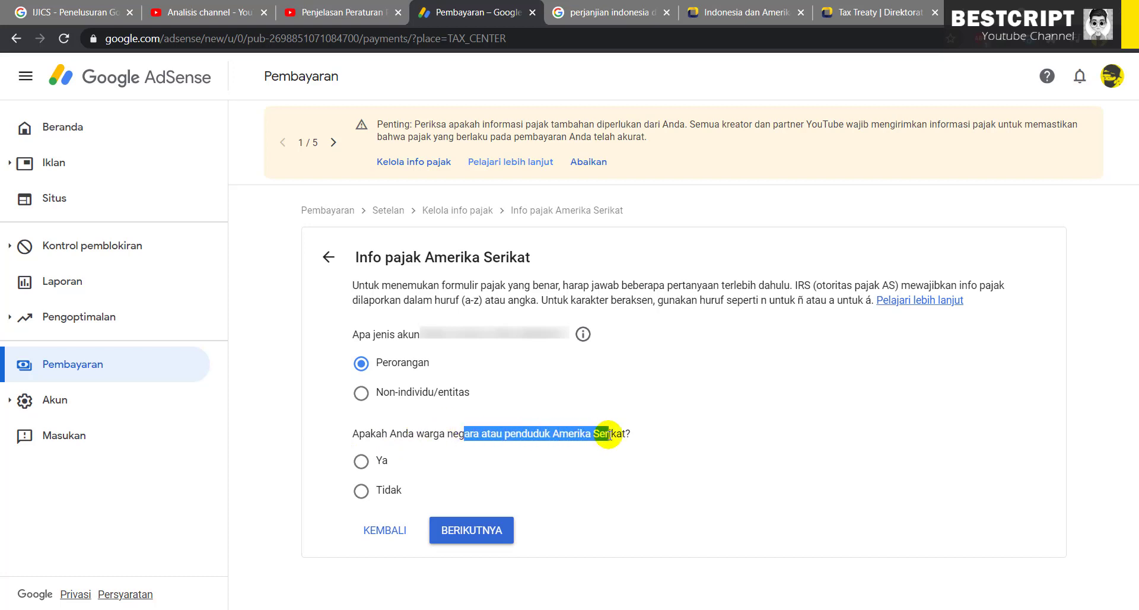
click(361, 490)
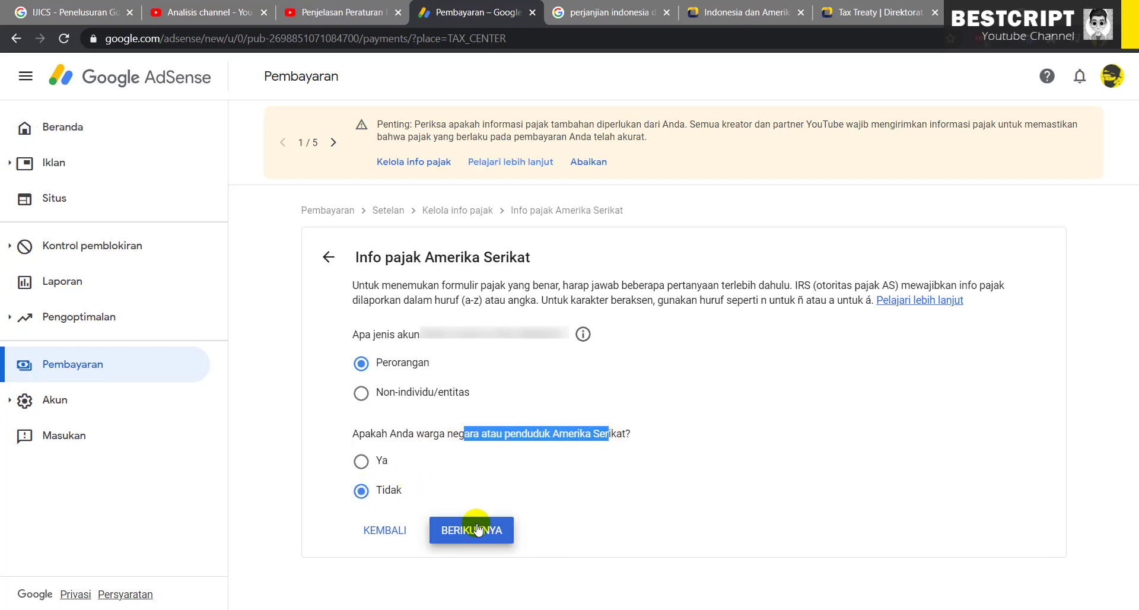
click(478, 529)
Review the W-8 form descriptions and choose the W-8BEN form
scroll(501, 432, down, 1)
drag(374, 461, 481, 463)
drag(387, 476, 561, 477)
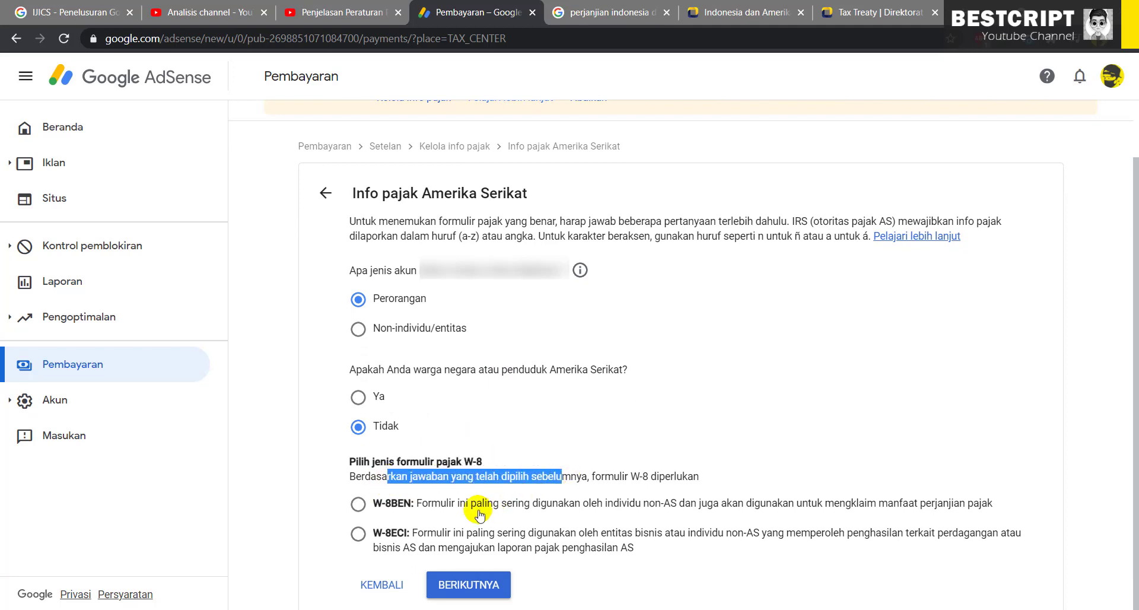
drag(449, 507, 632, 503)
click(524, 522)
drag(442, 536, 664, 533)
click(664, 533)
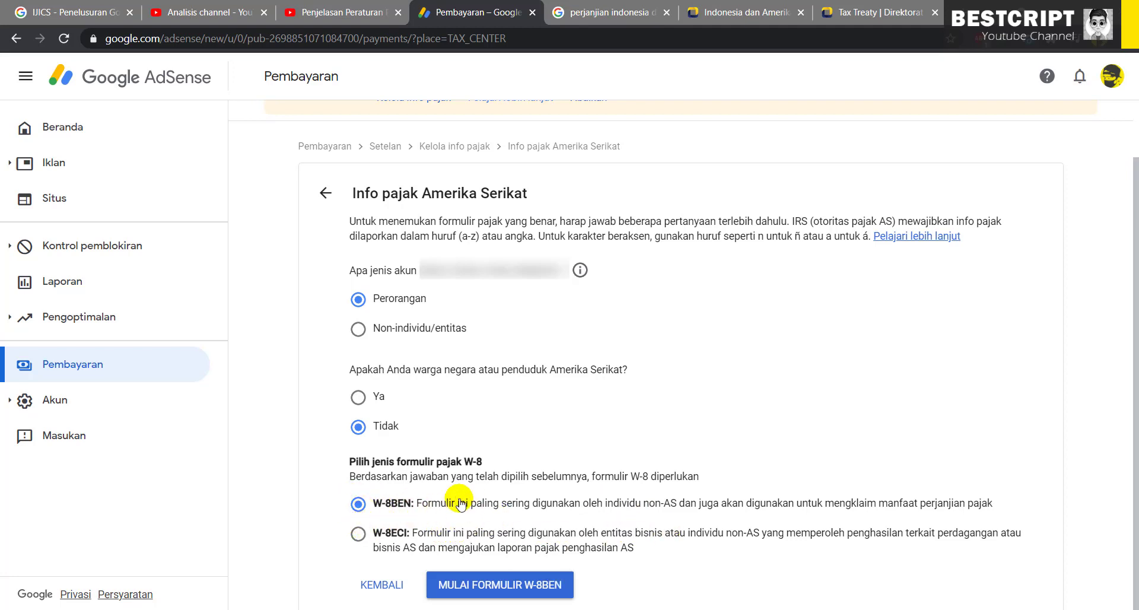
Start the W-8BEN form and set the country of citizenship to Indonesia
click(484, 586)
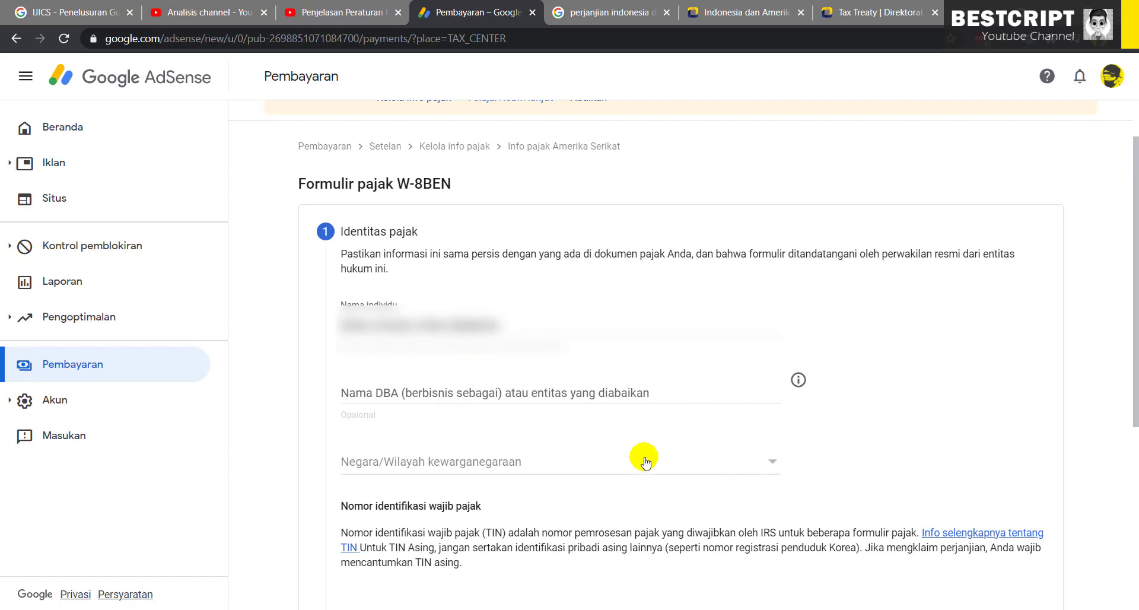
click(774, 464)
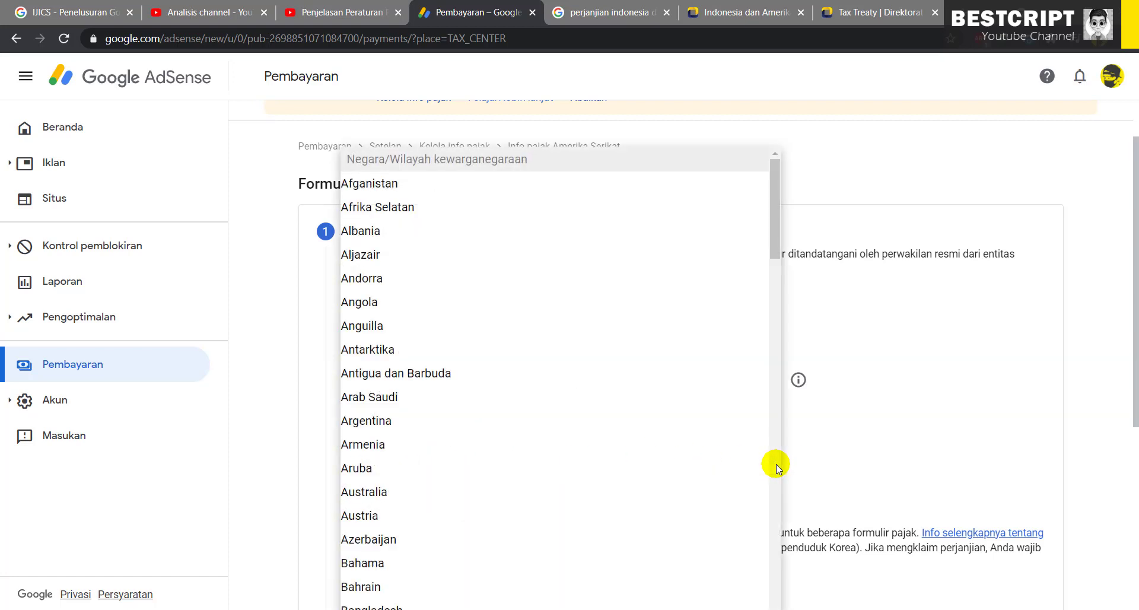
key(i)
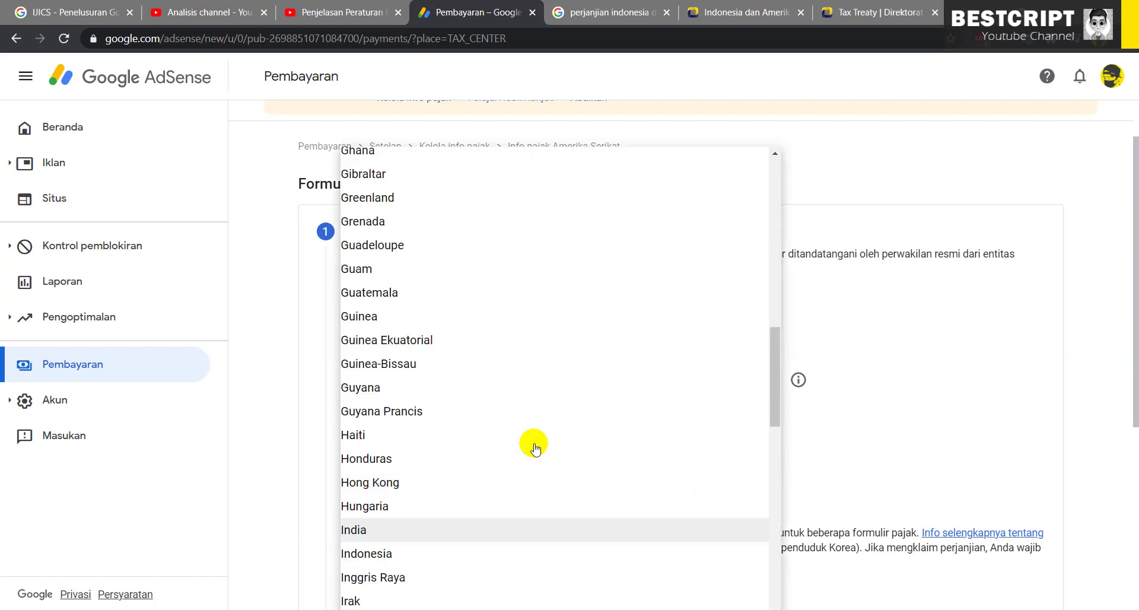
click(368, 554)
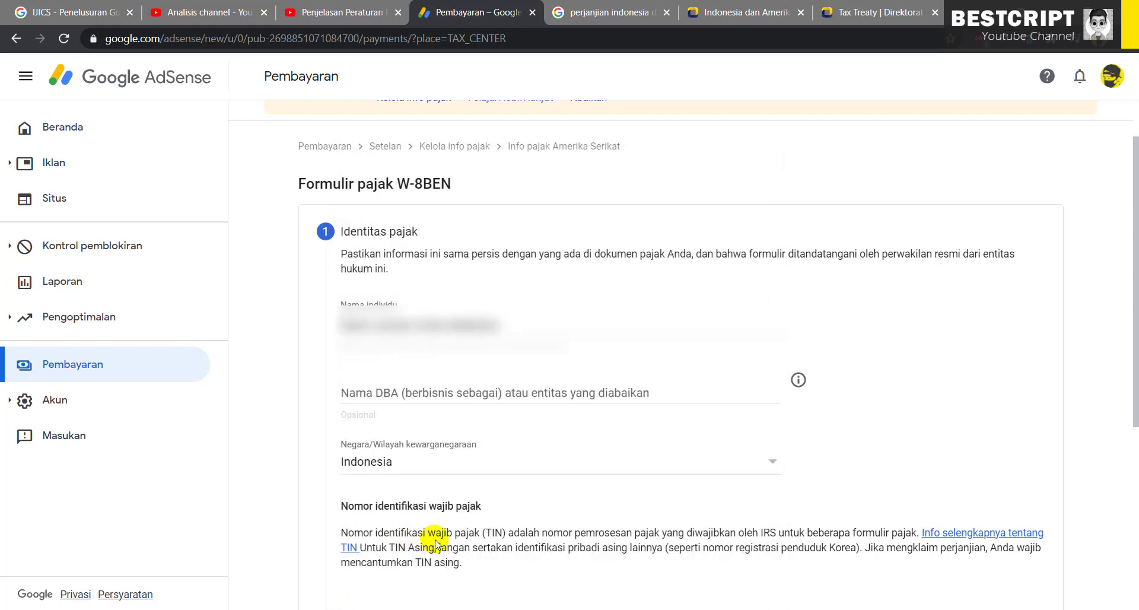
drag(1134, 356, 1109, 498)
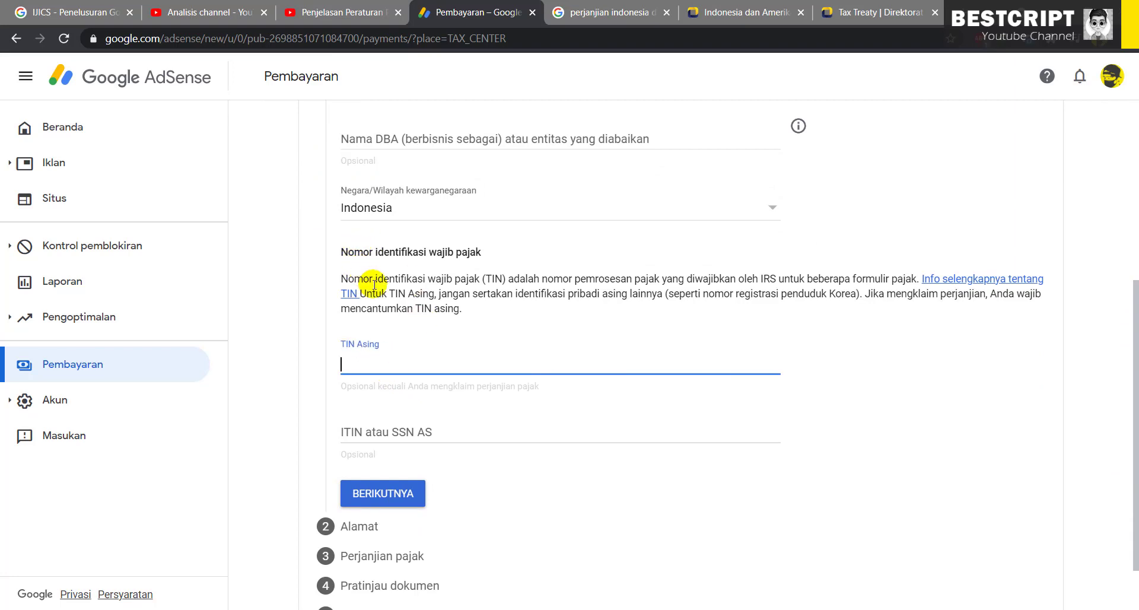
Enter the NPWP in the TIN Asing field and review the TIN definition
drag(411, 279, 498, 279)
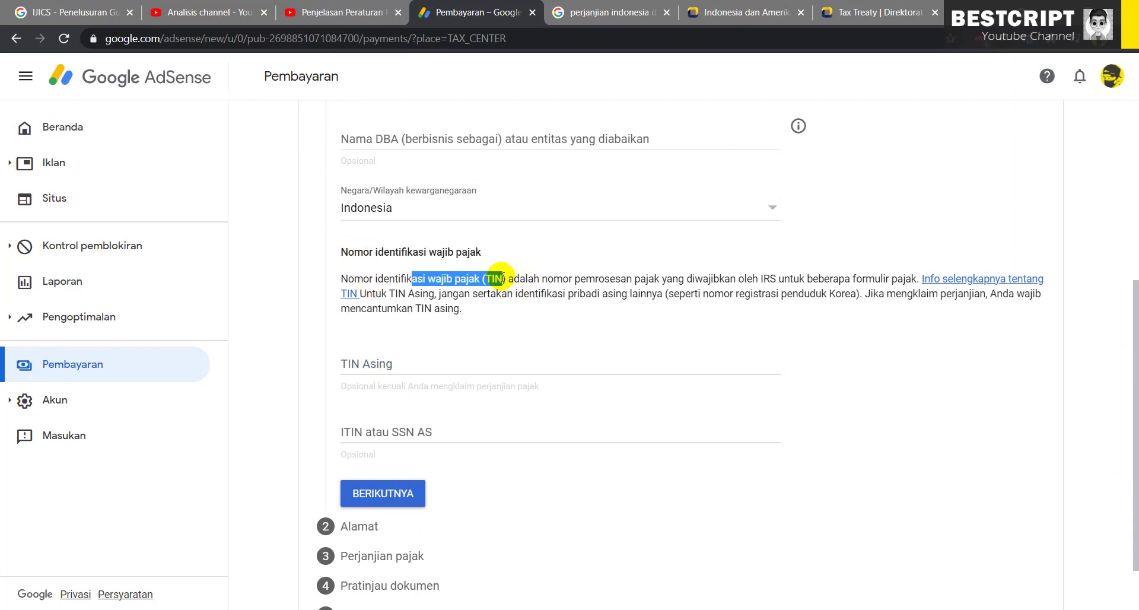
click(399, 364)
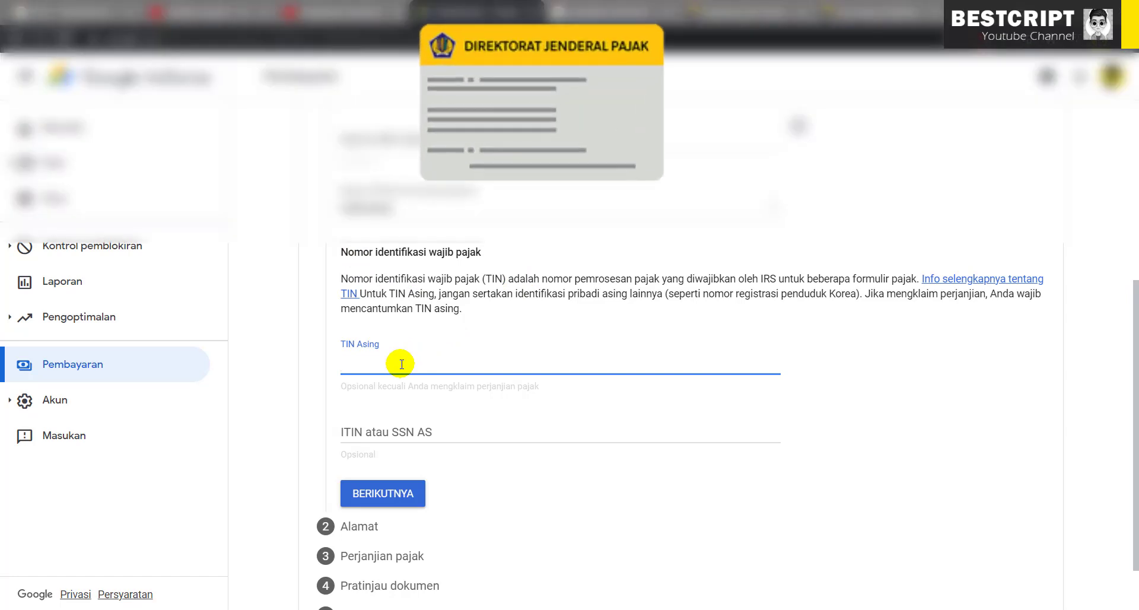
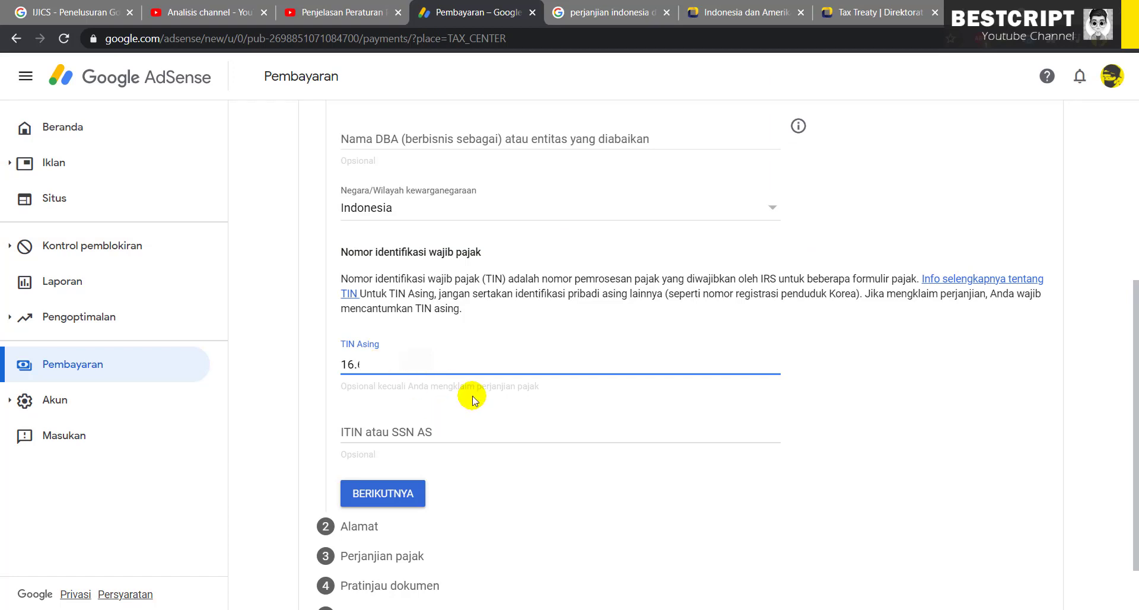
click(383, 496)
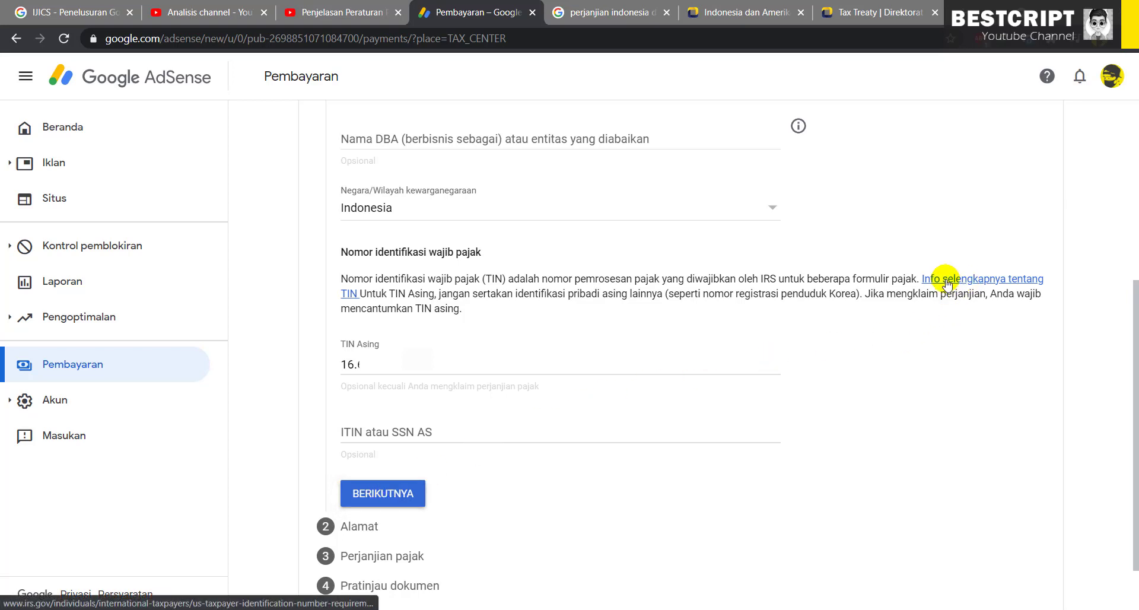
drag(452, 278, 492, 278)
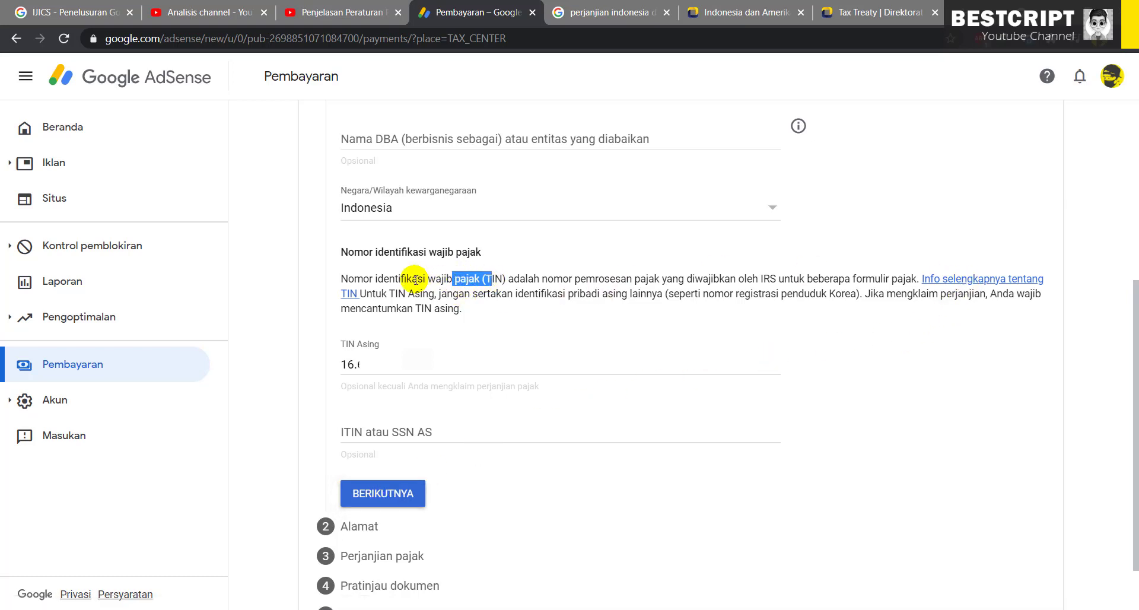
drag(382, 279, 788, 277)
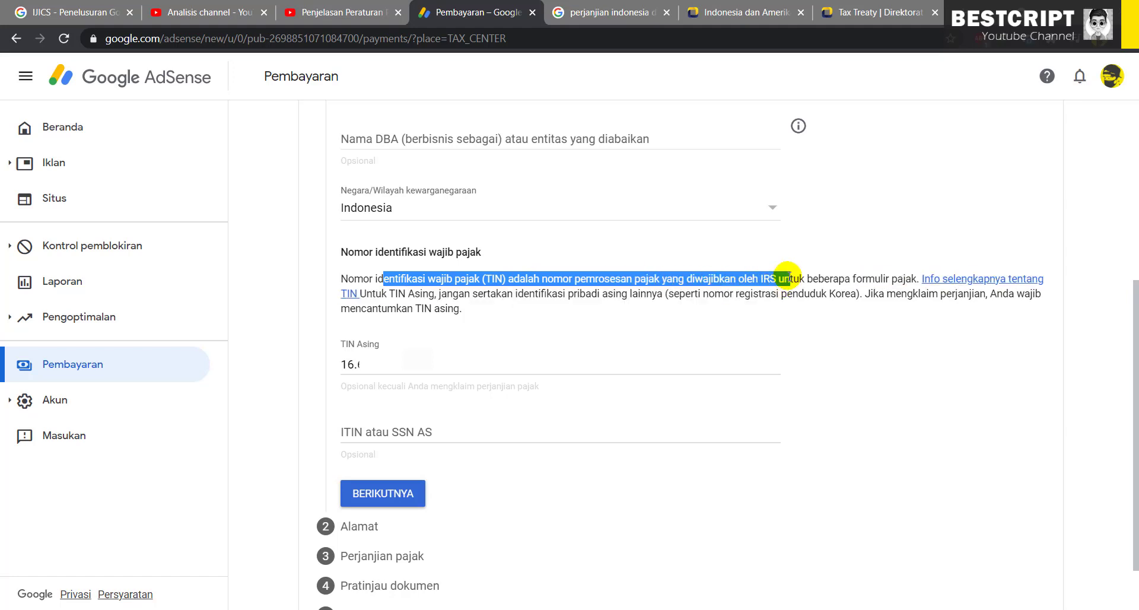
Continue to the W-8BEN address step and scroll through its fields
click(382, 494)
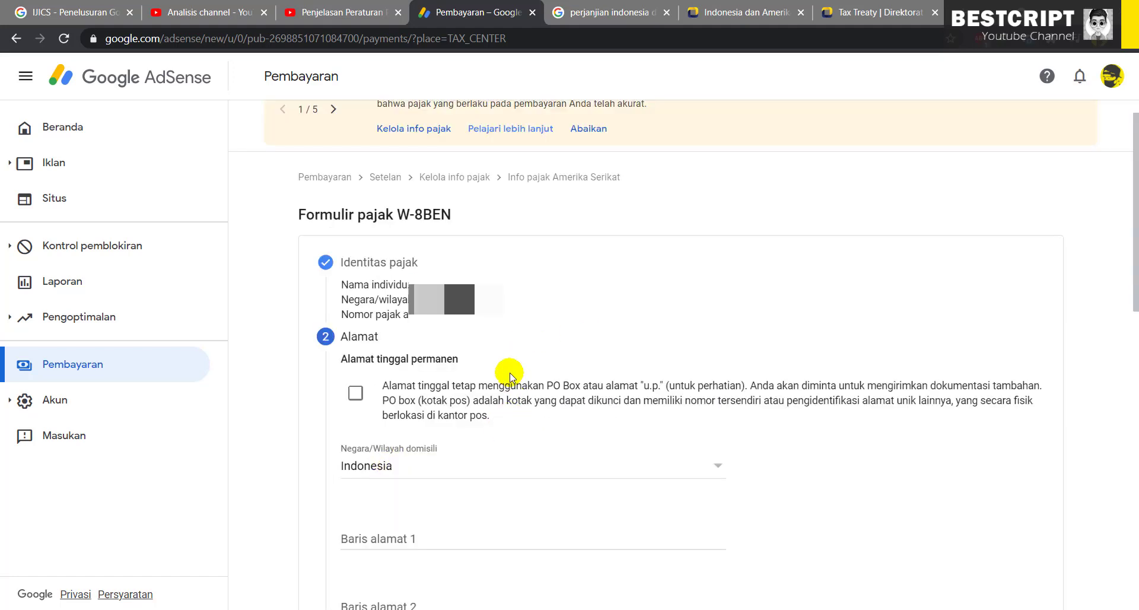
drag(358, 214, 443, 214)
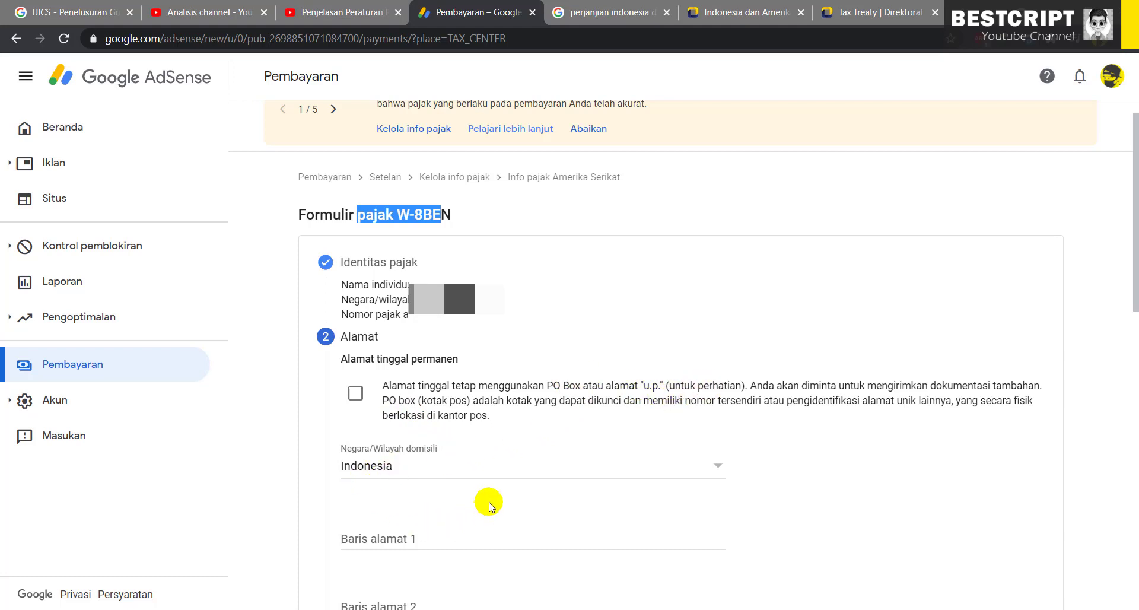
scroll(486, 501, down, 5)
scroll(489, 506, down, 7)
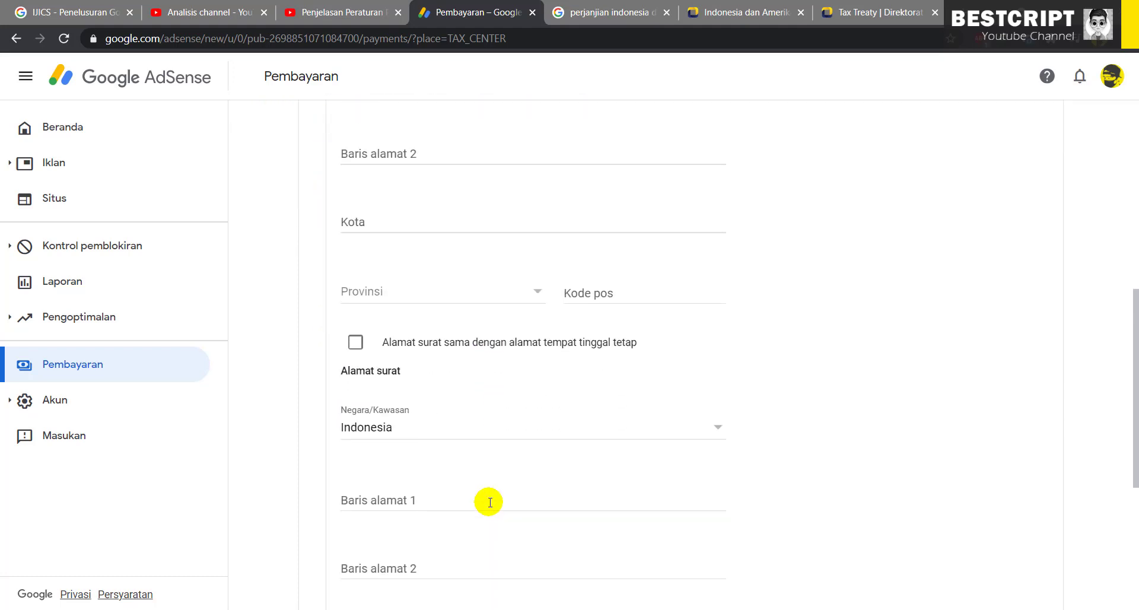
scroll(490, 502, up, 5)
scroll(490, 502, up, 6)
scroll(482, 501, down, 3)
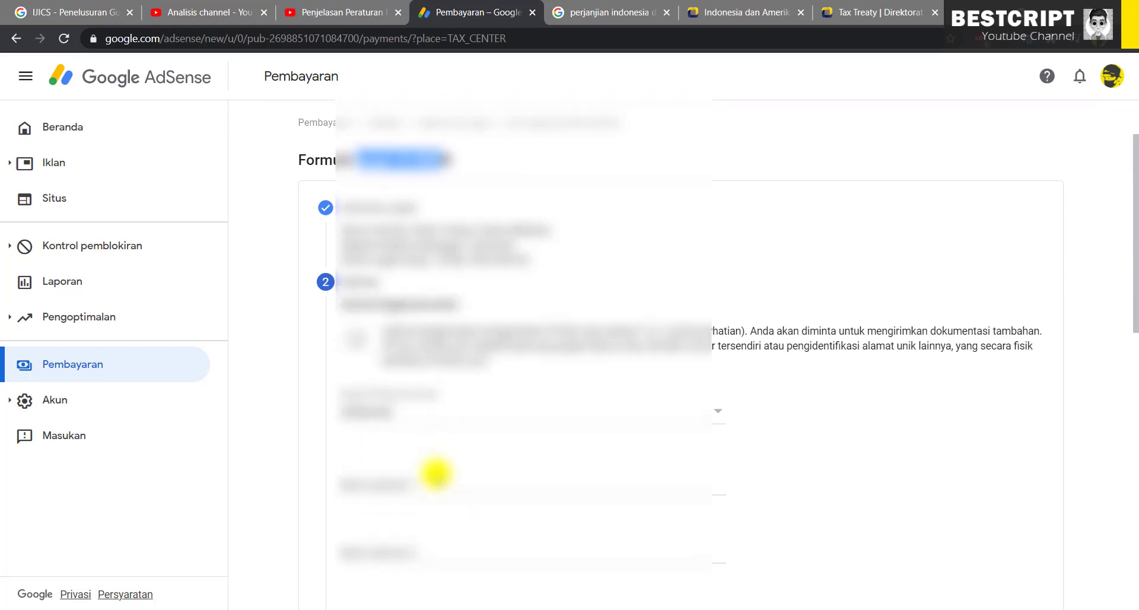
Fill in the permanent address line, city, province and postal code, marking the mailing address the same
click(396, 356)
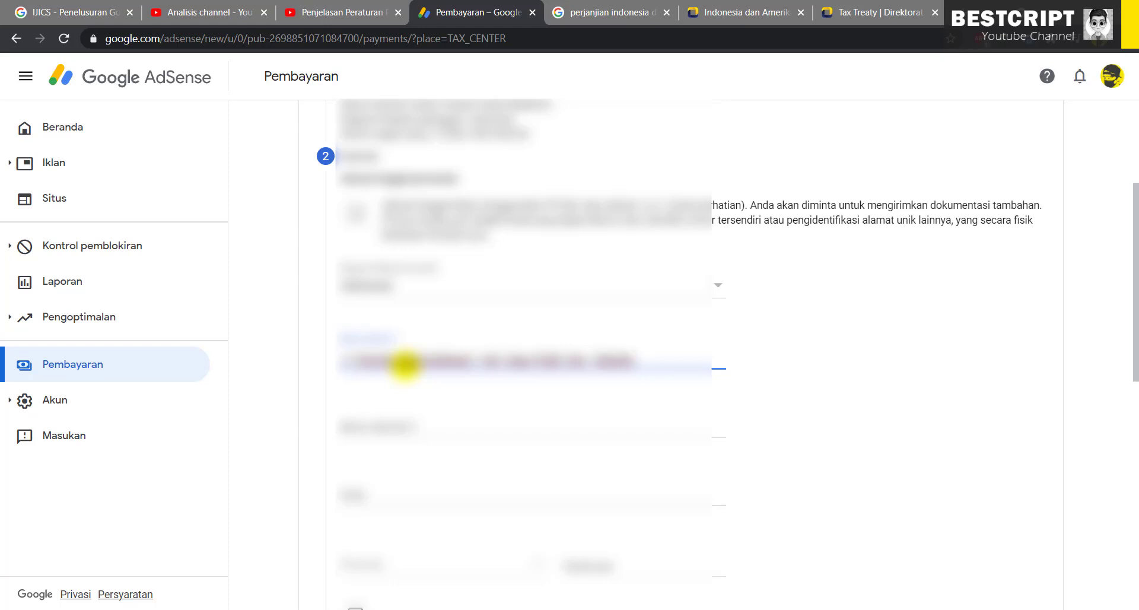
click(359, 494)
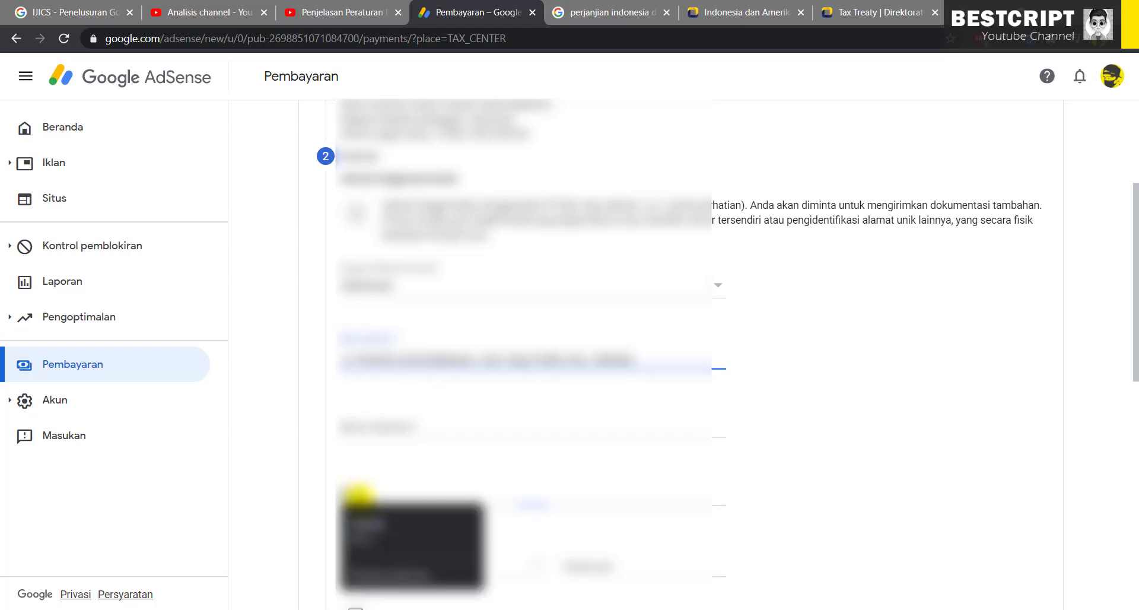
text(Med)
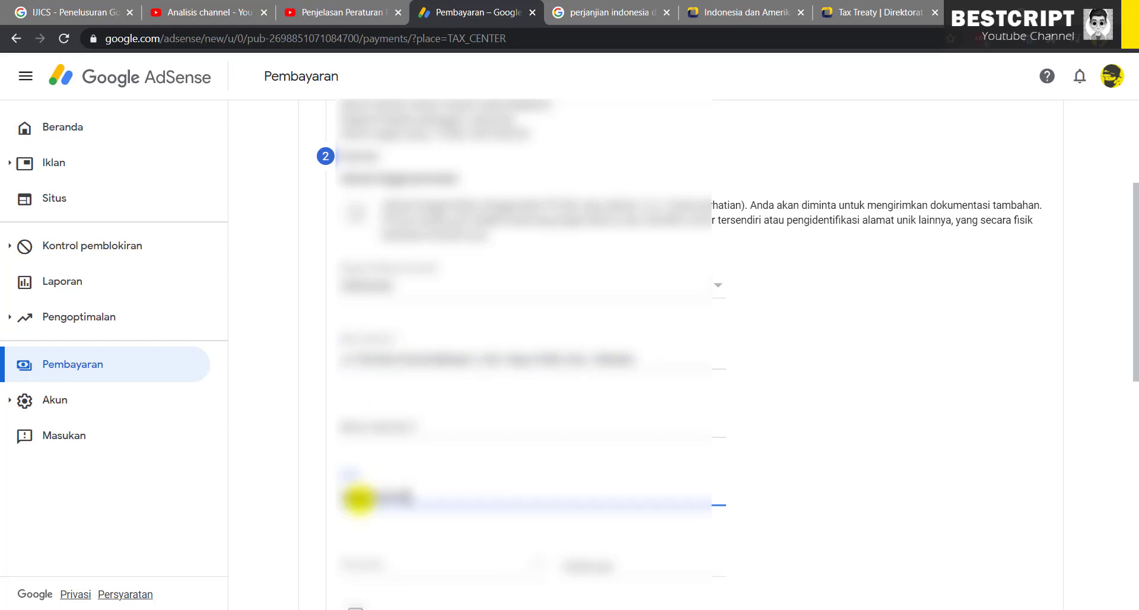
click(422, 559)
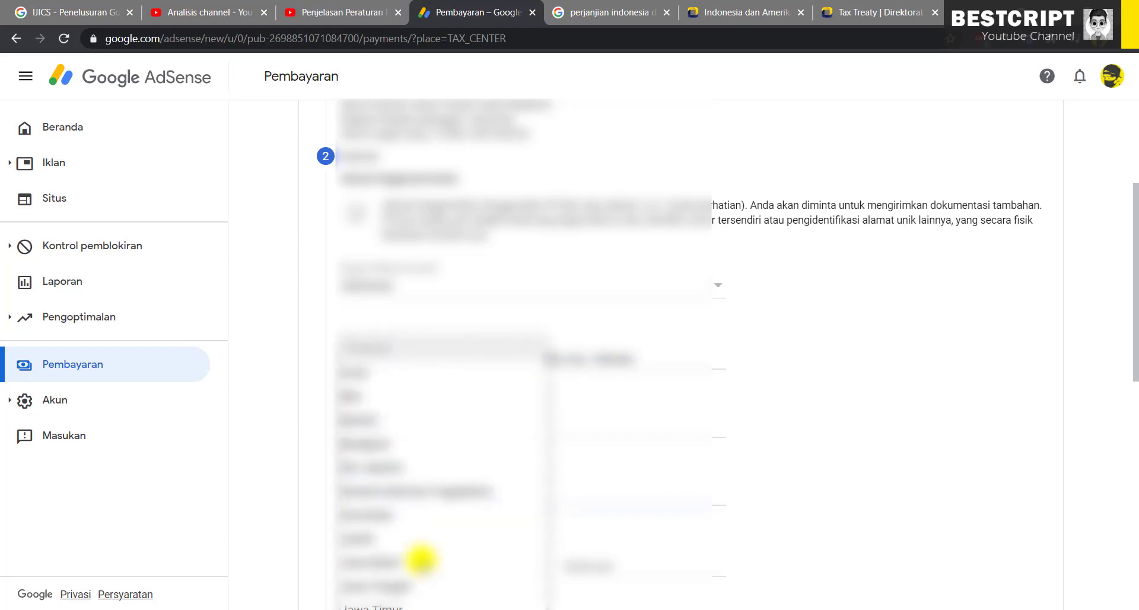
scroll(421, 557, down, 3)
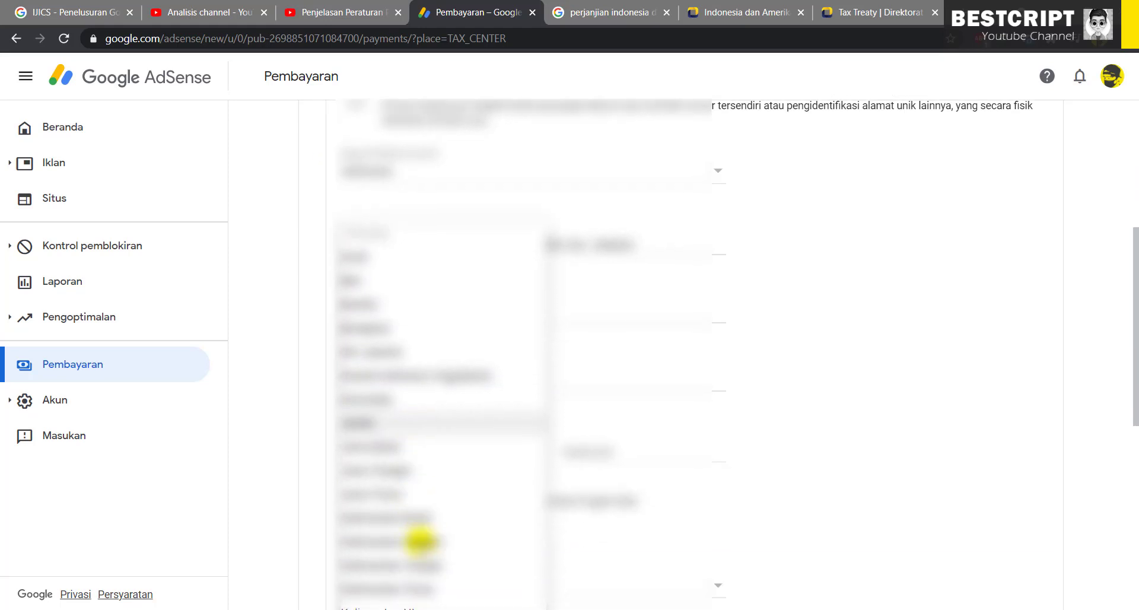
scroll(419, 537, down, 3)
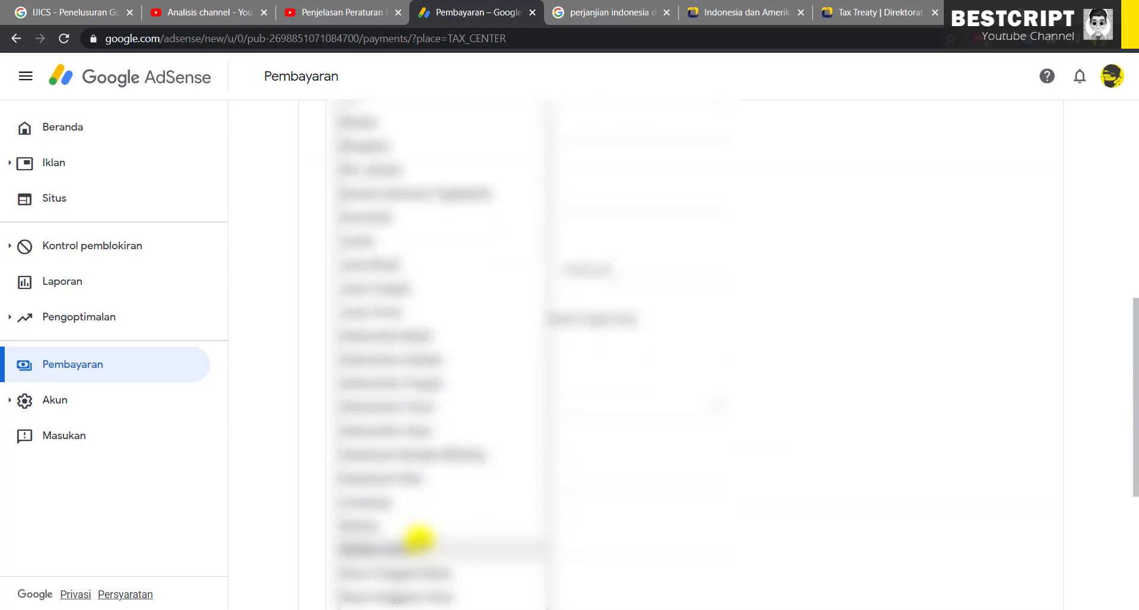
click(423, 599)
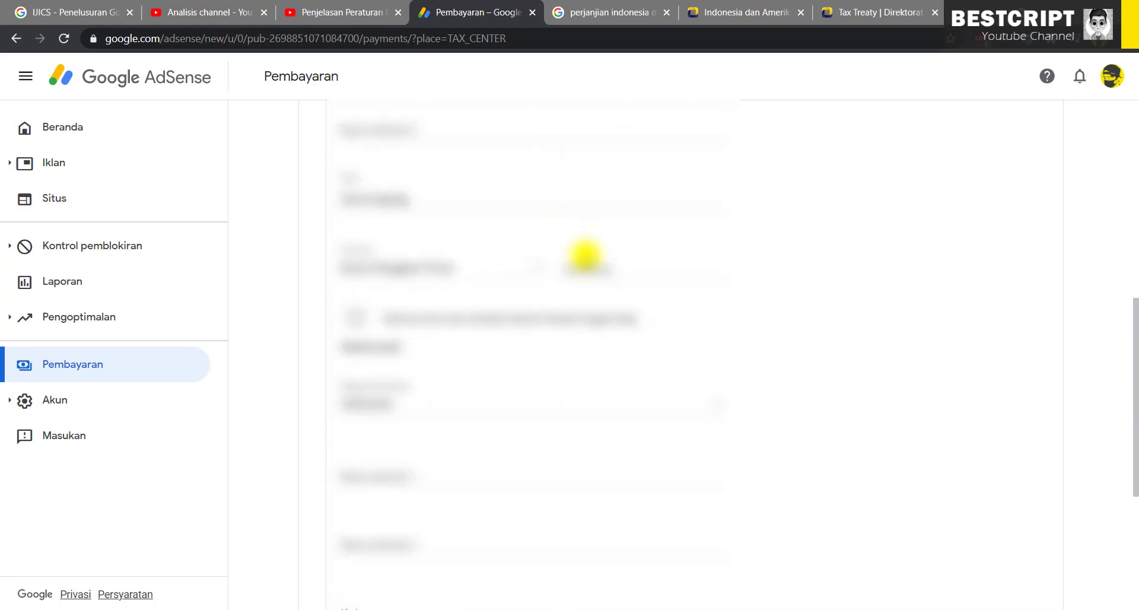
mouse_move(589, 262)
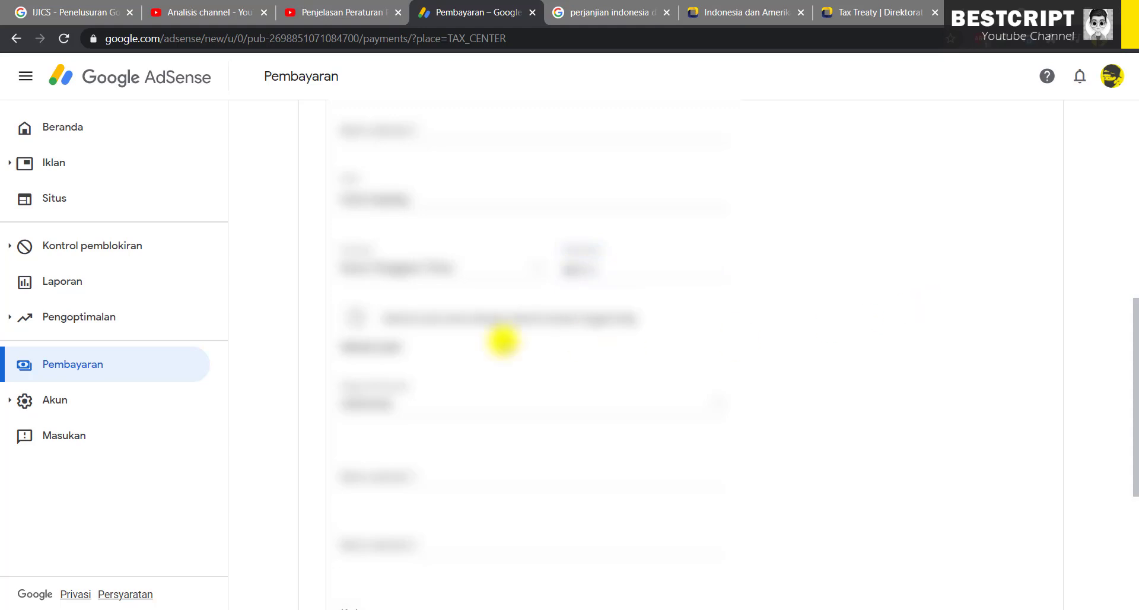
drag(507, 320, 365, 323)
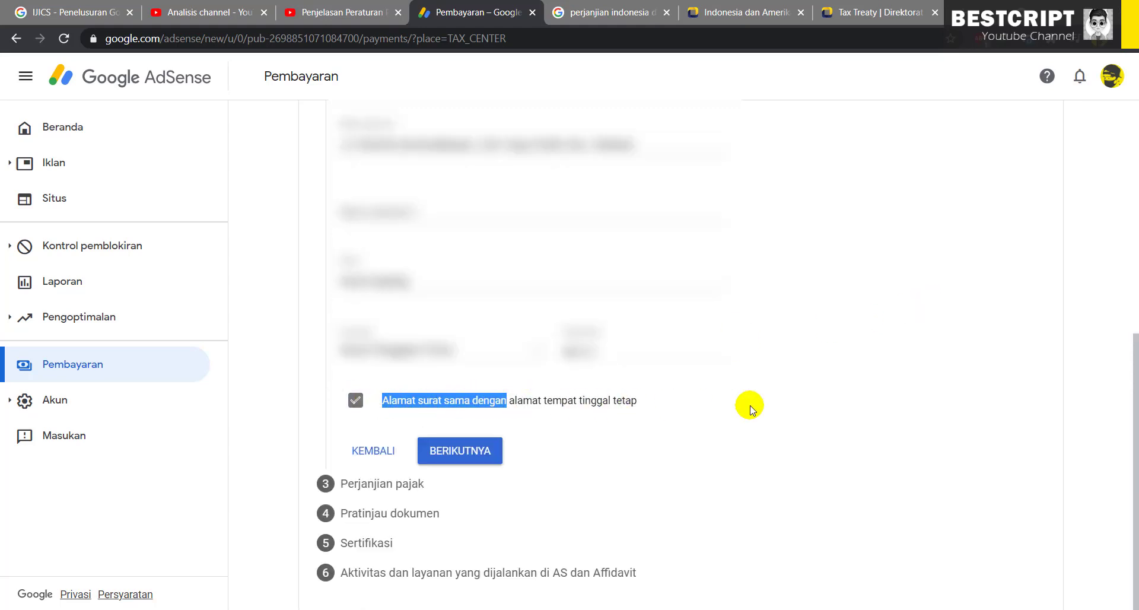
Inspect the separate mailing-address fields, then keep the mailing address same as permanent and proceed
click(837, 406)
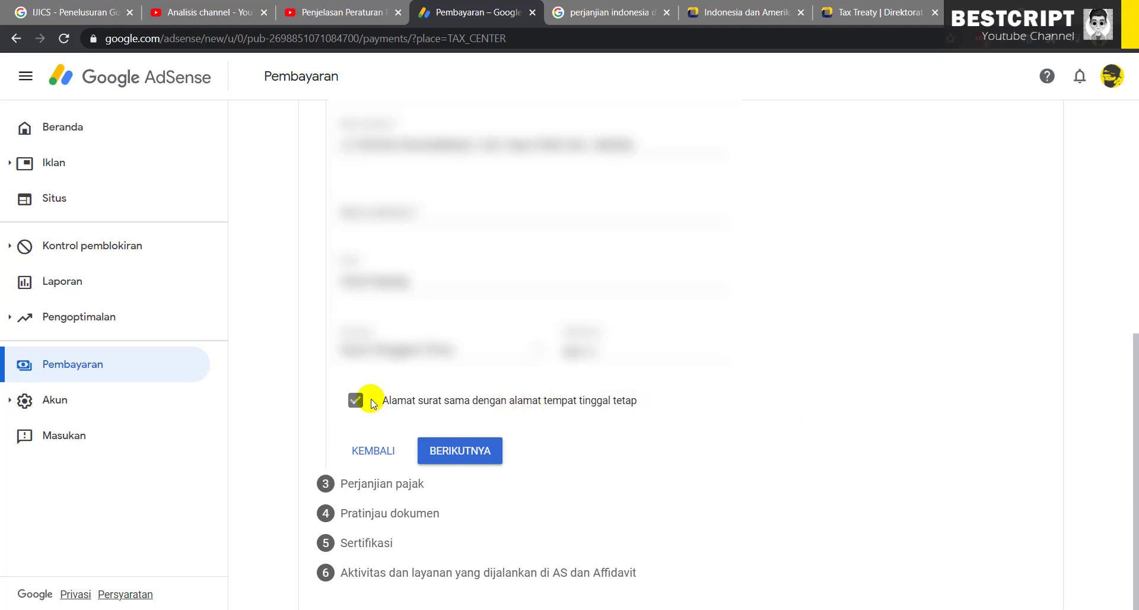
click(355, 401)
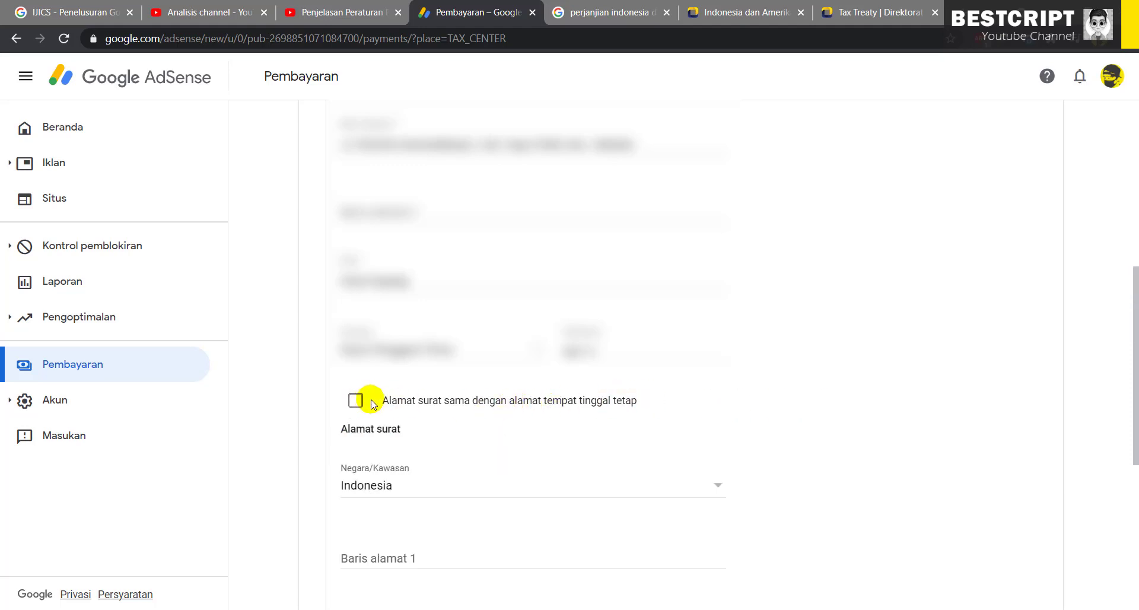
click(355, 401)
click(356, 401)
click(356, 401)
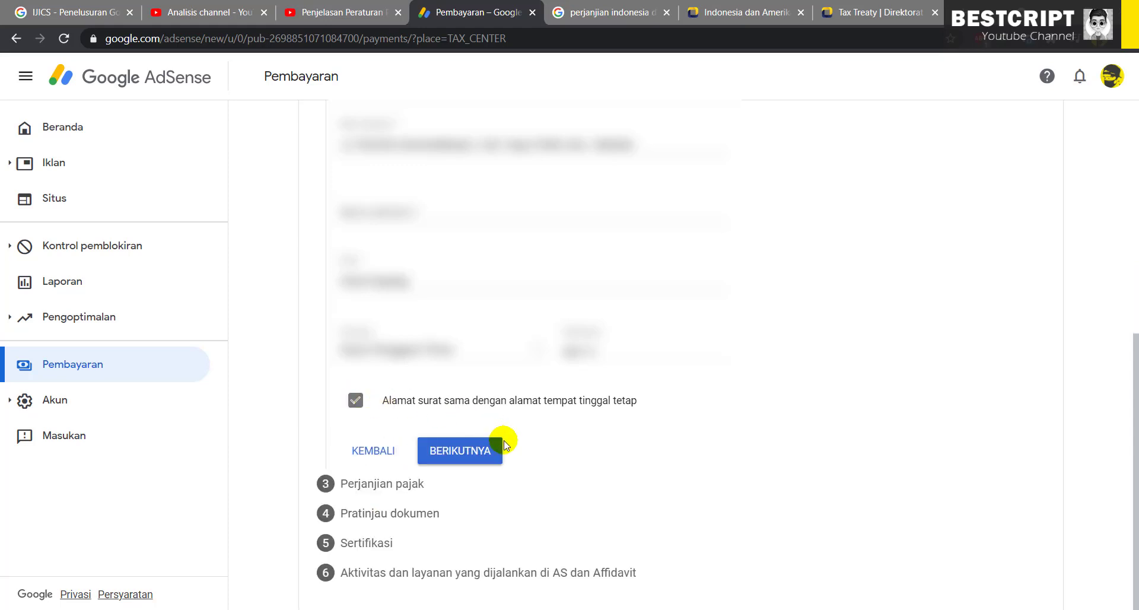
click(356, 401)
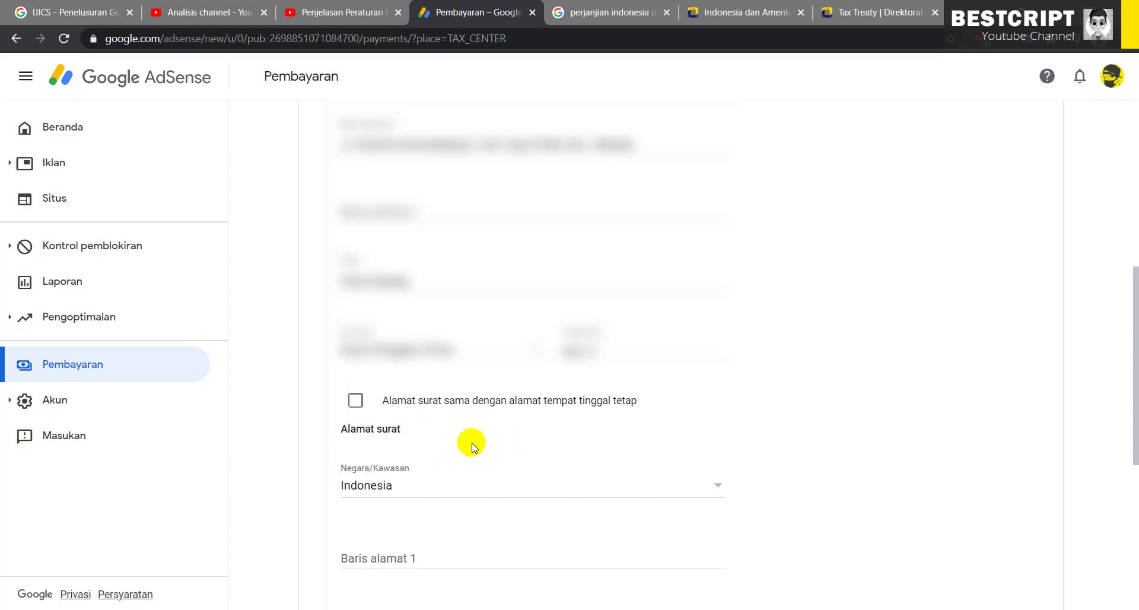
scroll(399, 432, down, 4)
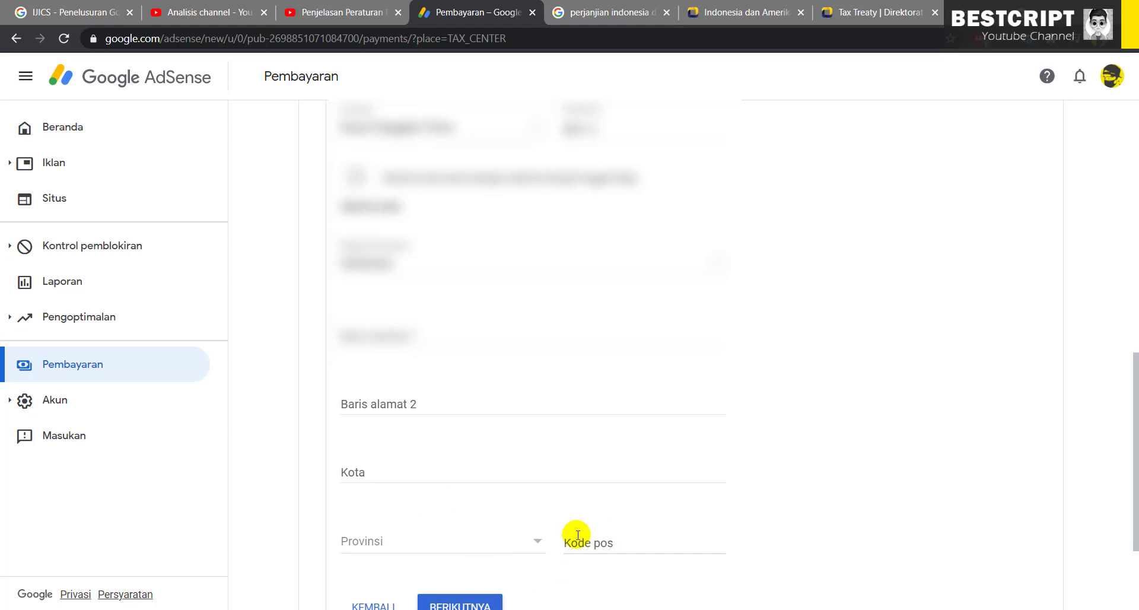
scroll(393, 556, down, 2)
scroll(399, 557, up, 4)
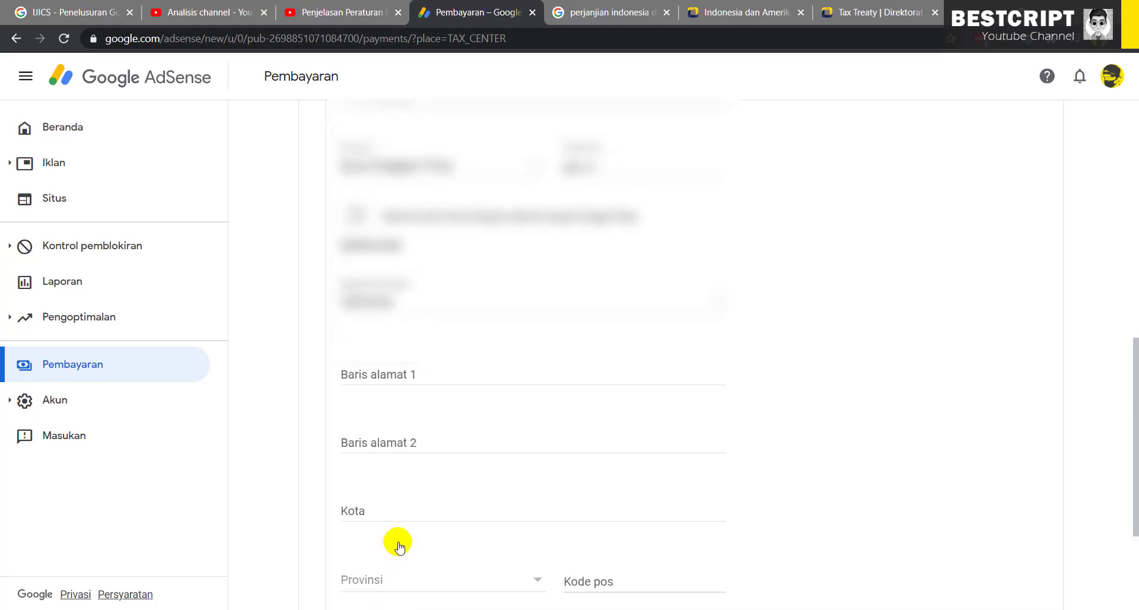
click(356, 327)
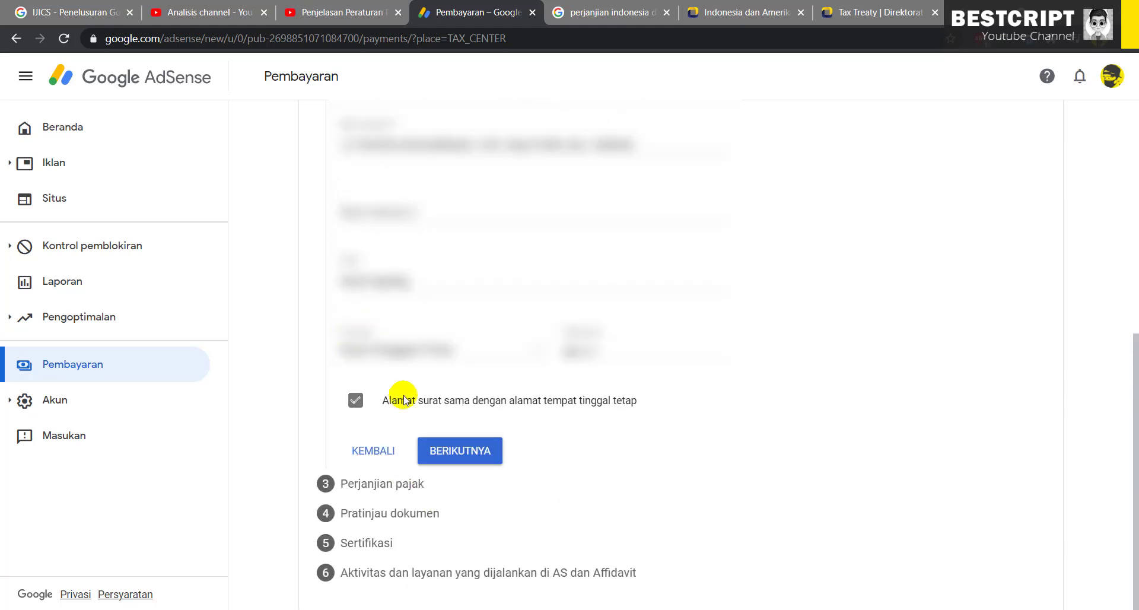
click(472, 454)
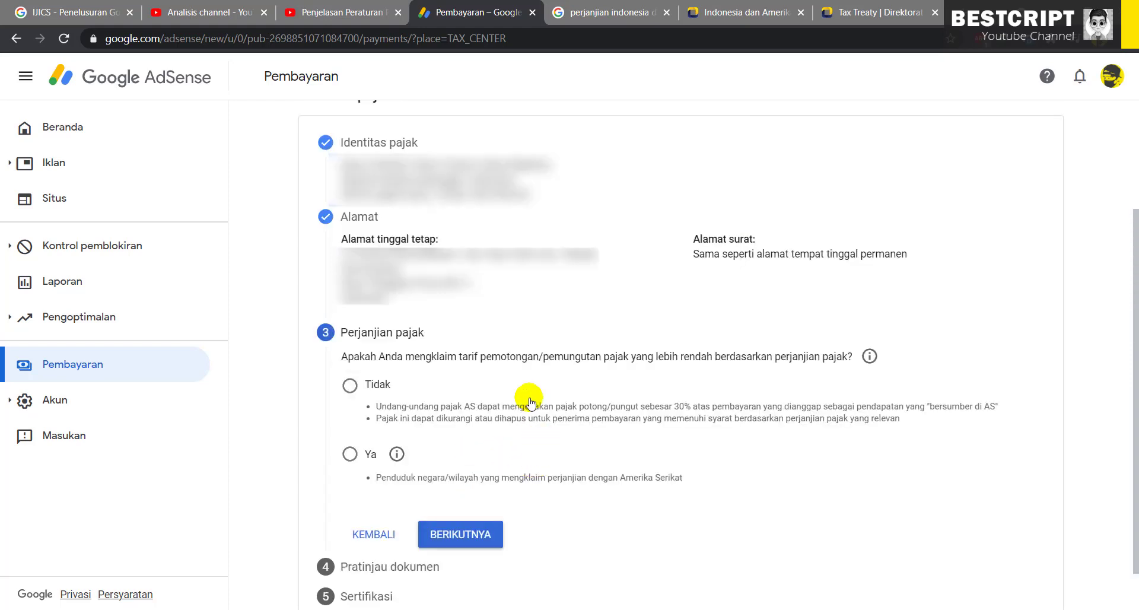
Read the explanation of treaty-reduced withholding rates, then close it with TUTUP
drag(472, 356, 842, 356)
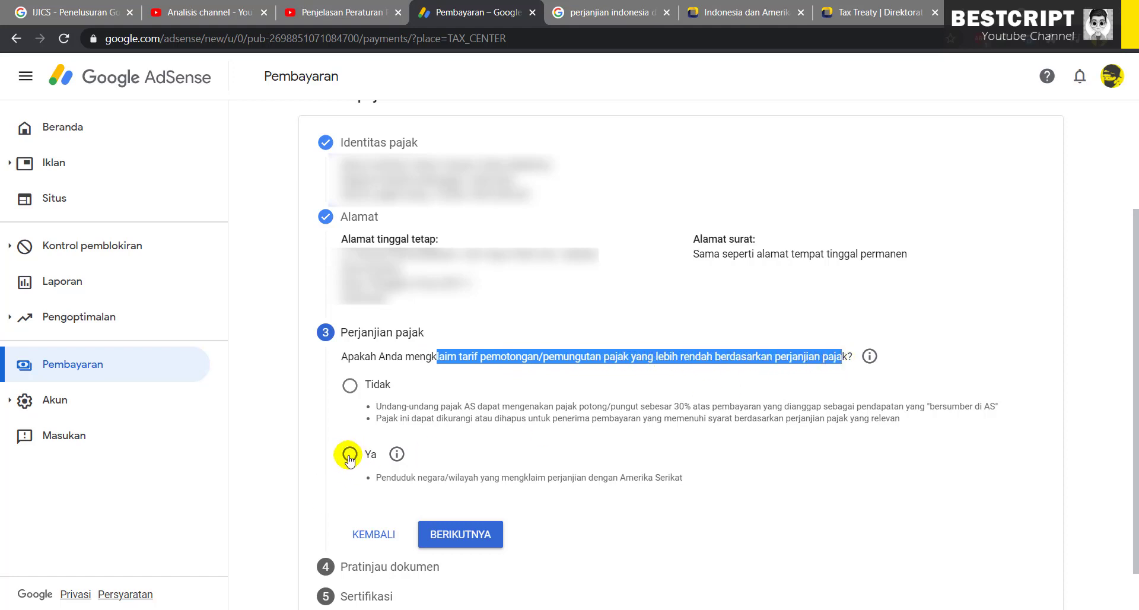
click(396, 455)
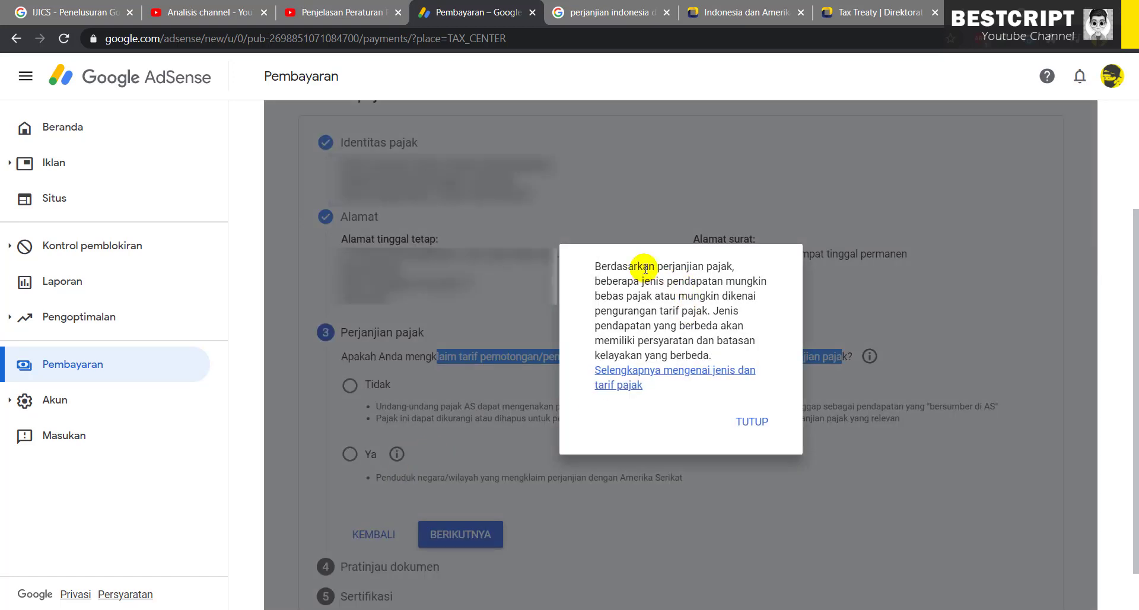
drag(645, 269, 709, 284)
drag(618, 296, 703, 355)
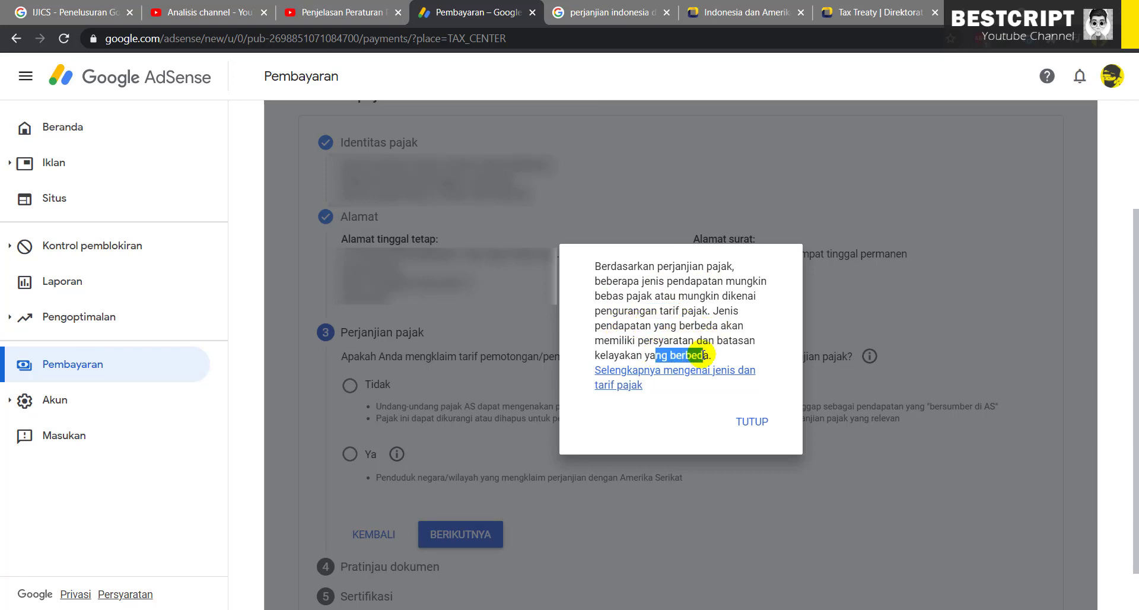
click(753, 422)
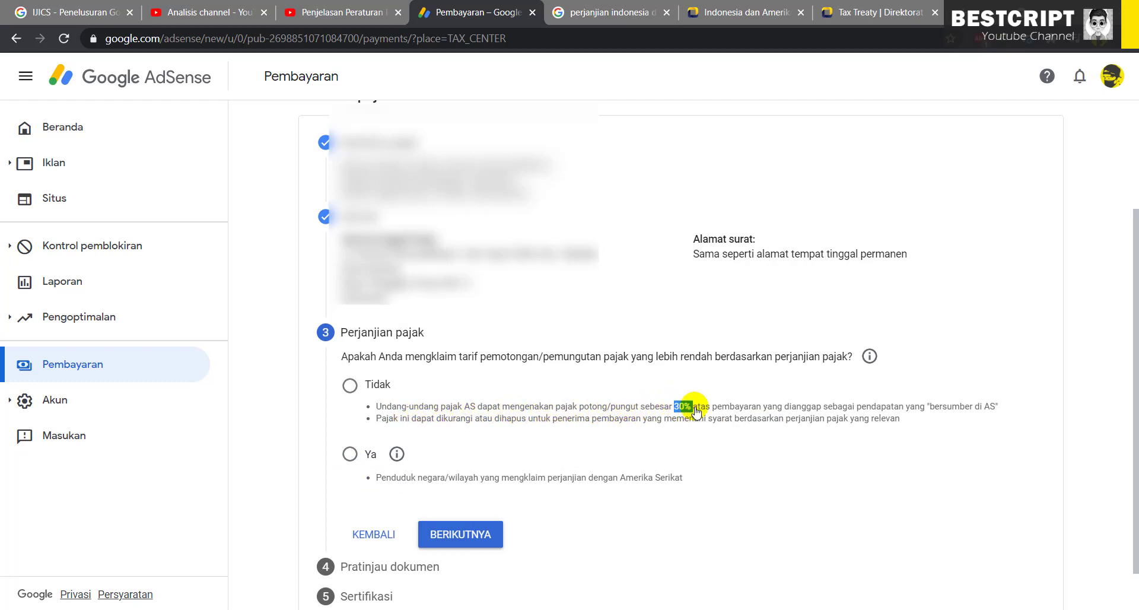
Answer Ya to claiming a lower treaty rate and tick residency in a US-treaty country
drag(696, 411, 991, 411)
click(990, 411)
click(354, 460)
scroll(472, 478, down, 1)
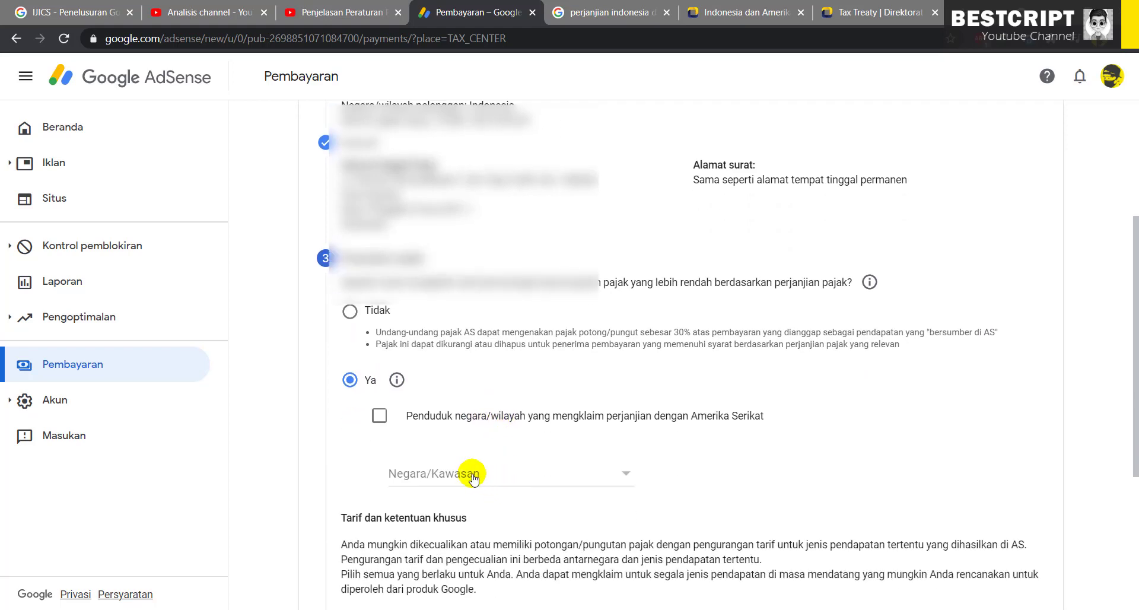
drag(418, 416, 682, 415)
click(379, 416)
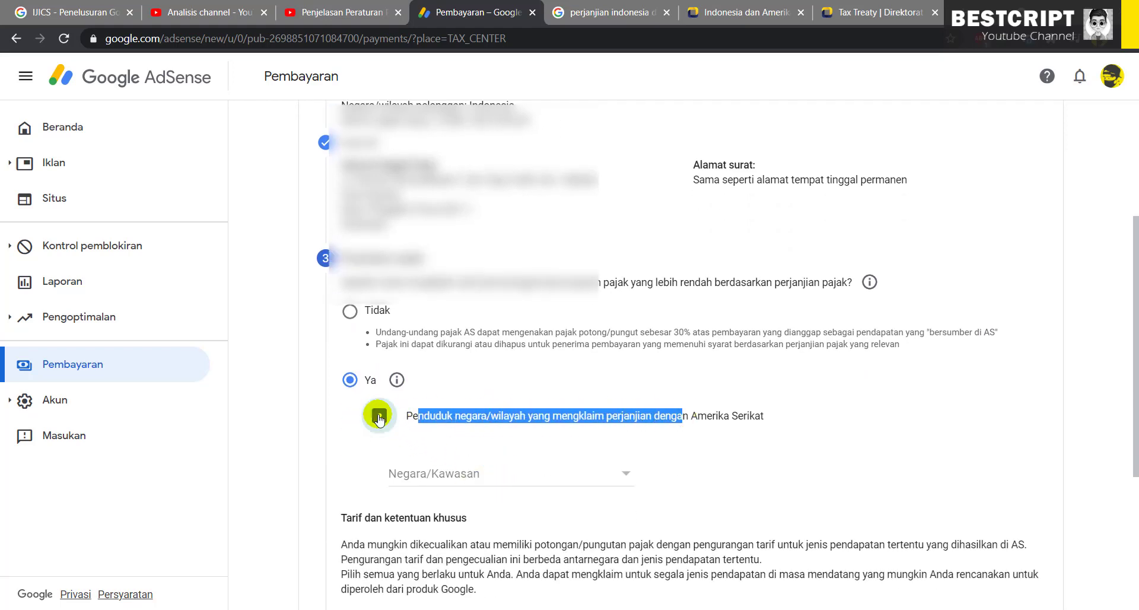
click(735, 14)
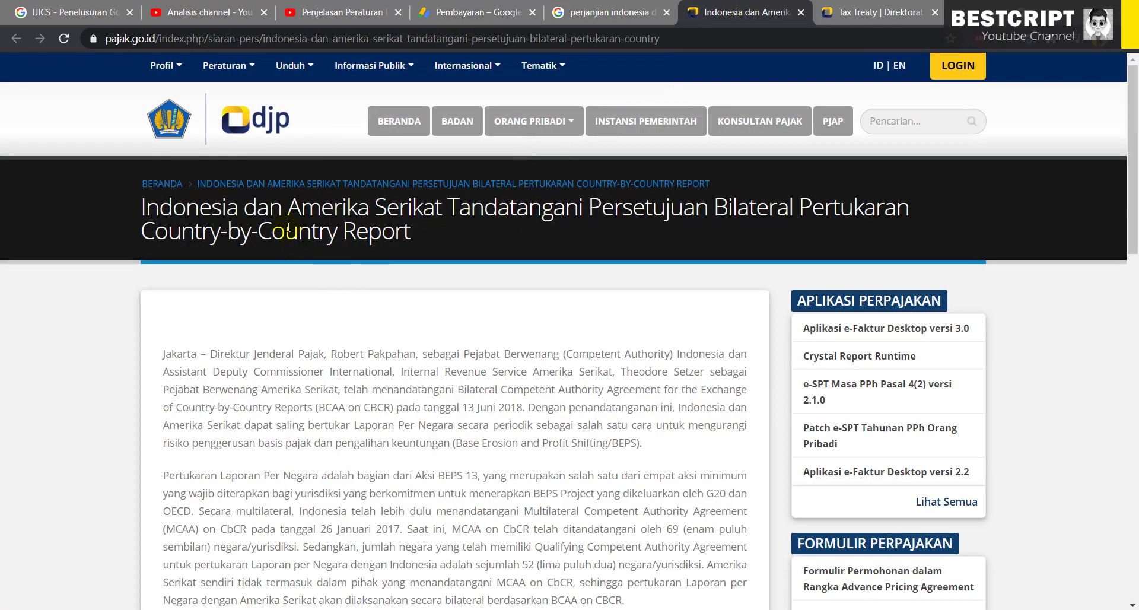
Open Indonesia's Amerika Serikat P3B page from the pajak.go.id Tax Treaty list
drag(284, 208, 530, 237)
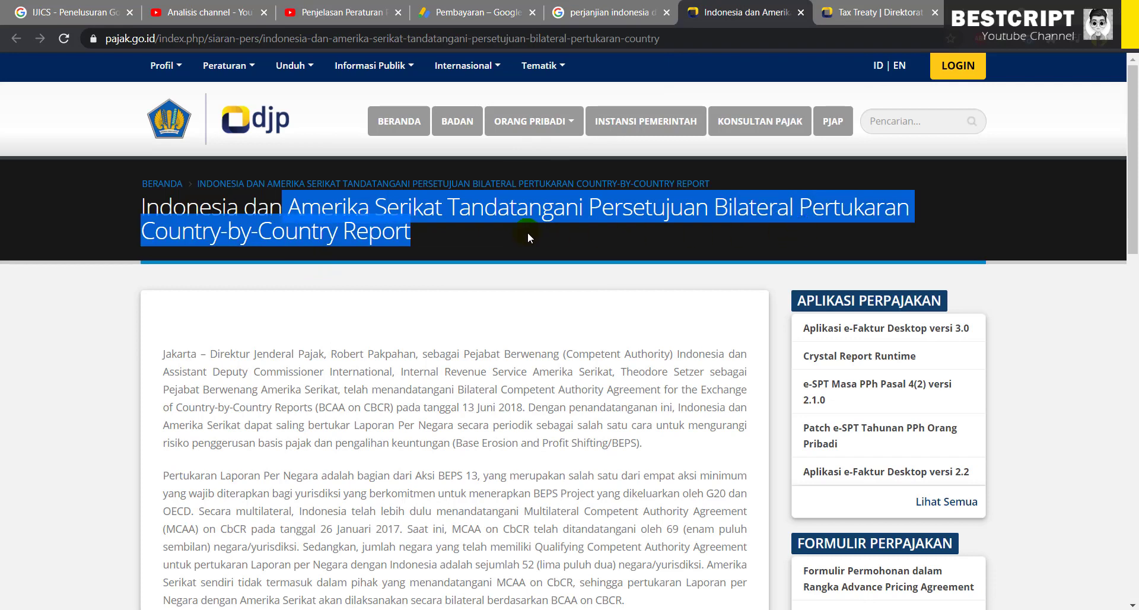
click(869, 23)
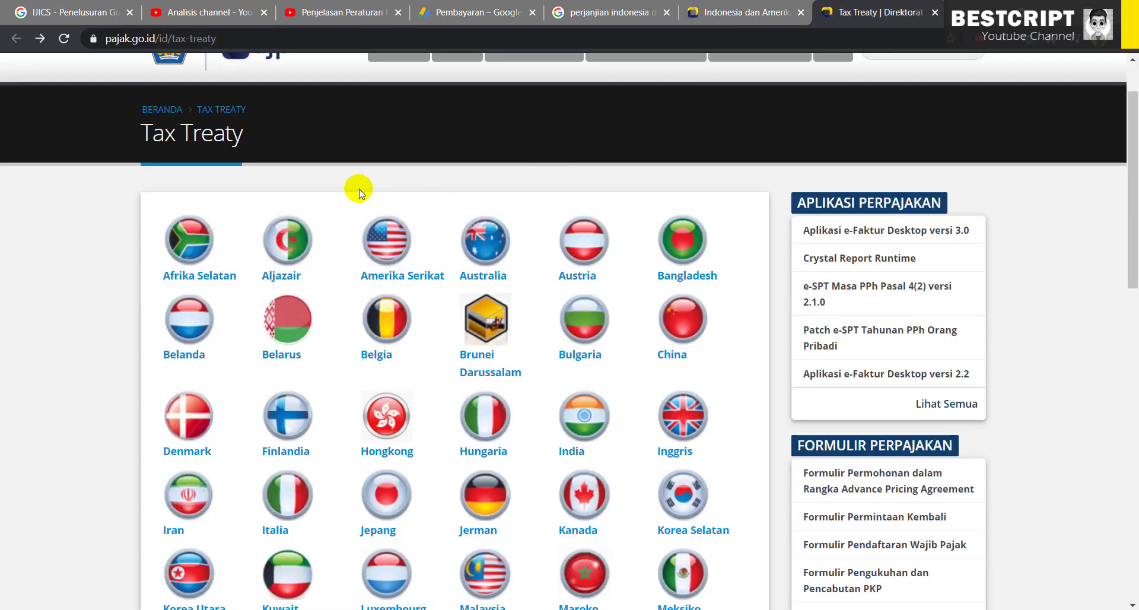
drag(174, 134, 249, 135)
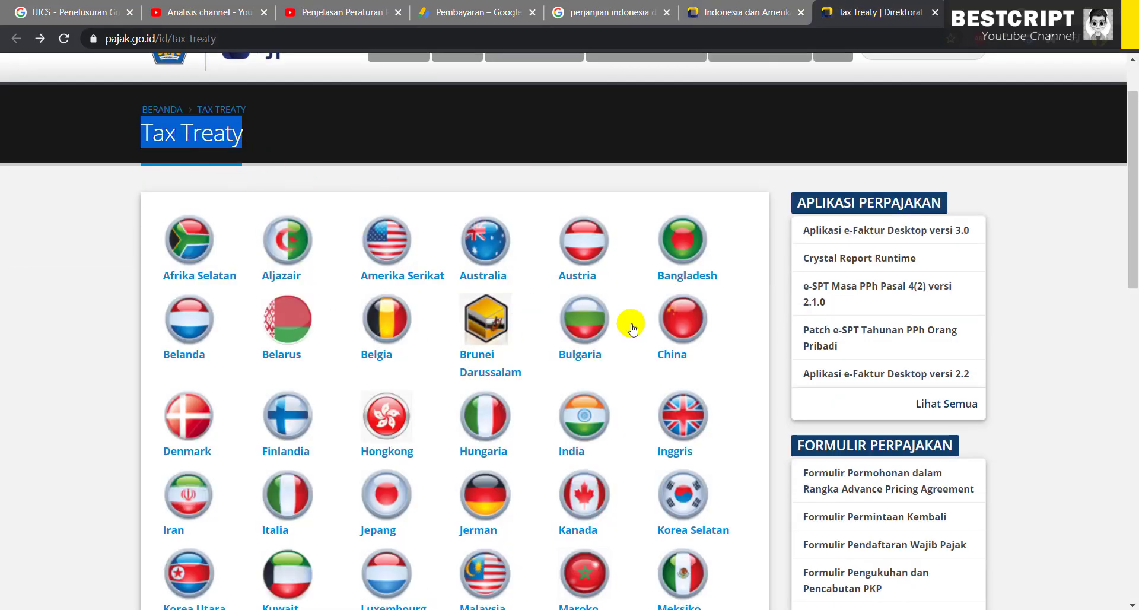
click(391, 251)
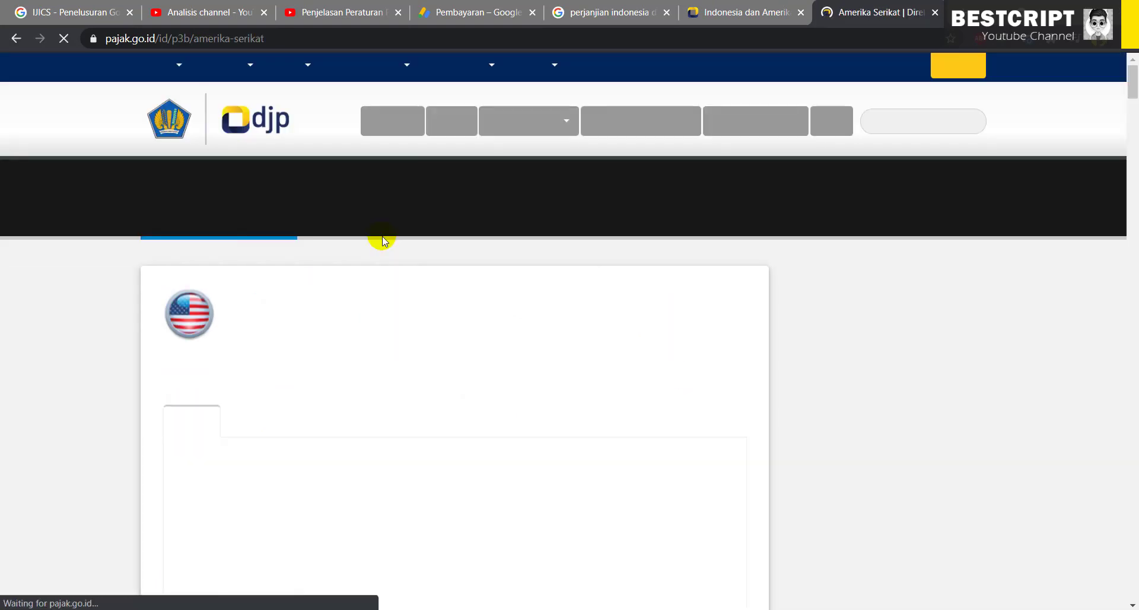
Read through the convention text, highlighting the 1996 Protocol note and both contracting governments
scroll(392, 395, down, 5)
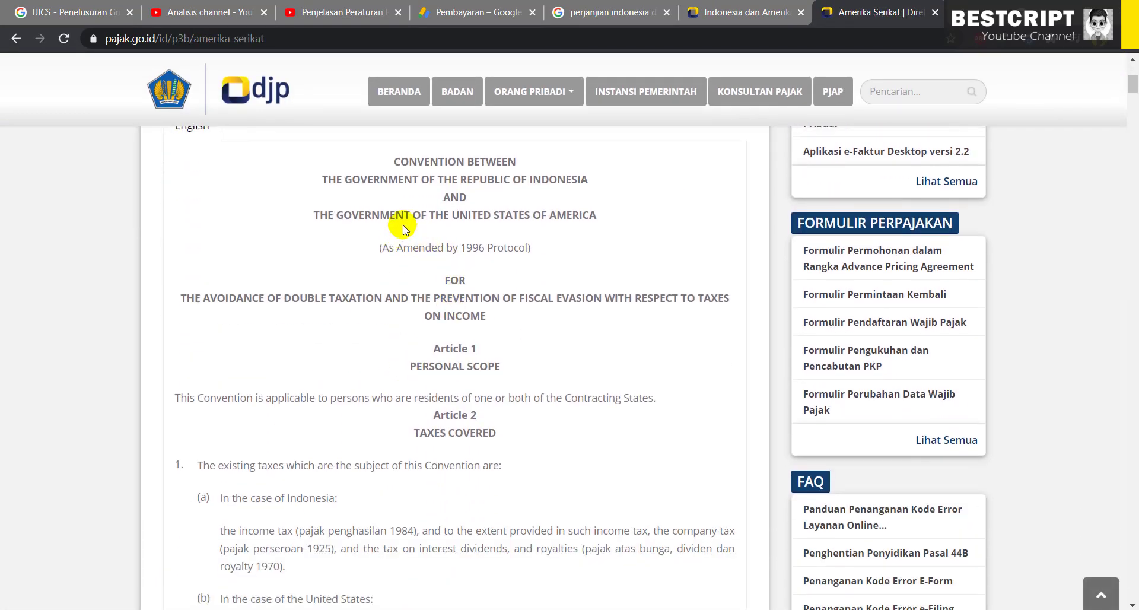
drag(396, 247, 523, 247)
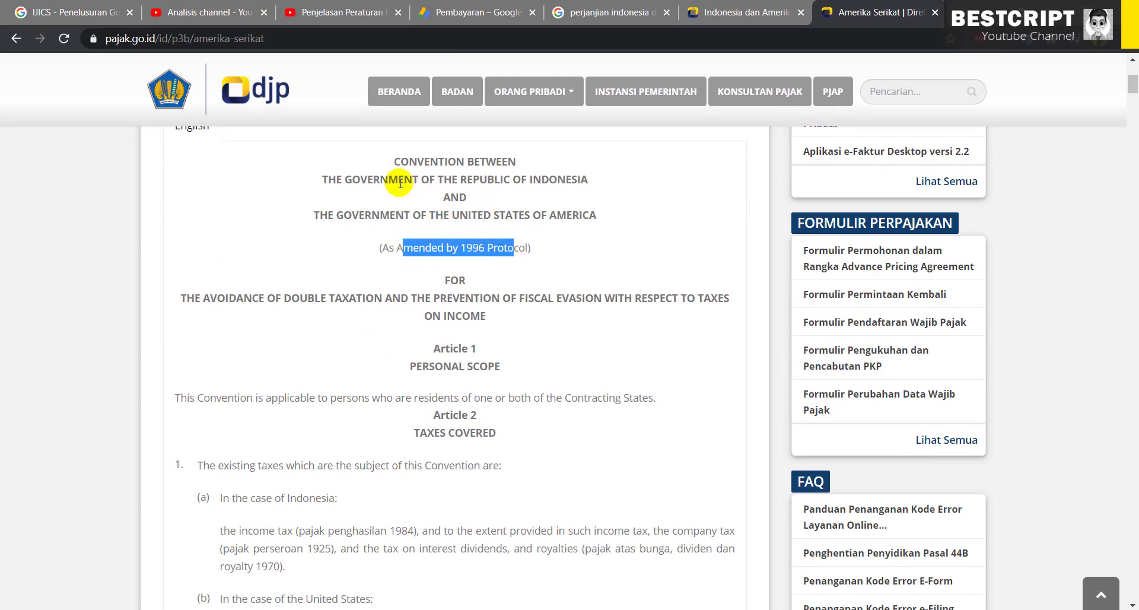
click(379, 183)
drag(379, 183, 598, 216)
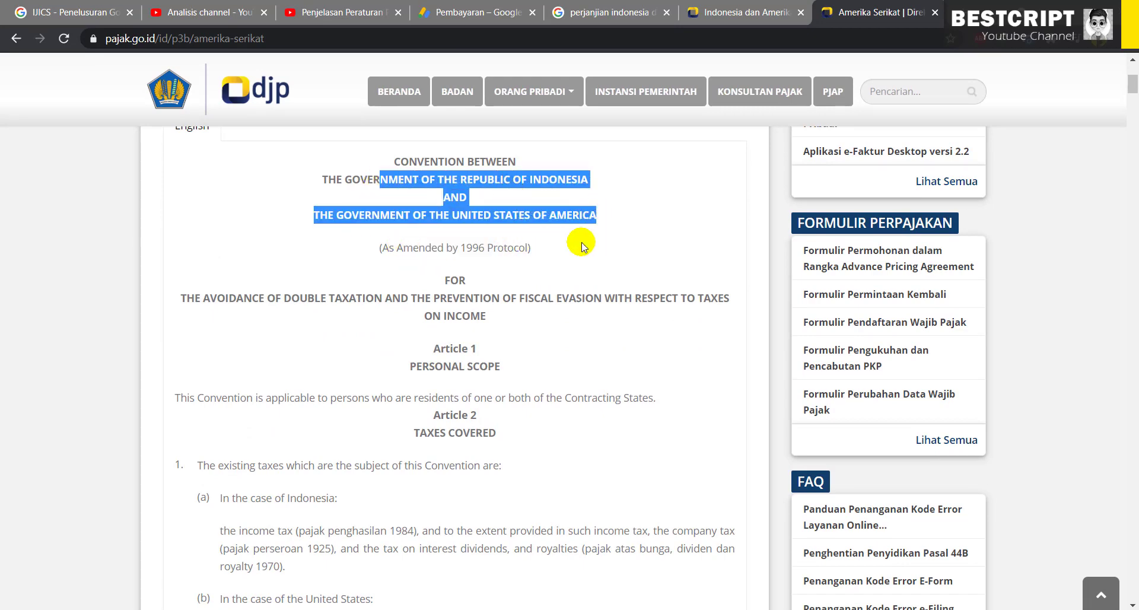
scroll(546, 344, down, 1)
scroll(544, 343, down, 5)
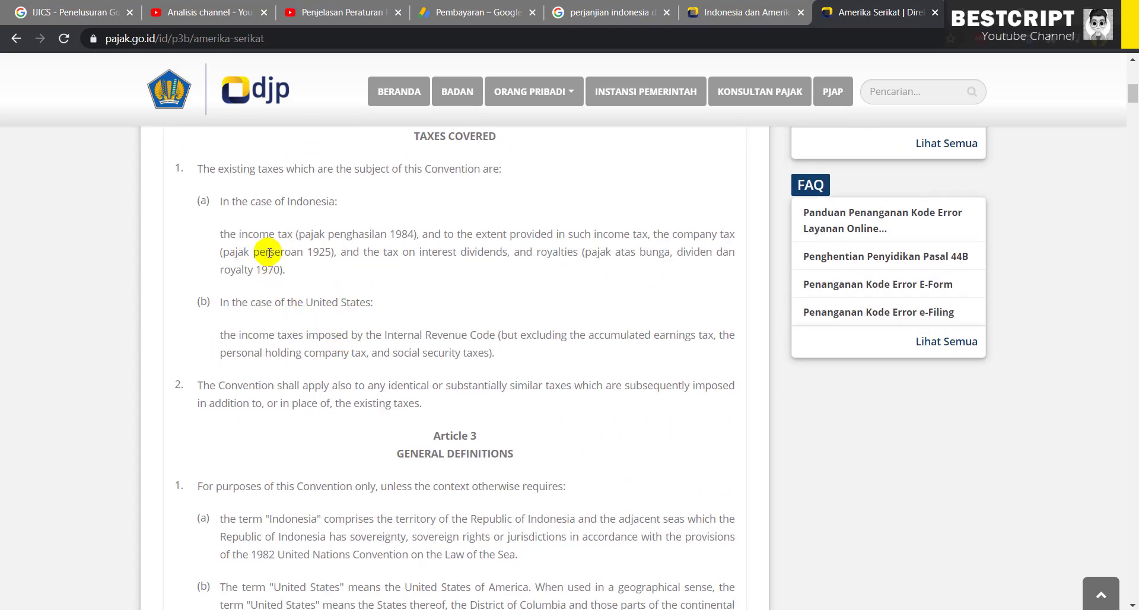
scroll(376, 343, down, 8)
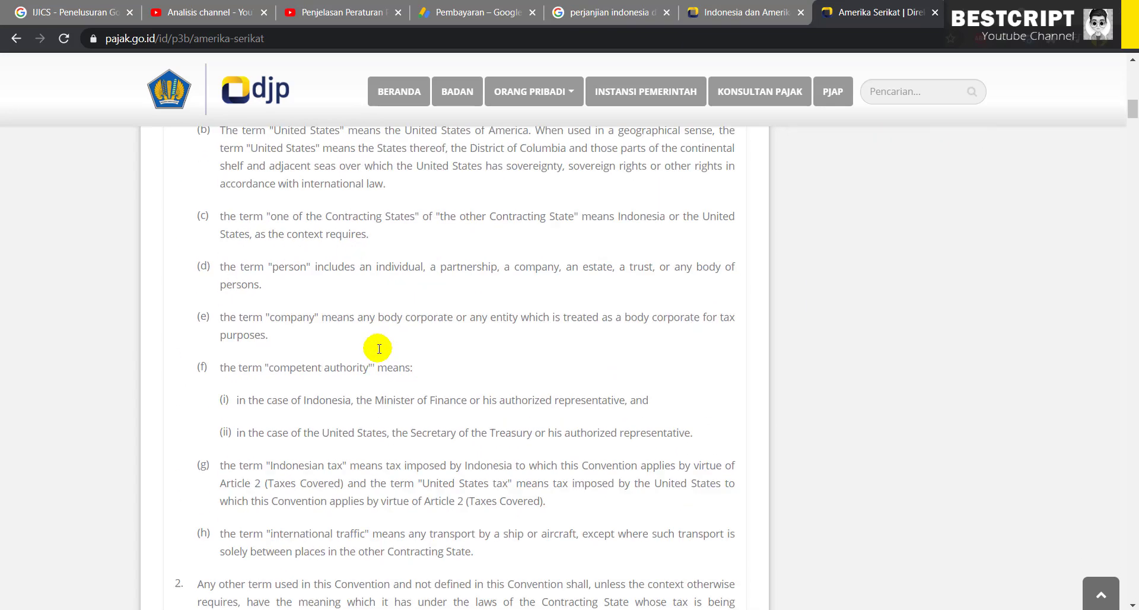
drag(301, 40, 412, 109)
click(457, 350)
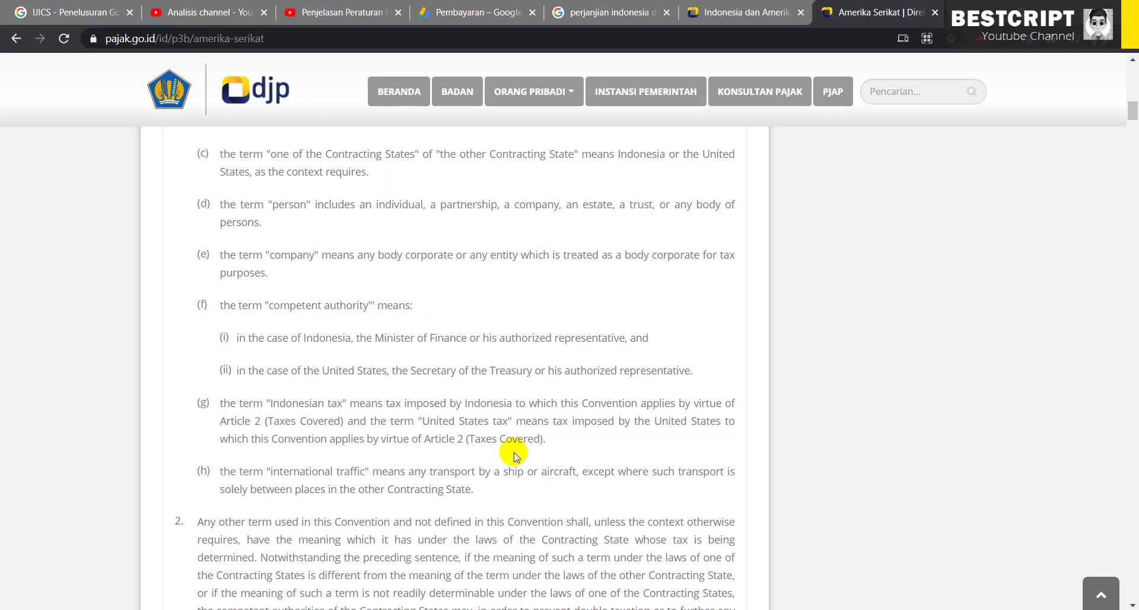
key(ctrl+shift+Tab)
Scroll the CbCR press release and highlight the sentence about exchanging country-by-country reports
scroll(457, 415, down, 3)
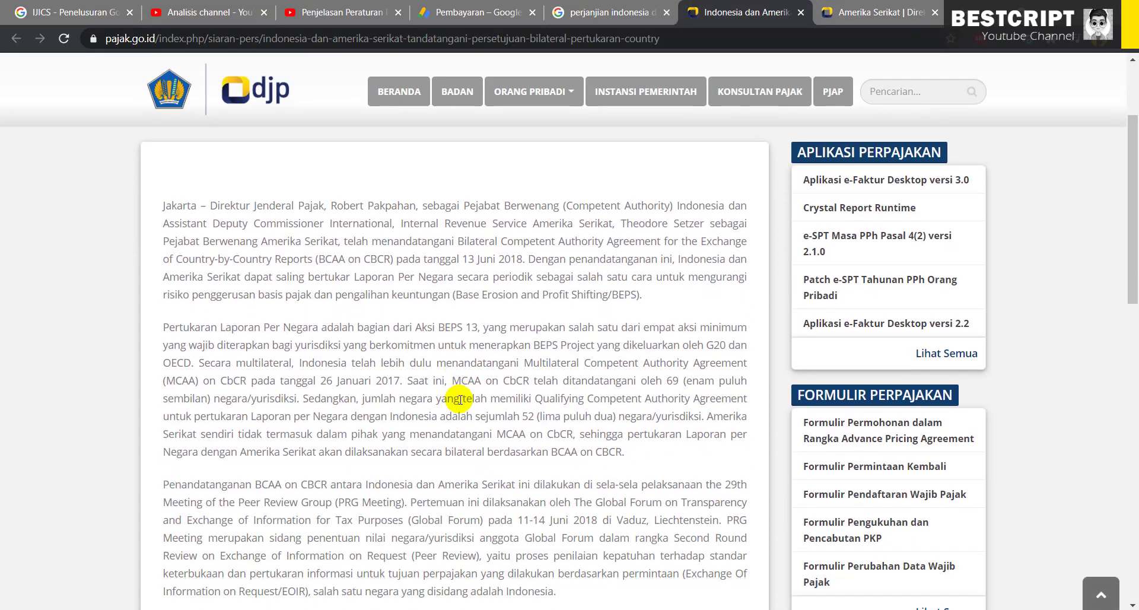
scroll(458, 391, down, 1)
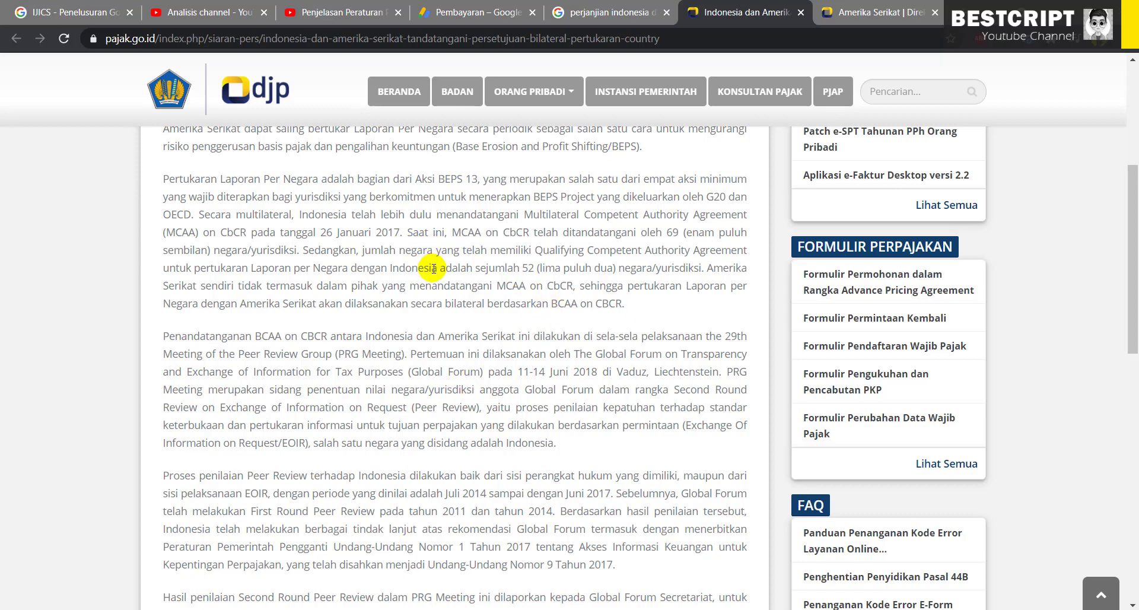
scroll(434, 271, down, 1)
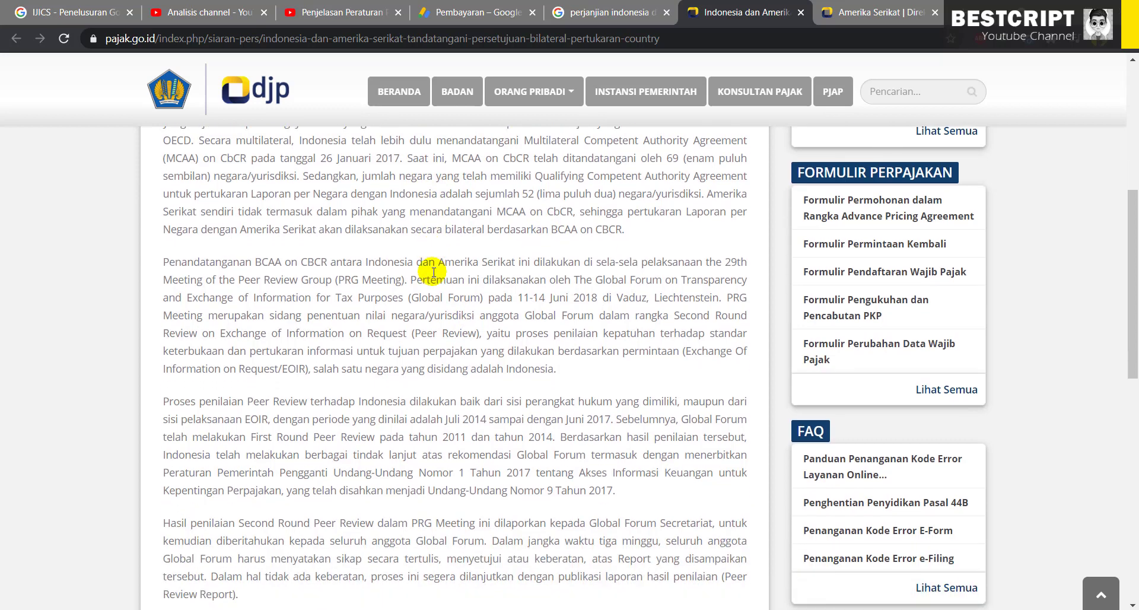
scroll(434, 271, up, 1)
scroll(434, 272, up, 1)
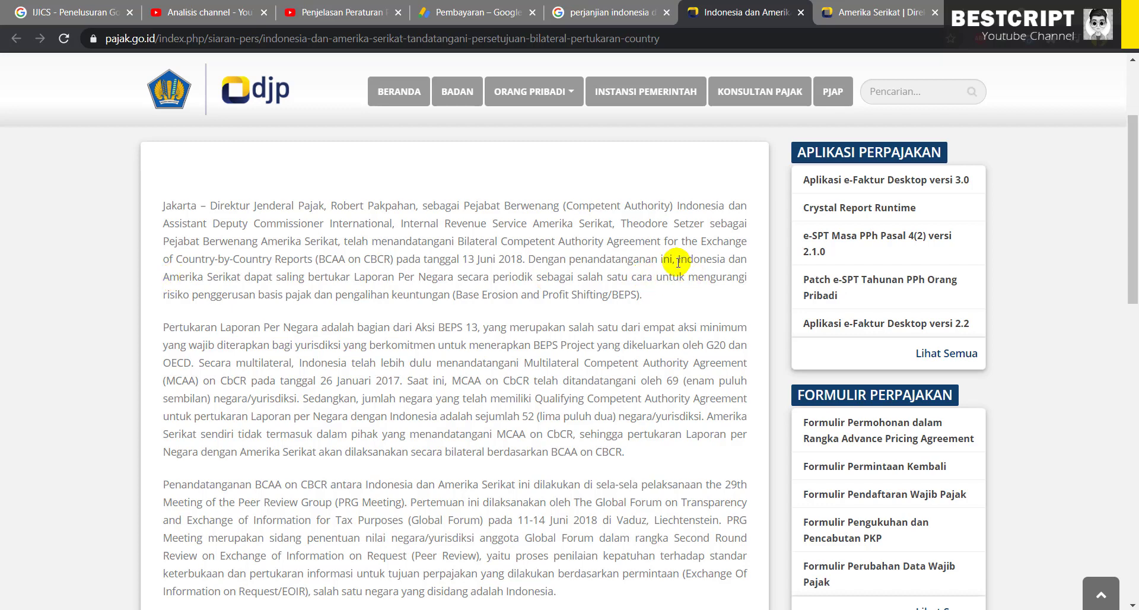
drag(678, 261, 452, 294)
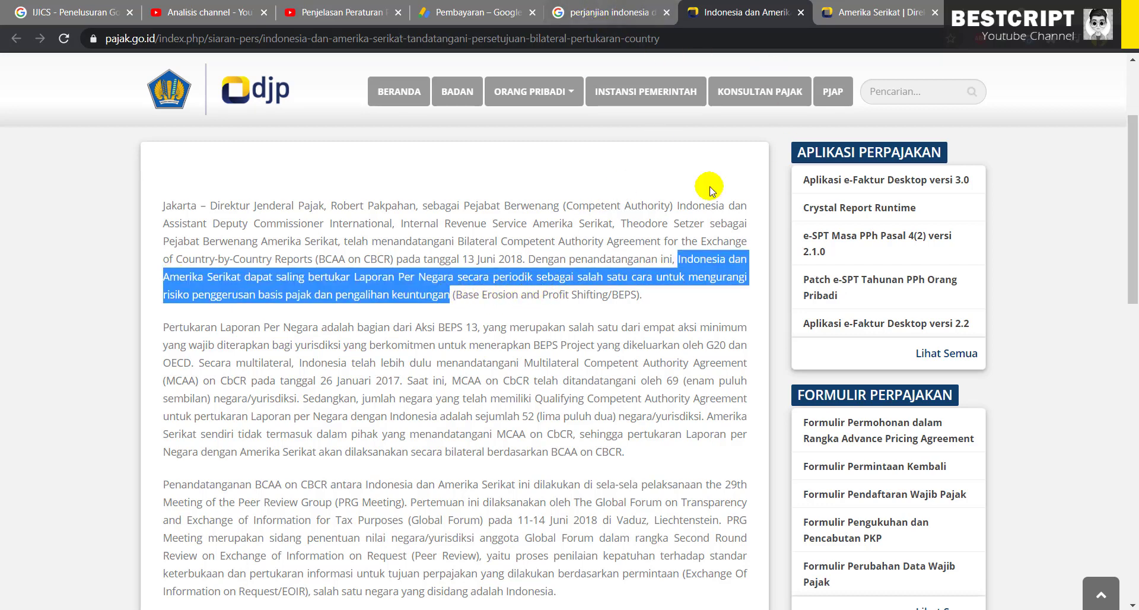
click(464, 22)
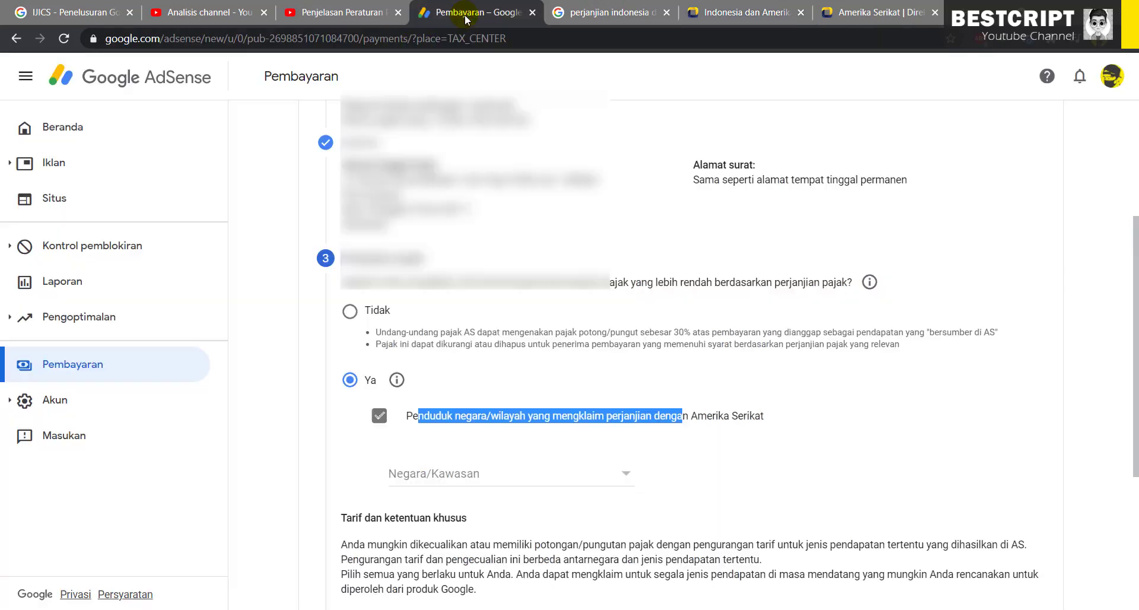
Choose Indonesia as treaty country and claim a 0% rate for services income
click(473, 477)
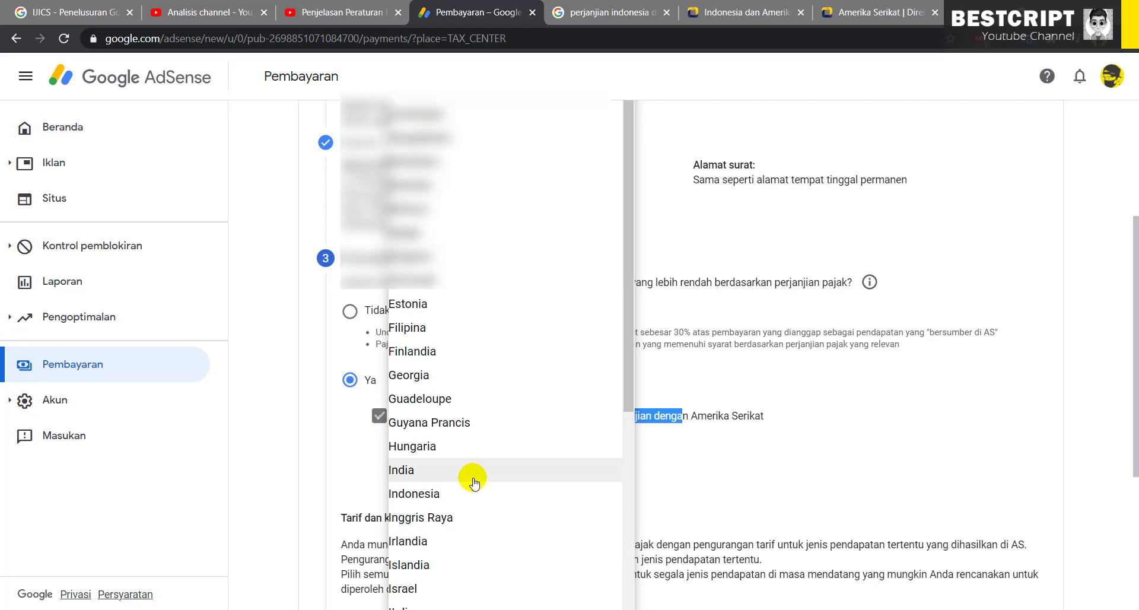
click(460, 495)
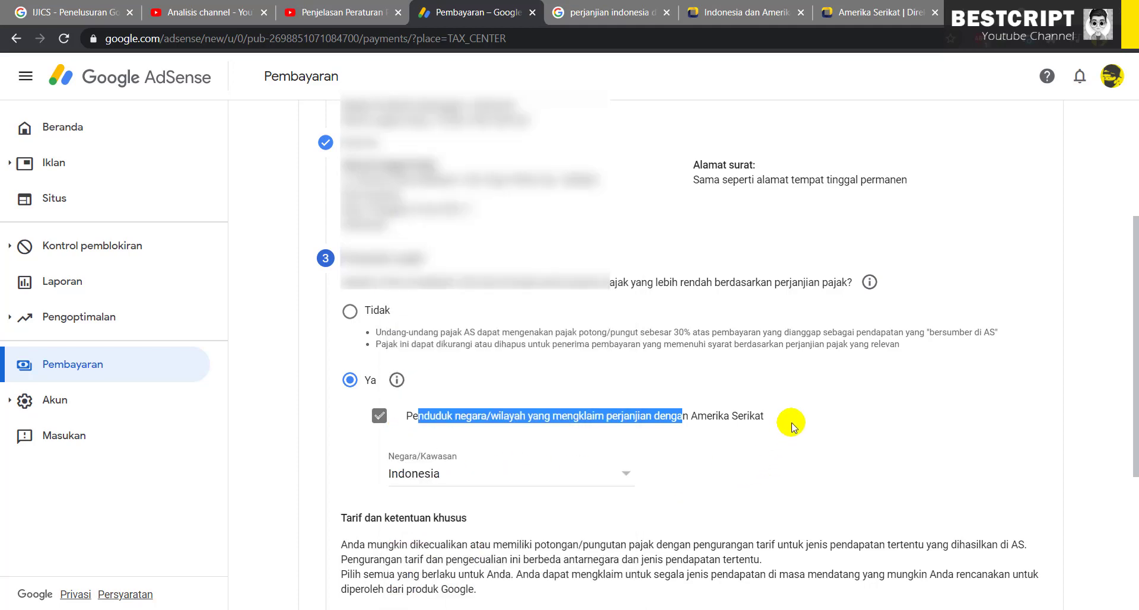
scroll(791, 422, down, 5)
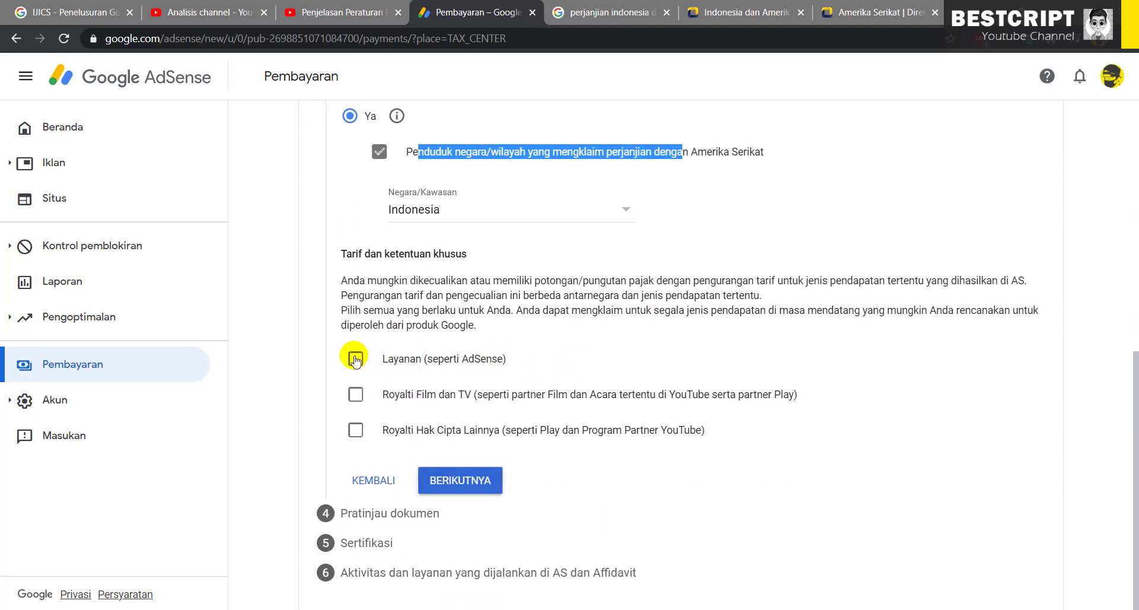
click(355, 359)
scroll(477, 382, down, 3)
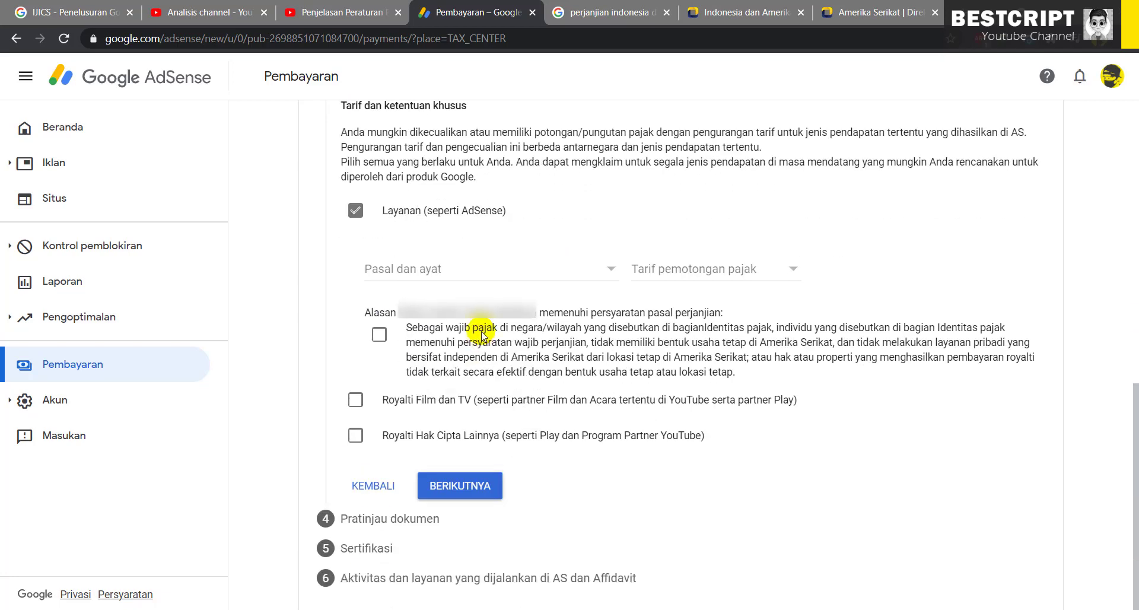
click(483, 268)
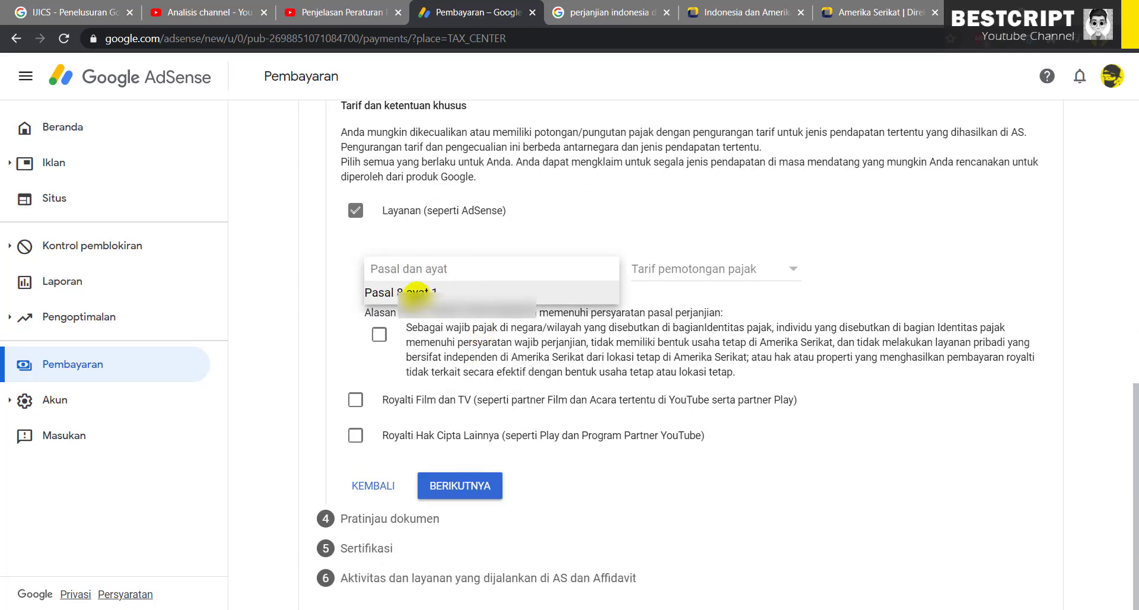
click(695, 268)
click(671, 300)
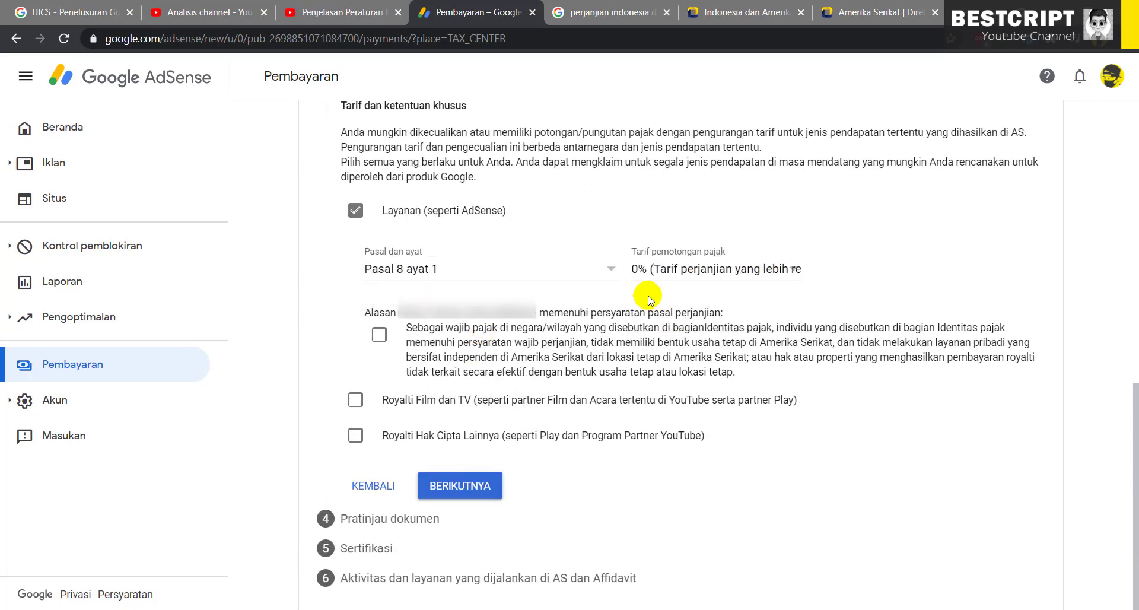
click(379, 335)
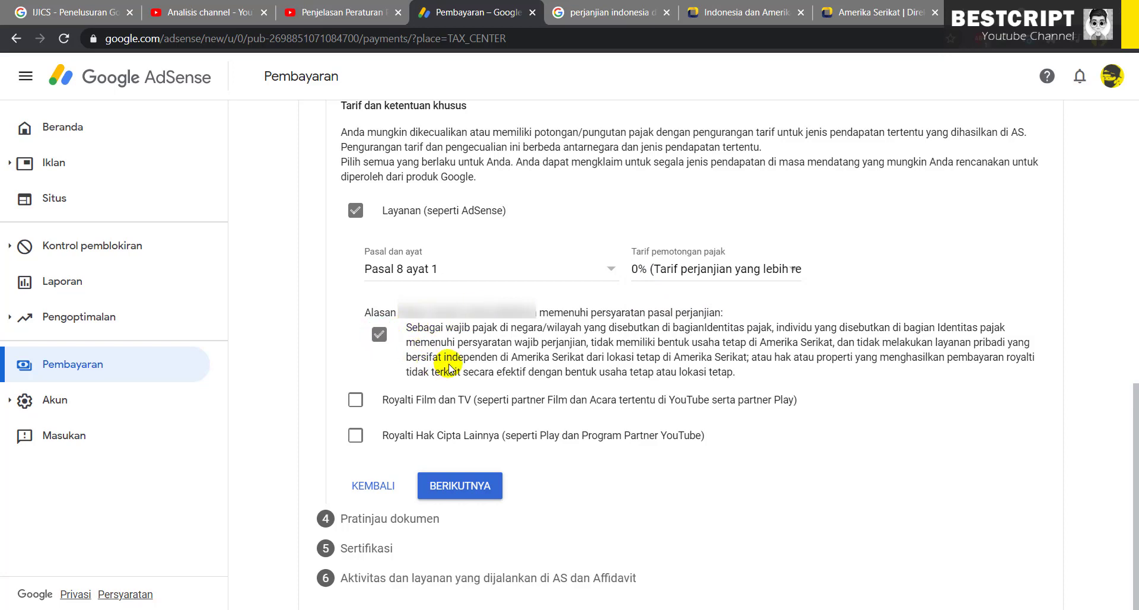
Claim film and TV royalties under Pasal 13 ayat 2 at a 10% rate
click(355, 396)
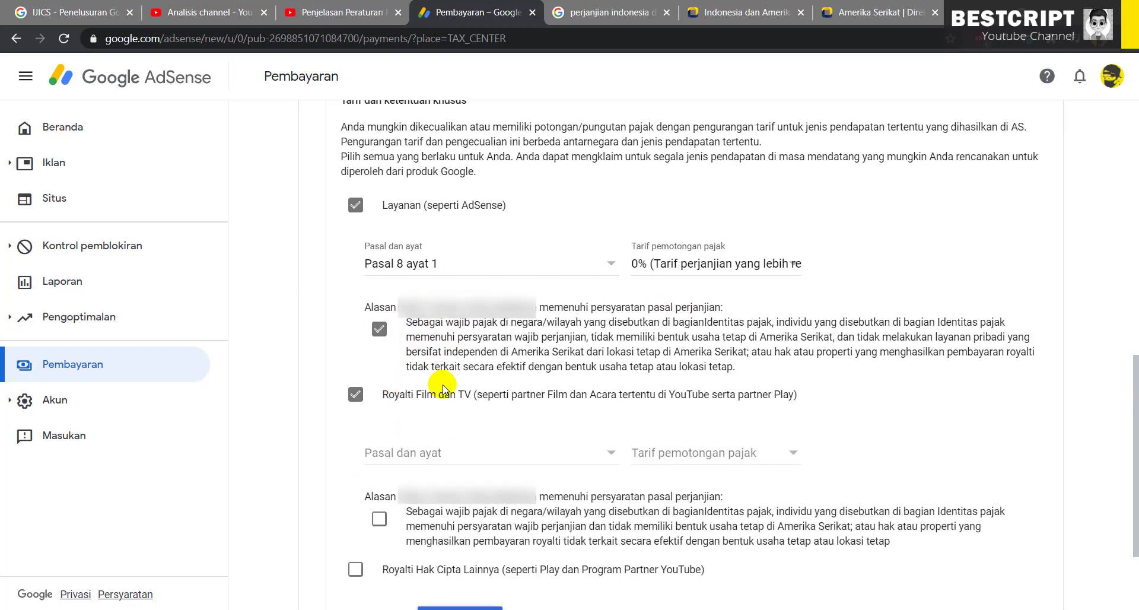
scroll(427, 368, down, 2)
click(435, 317)
click(430, 338)
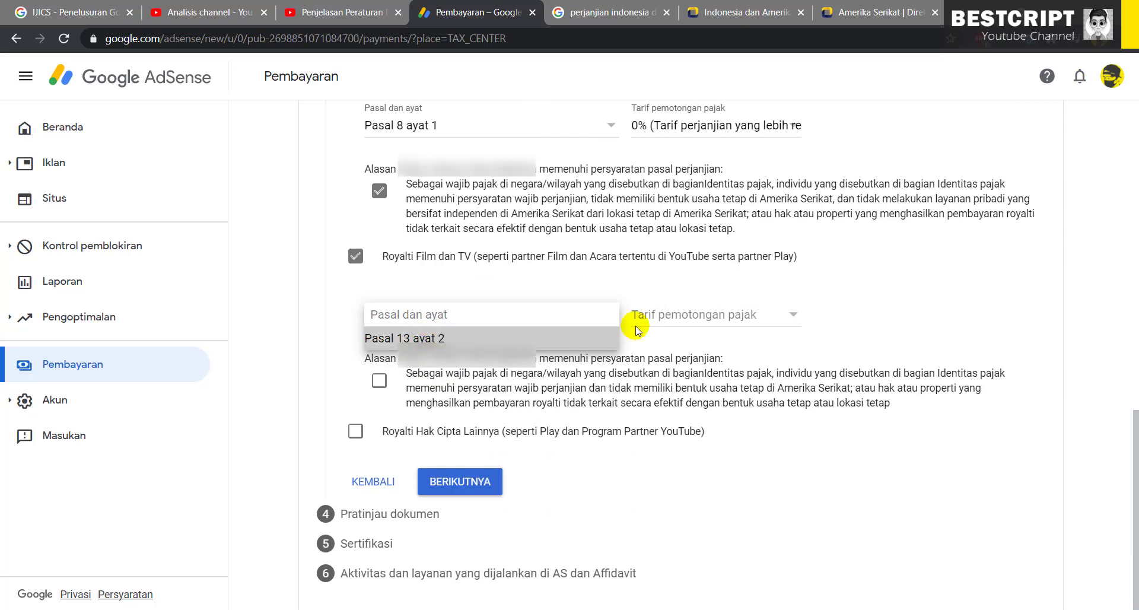
click(694, 315)
click(694, 339)
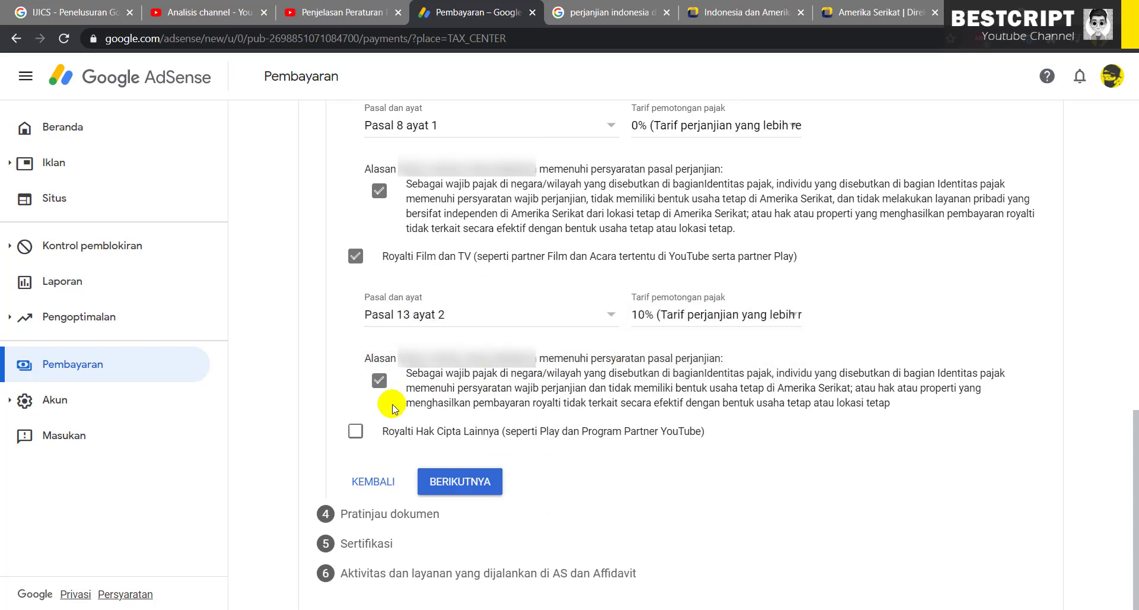
Claim other copyright royalties under Pasal 13 ayat 2 at 10%, confirming treaty conditions
click(355, 432)
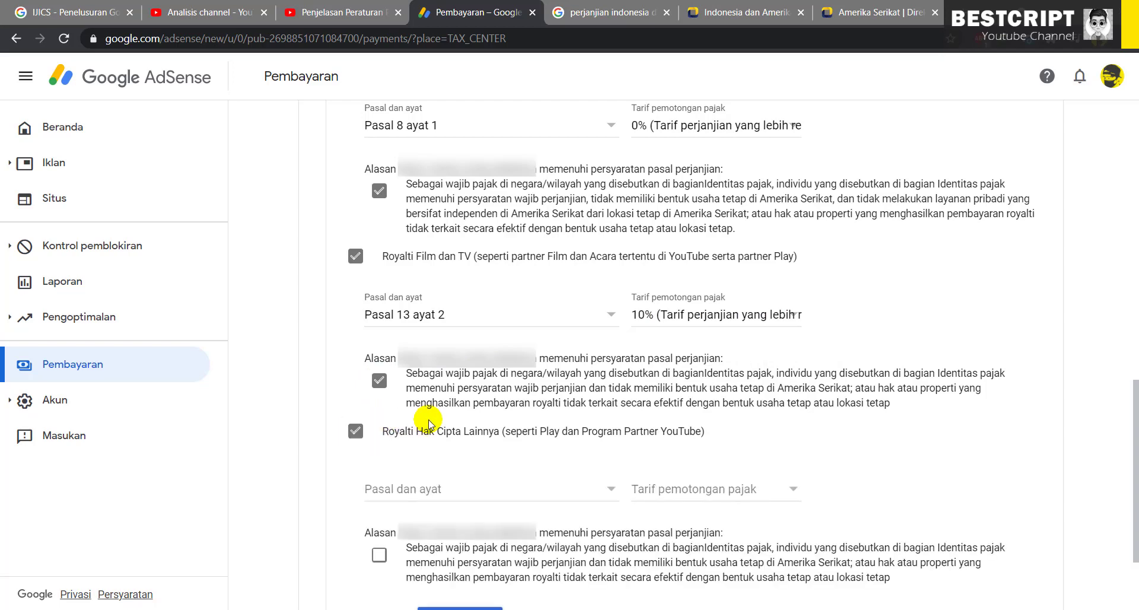
scroll(399, 457, down, 3)
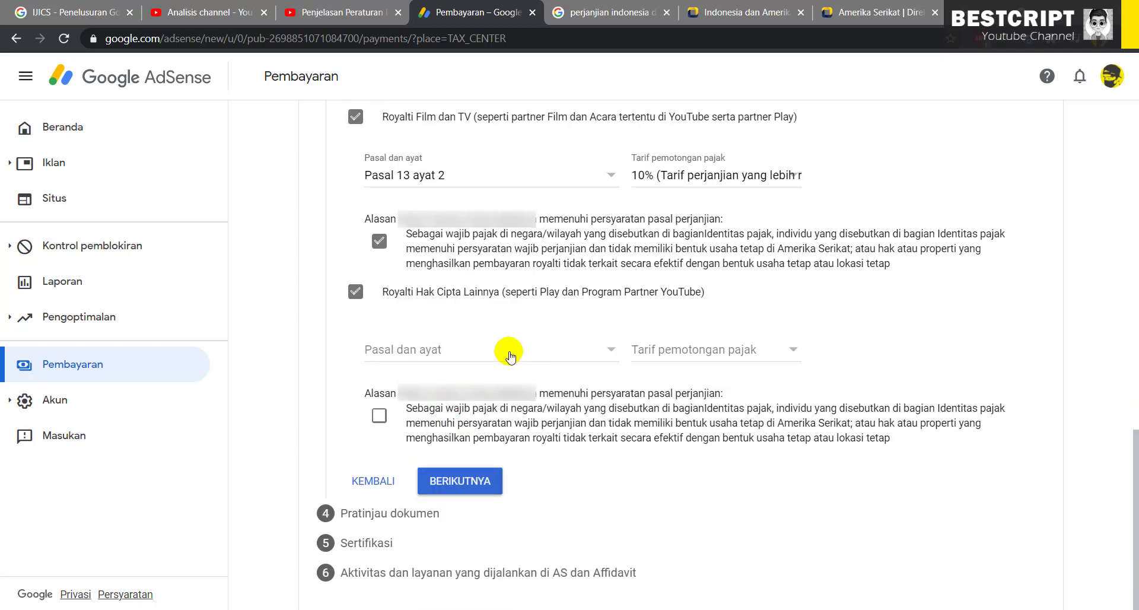
click(513, 354)
click(461, 375)
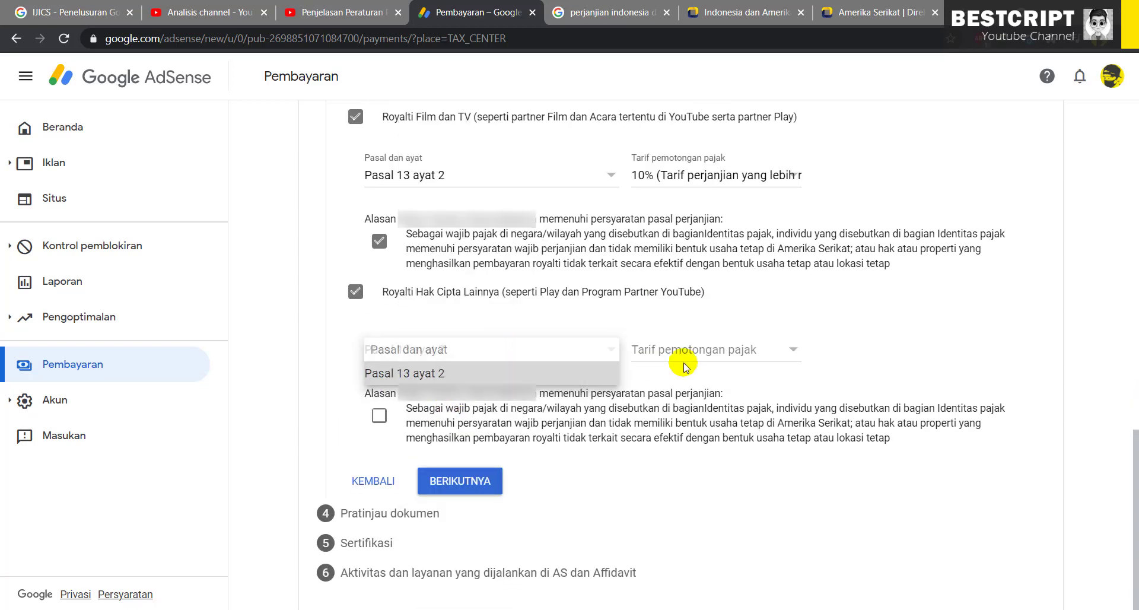
click(690, 359)
click(682, 373)
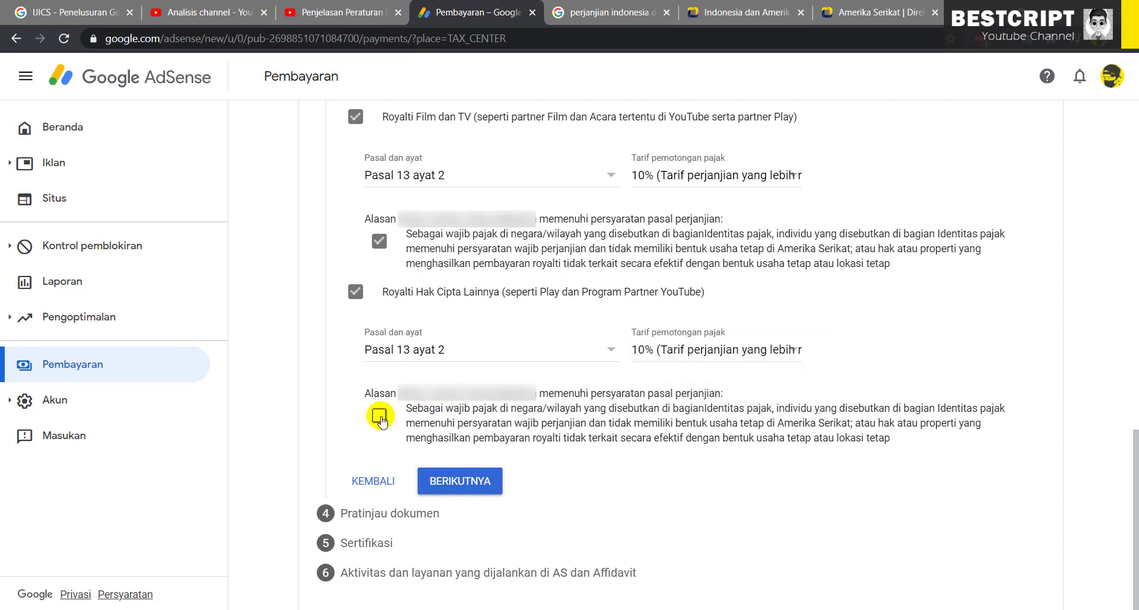
click(418, 415)
click(462, 481)
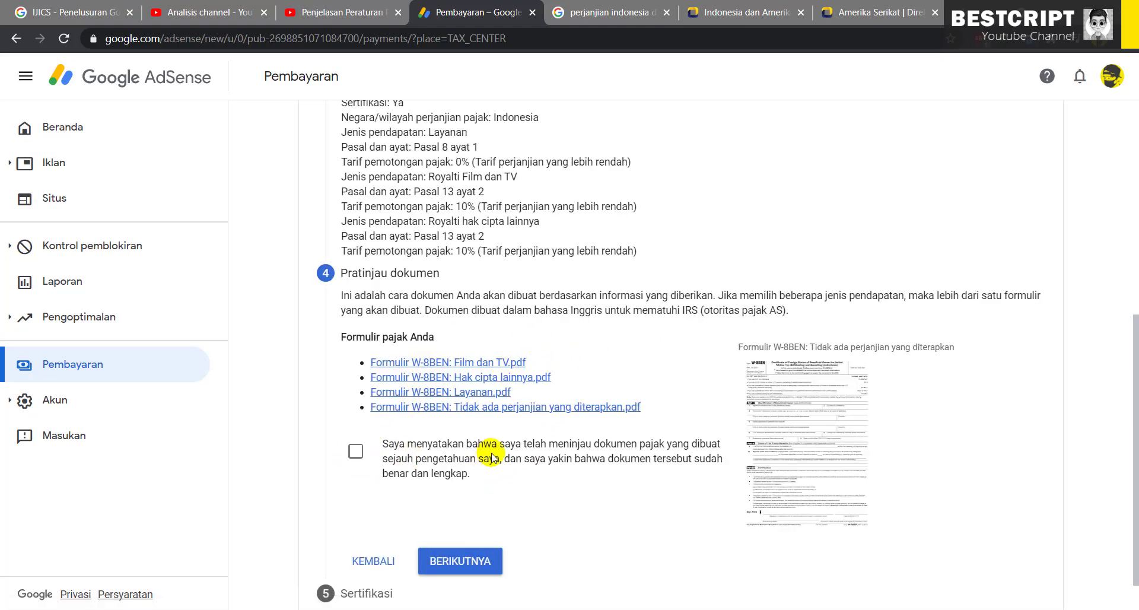
Tick the declaration that the W-8BEN tax documents were reviewed
drag(472, 443, 706, 445)
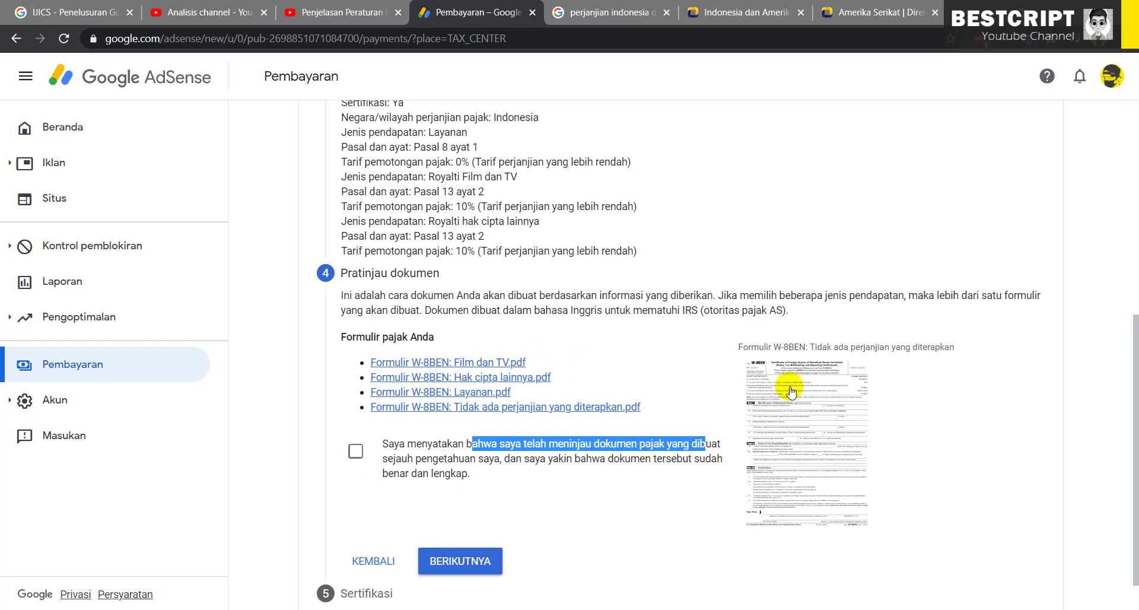
click(784, 403)
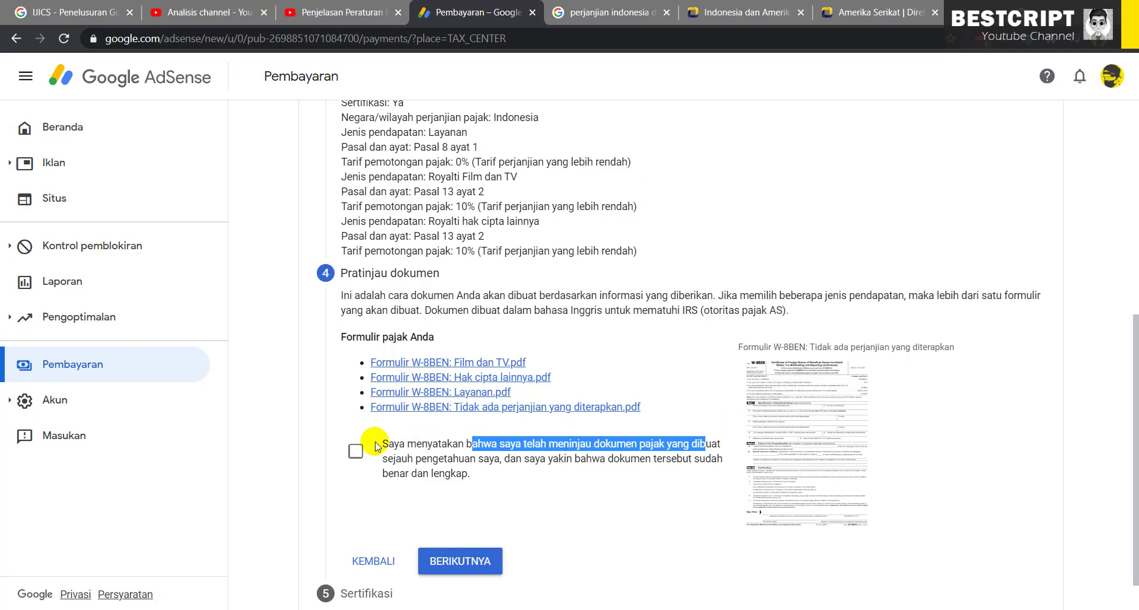
click(356, 451)
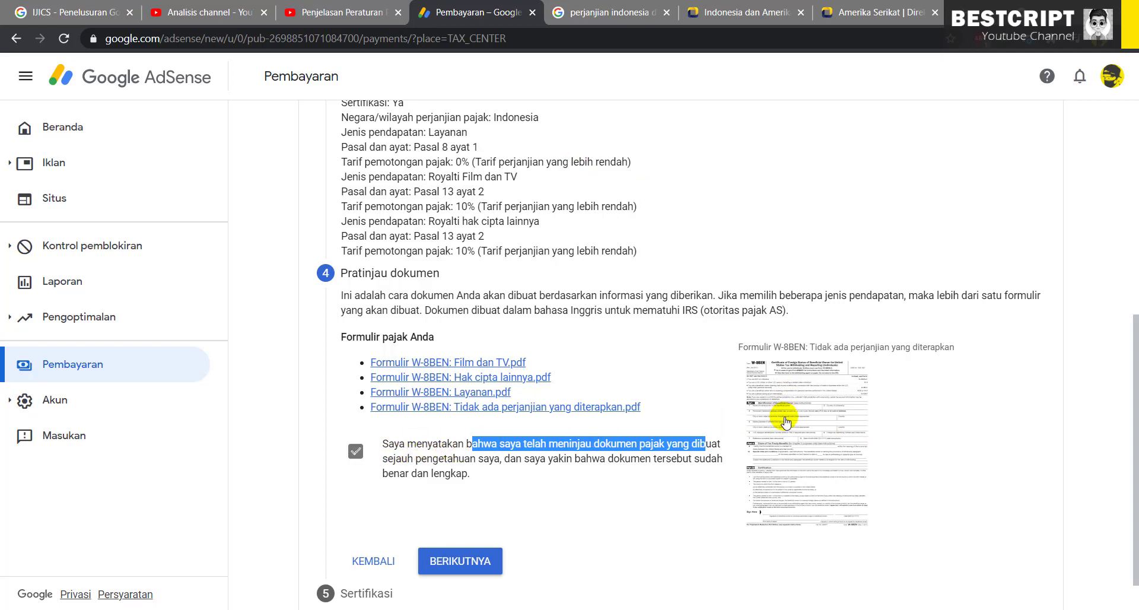
View the W-8BEN preview image in a new tab, then return to Pembayaran
click(784, 418)
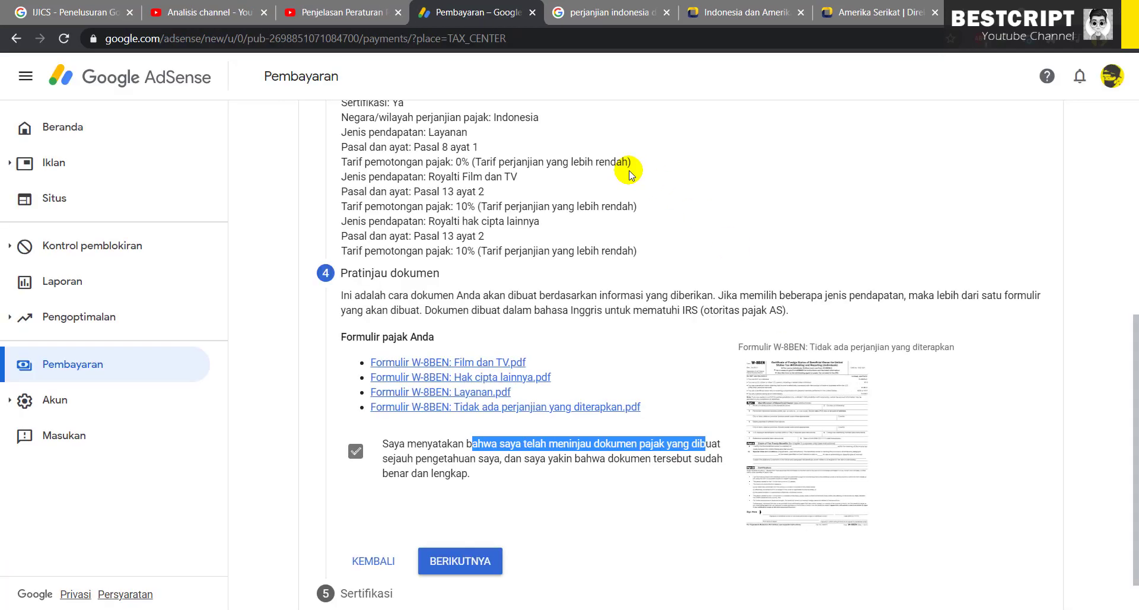
scroll(776, 460, down, 1)
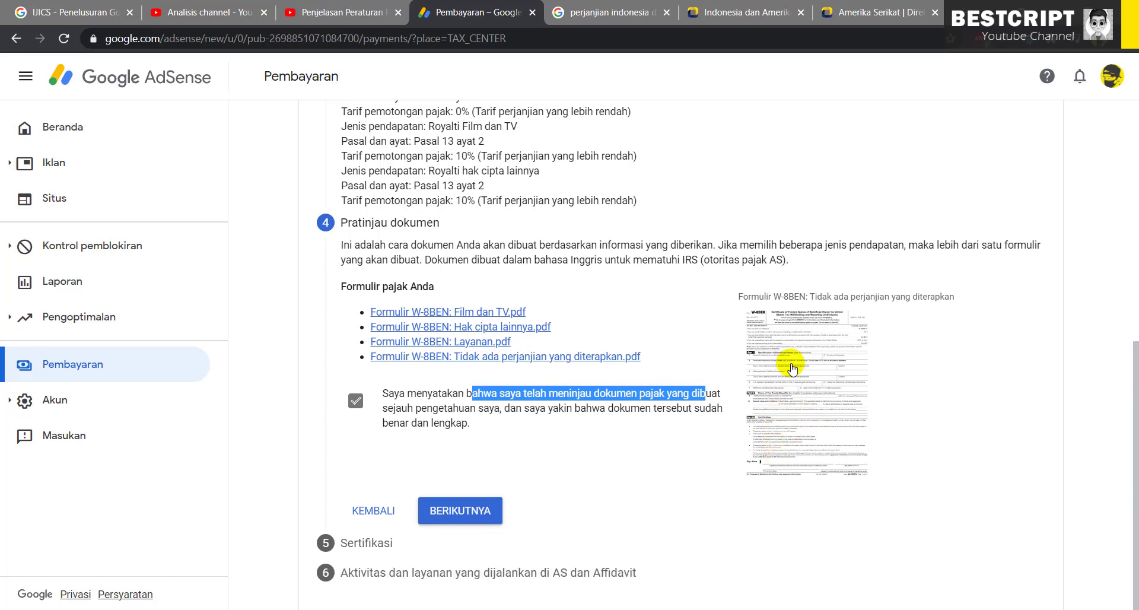
right_click(791, 362)
click(813, 376)
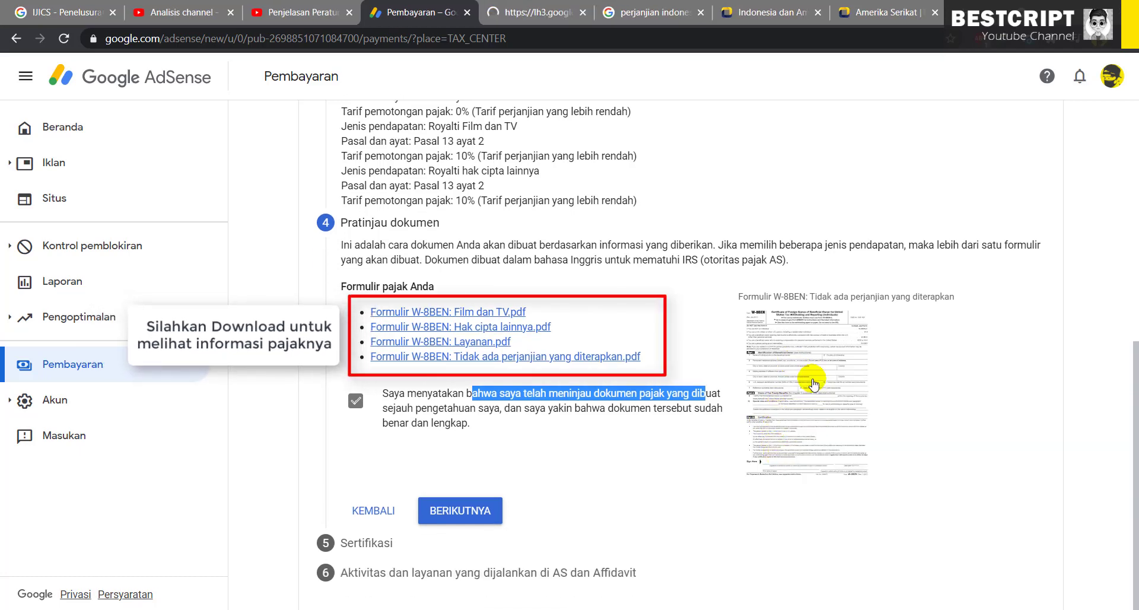
click(514, 15)
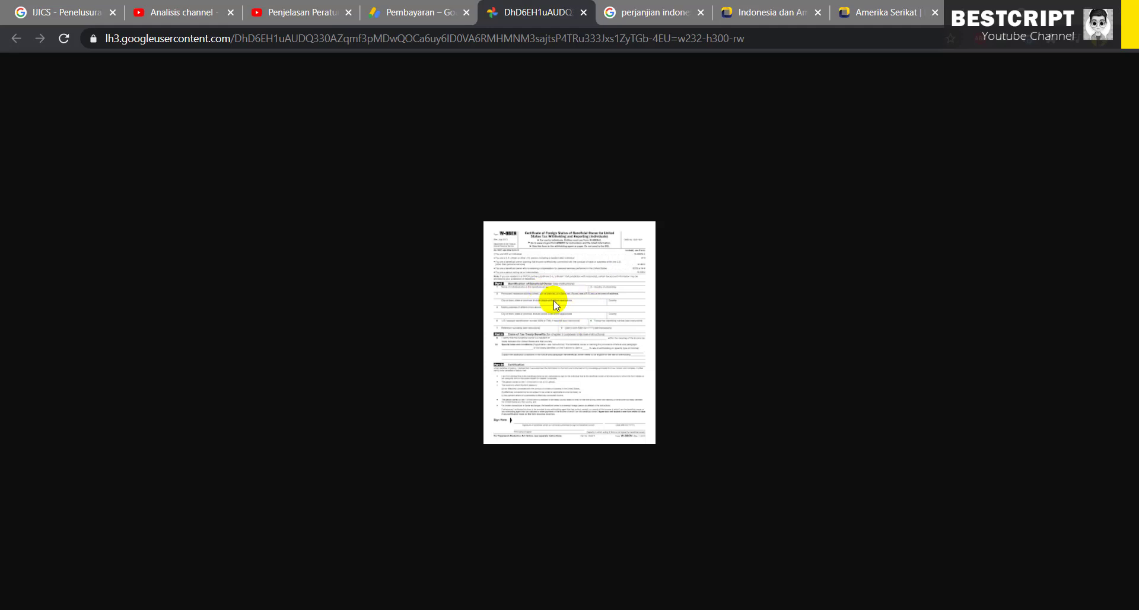
click(407, 8)
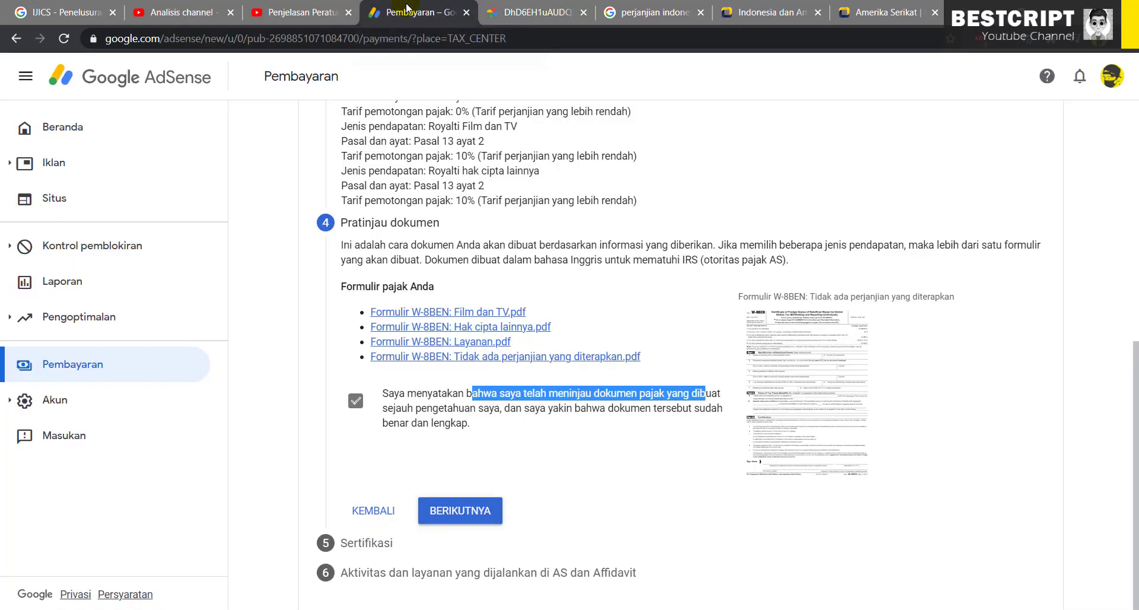
Sign as 'Ya, saya adalah orang yang tercantum' and advance to step 6
click(460, 510)
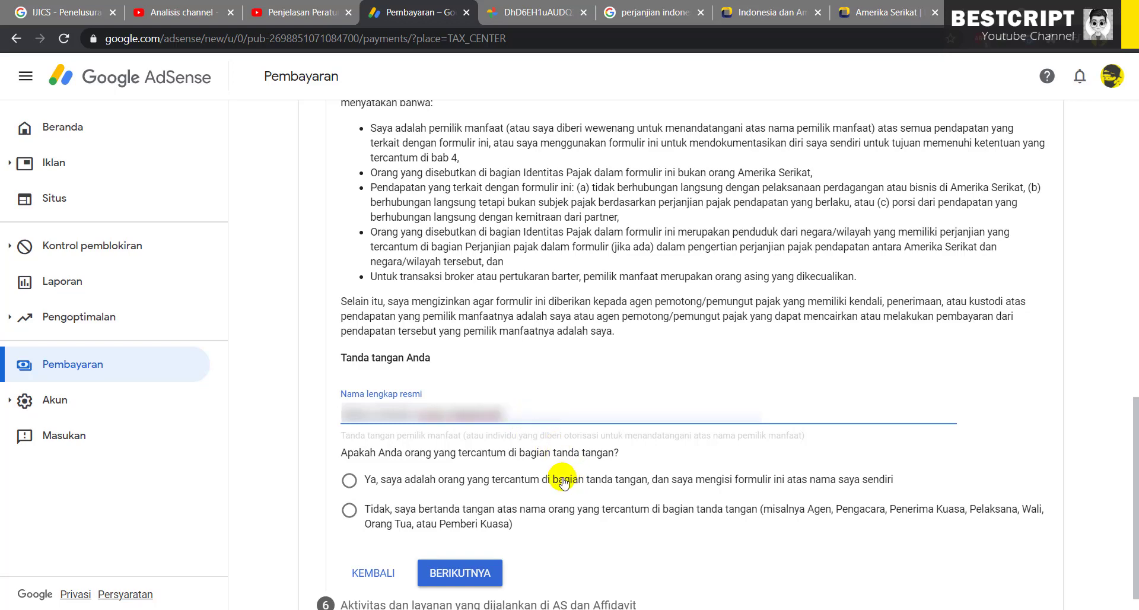
scroll(385, 468, down, 1)
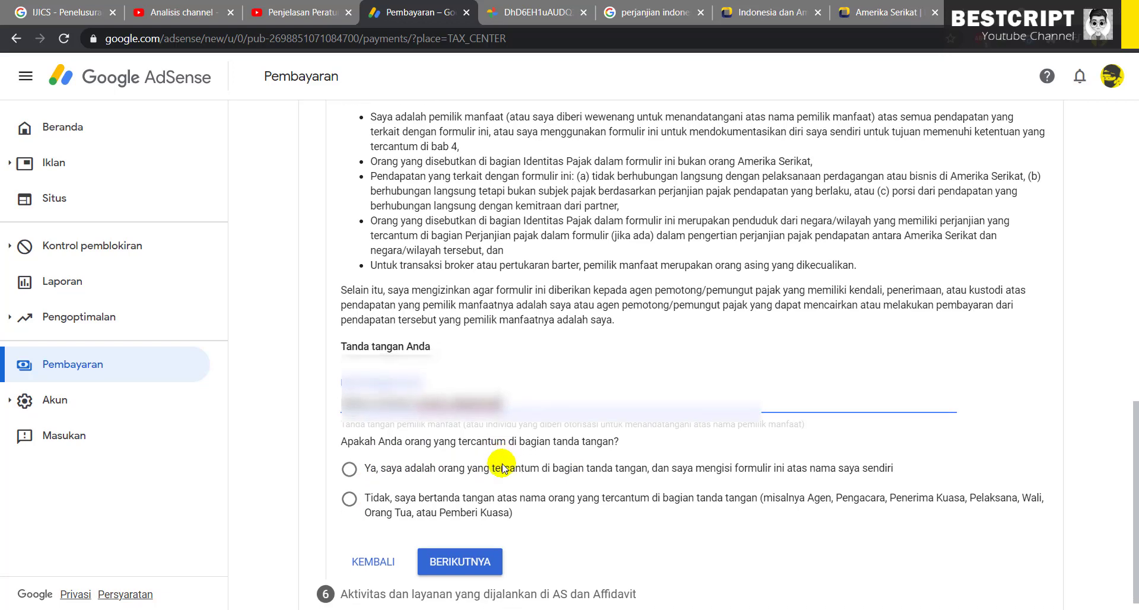
click(363, 450)
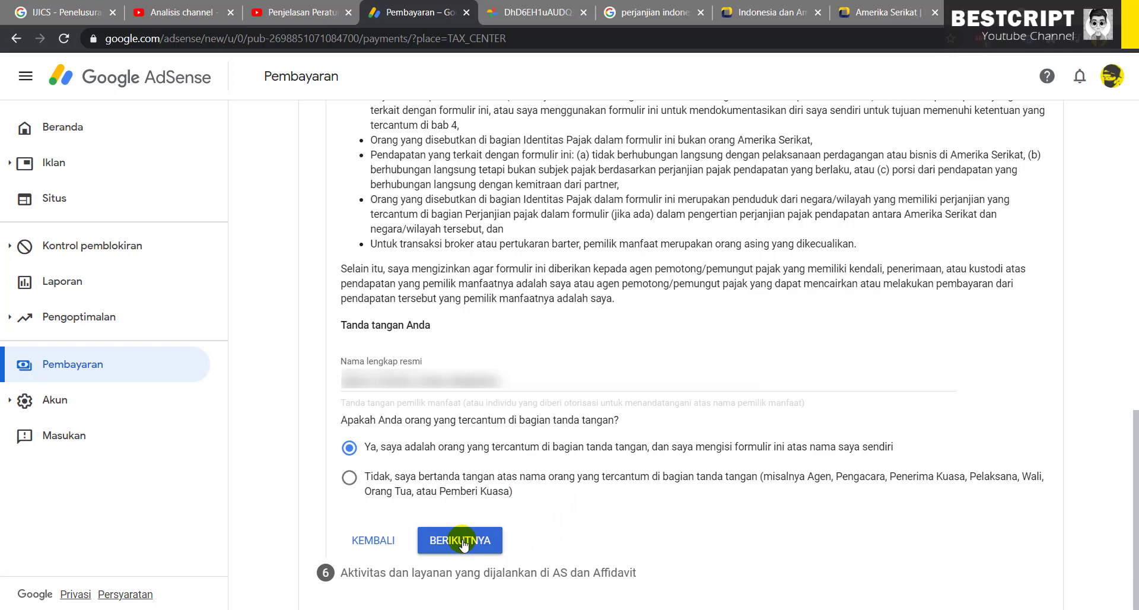
drag(415, 447, 832, 451)
click(832, 451)
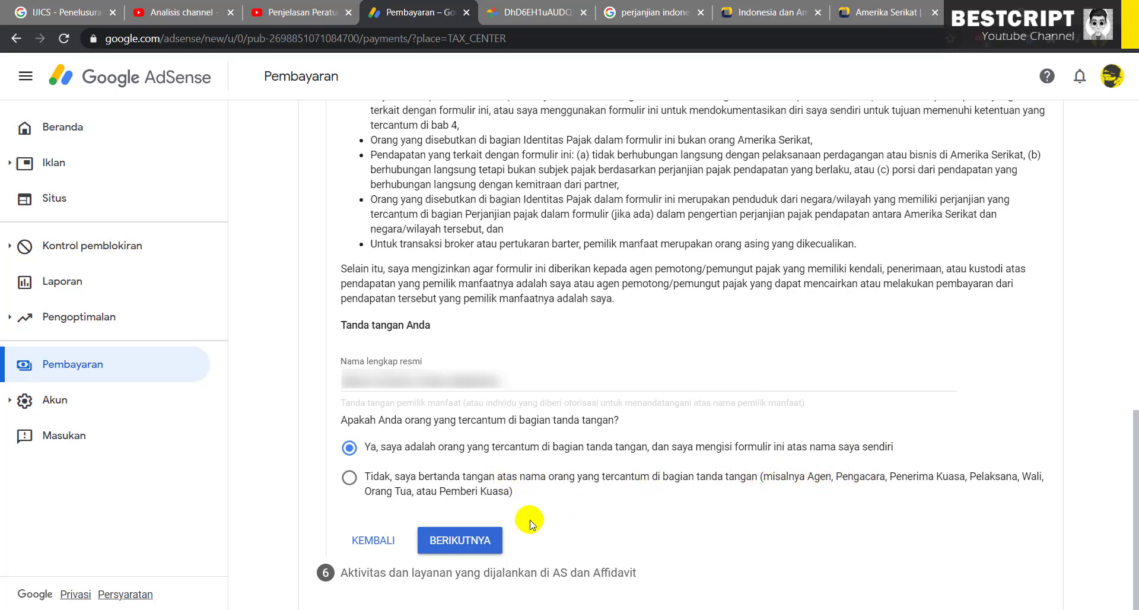
click(446, 547)
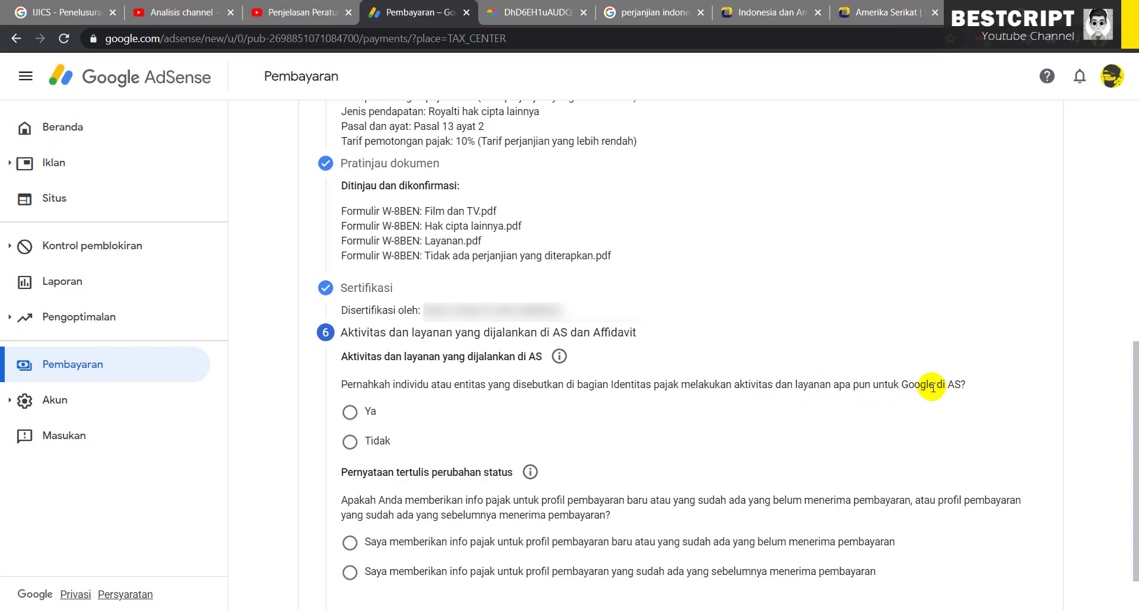
Answer Tidak to US activities and declare services are performed outside the US
click(350, 442)
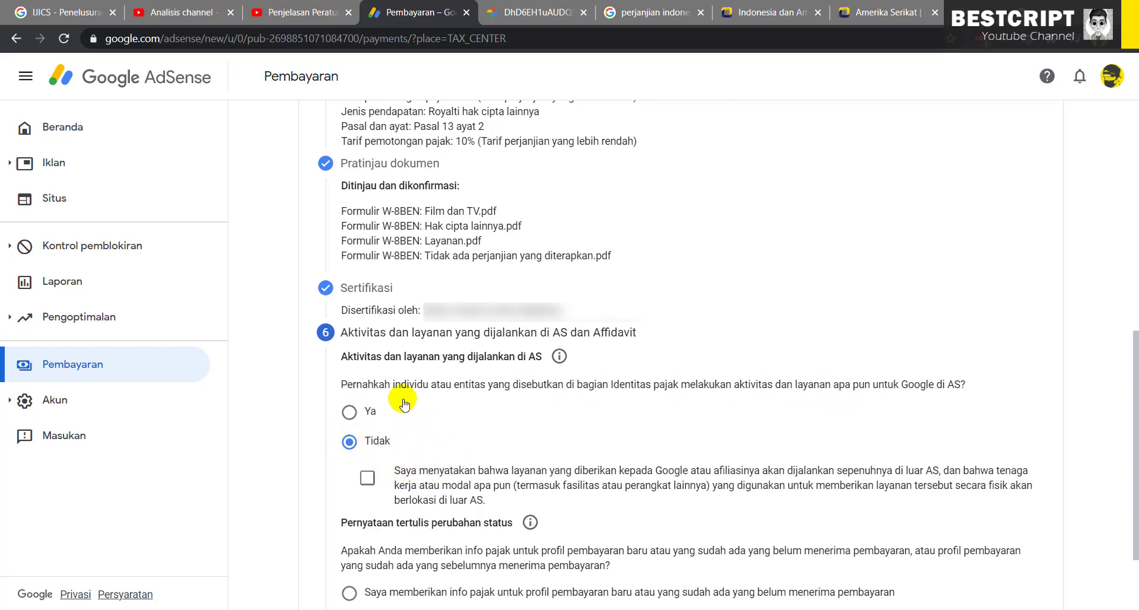
drag(428, 385, 704, 386)
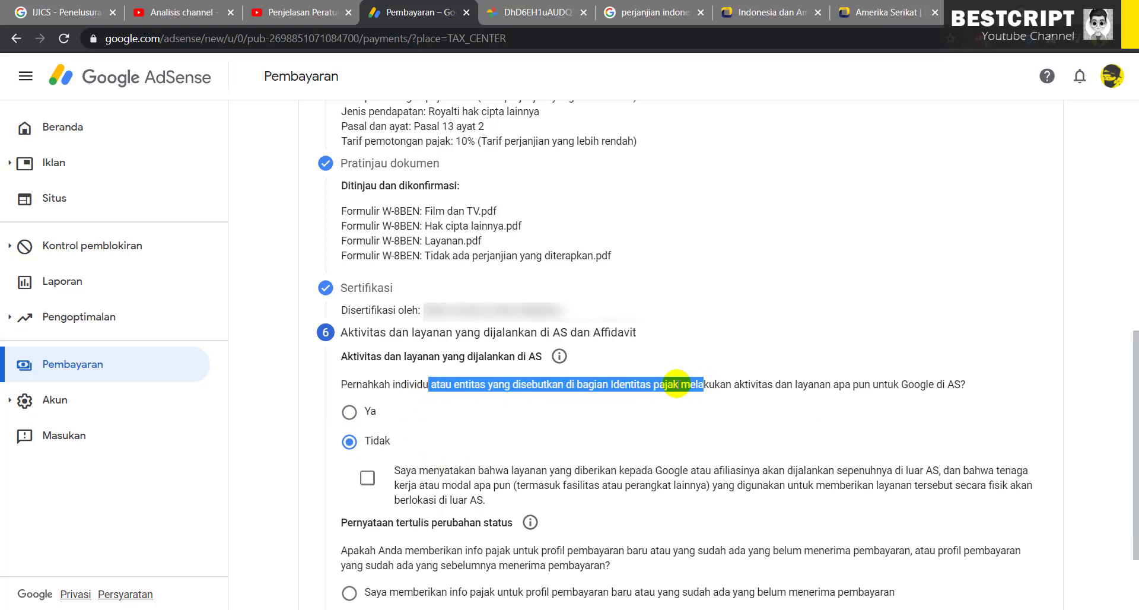
click(559, 357)
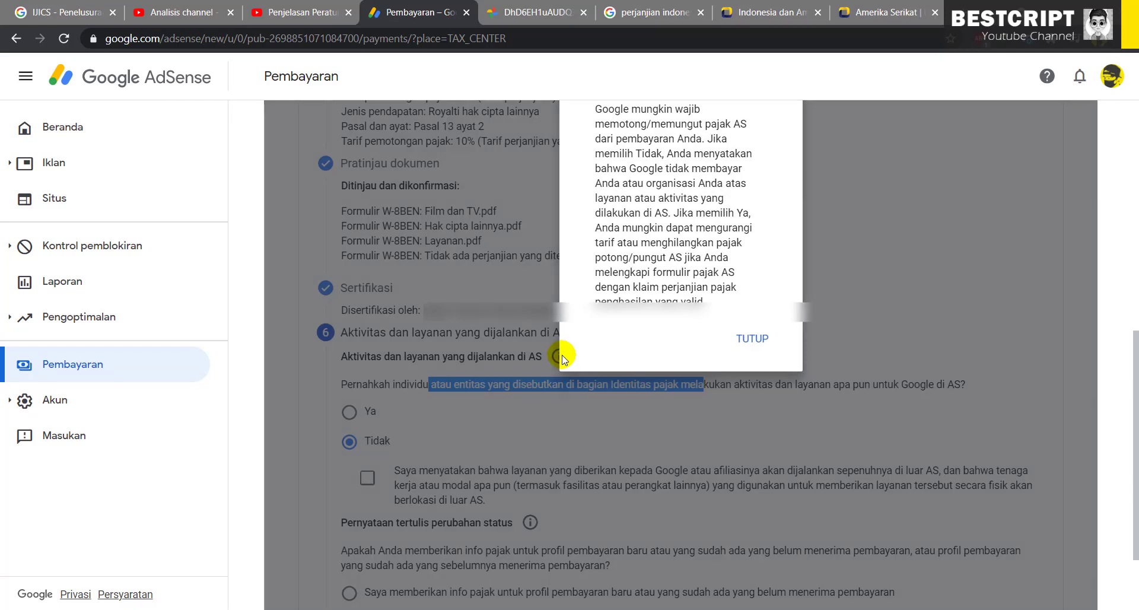
scroll(614, 161, up, 2)
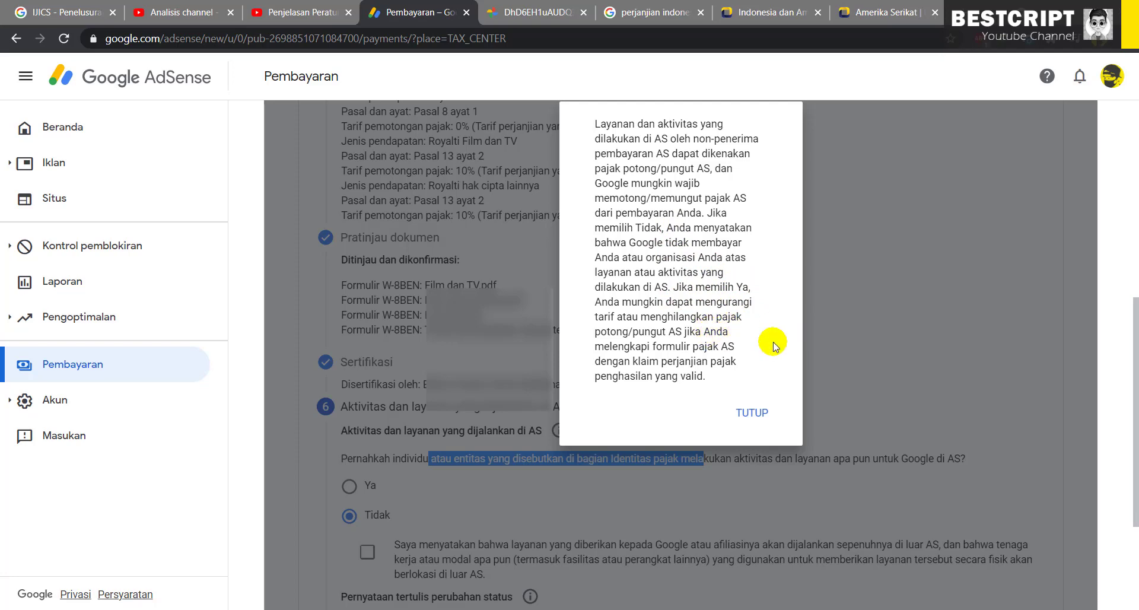
click(749, 414)
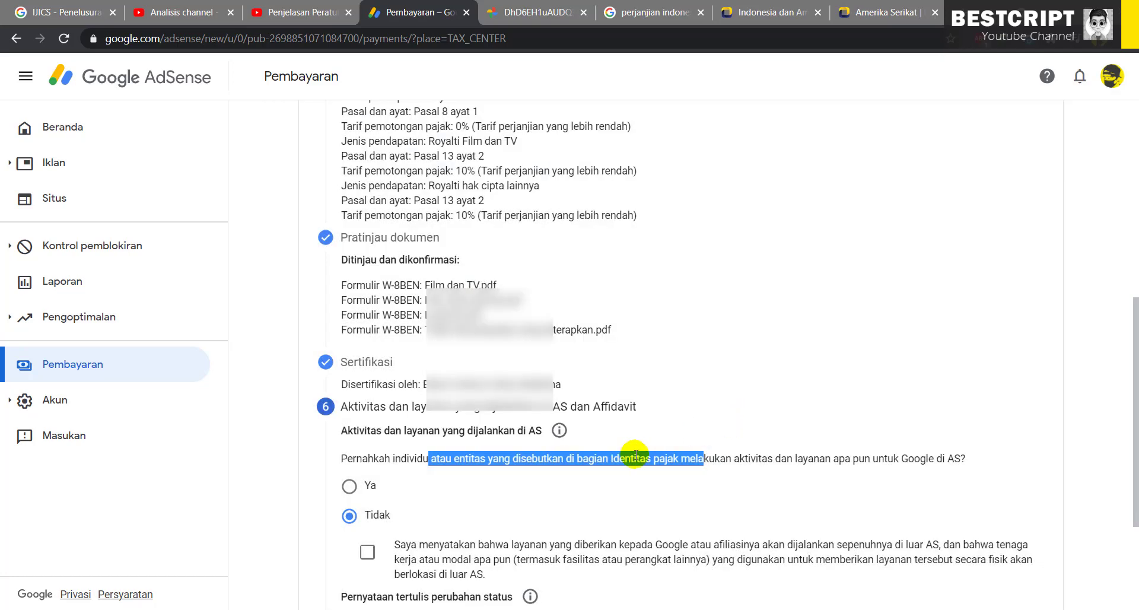
scroll(632, 449, down, 2)
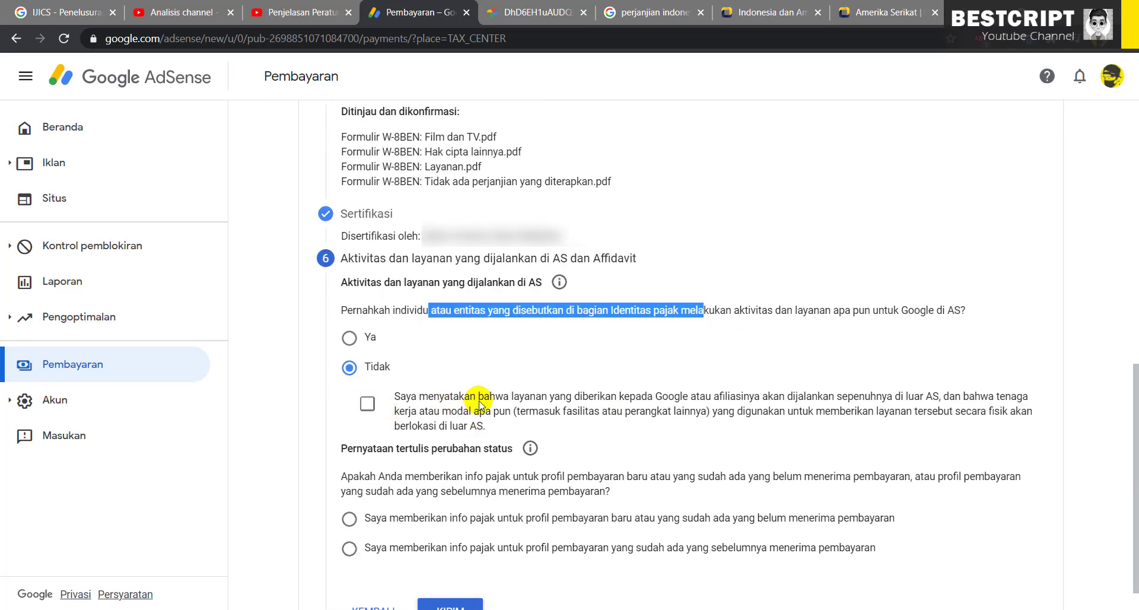
drag(565, 397, 869, 398)
click(367, 404)
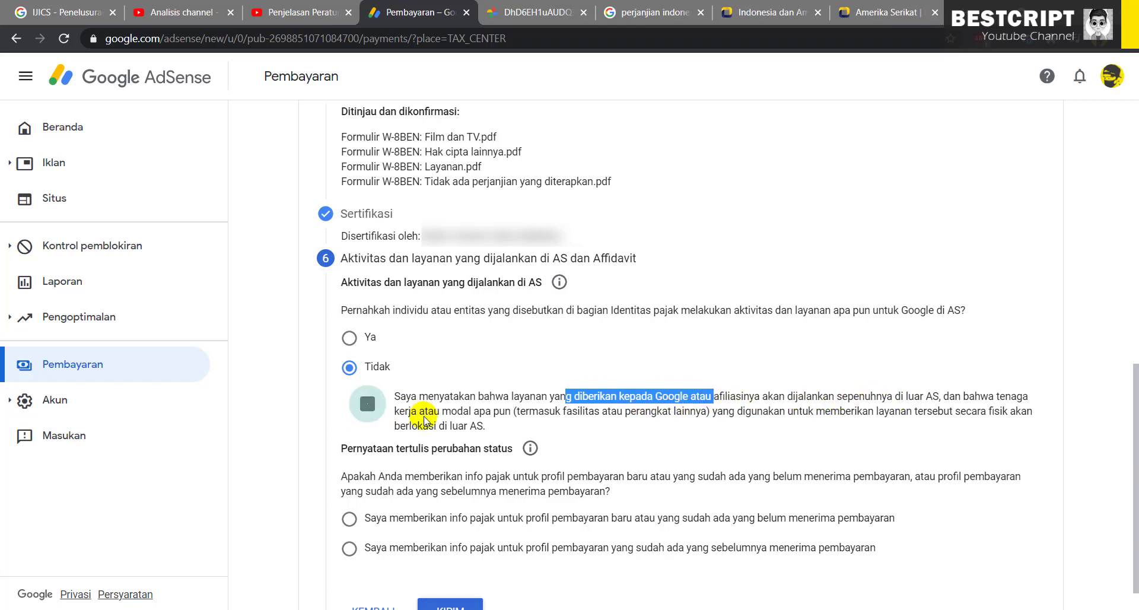
Review the status-change question, comparing the new-profile and previously paid profile answers
scroll(541, 419, down, 1)
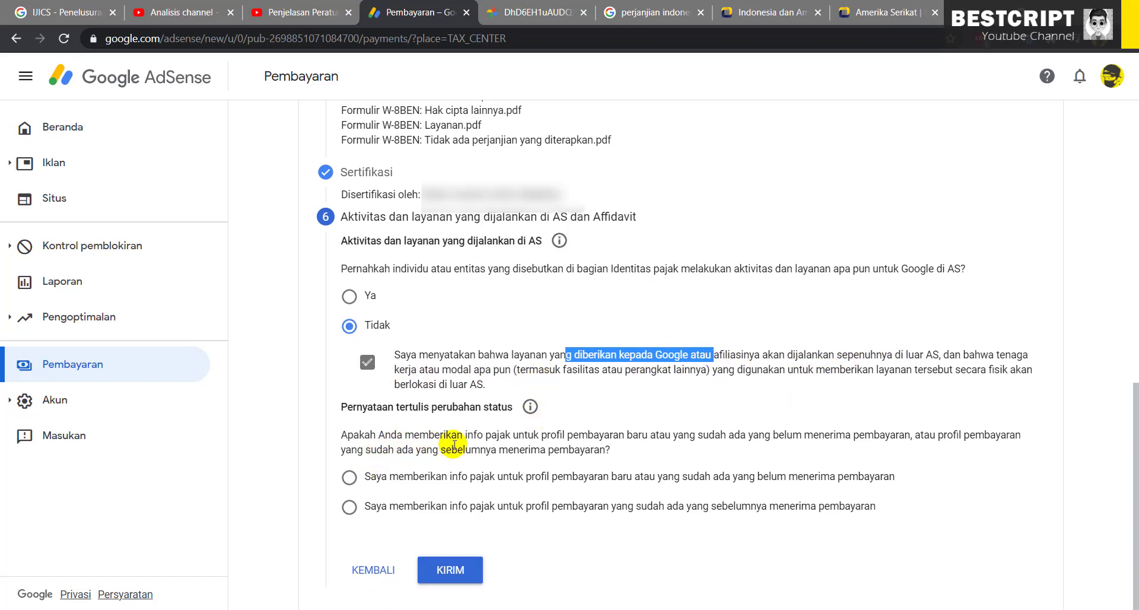
drag(514, 438, 716, 438)
click(765, 444)
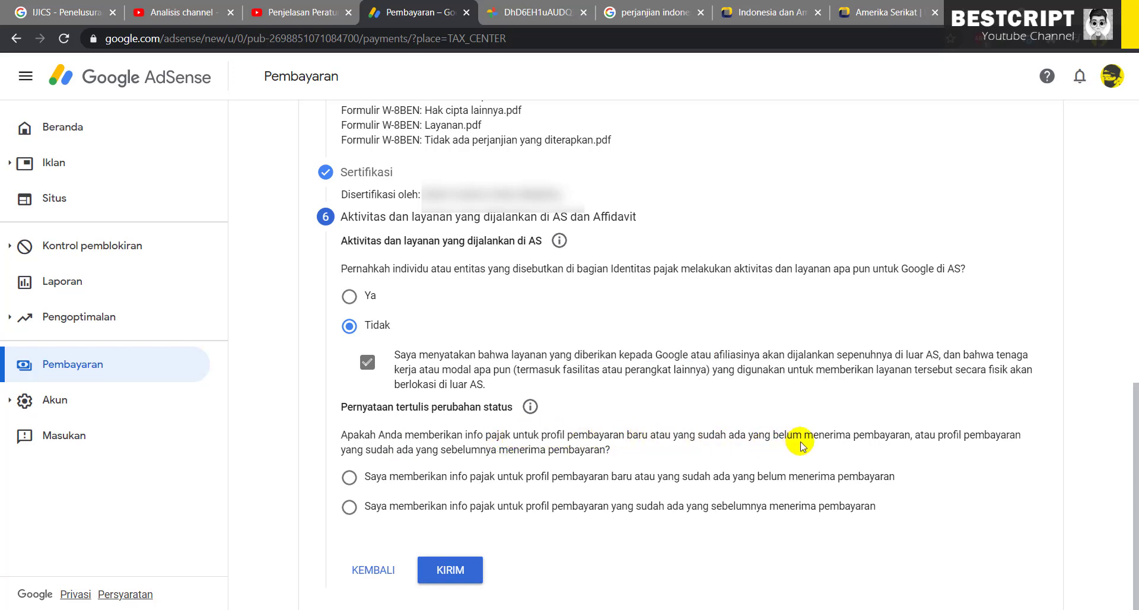
drag(800, 442, 838, 436)
click(381, 454)
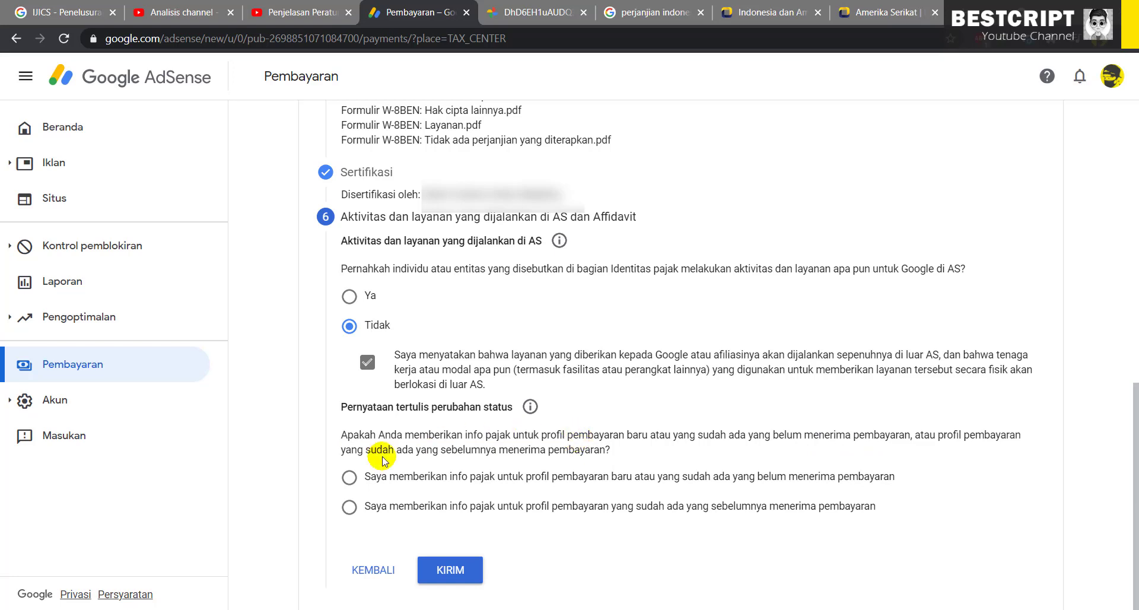
click(350, 505)
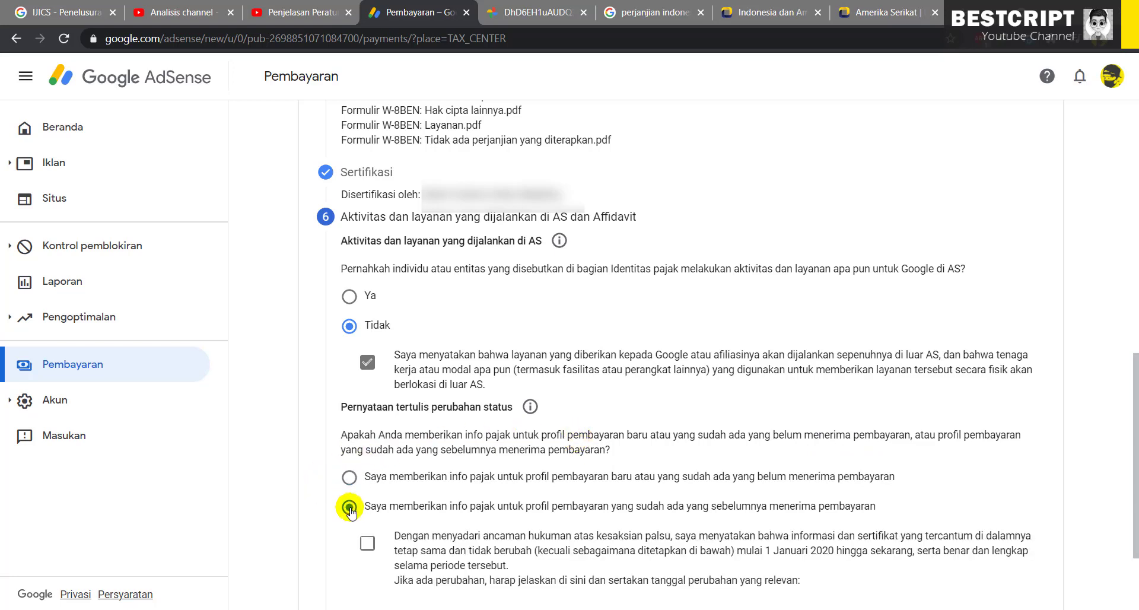
click(350, 478)
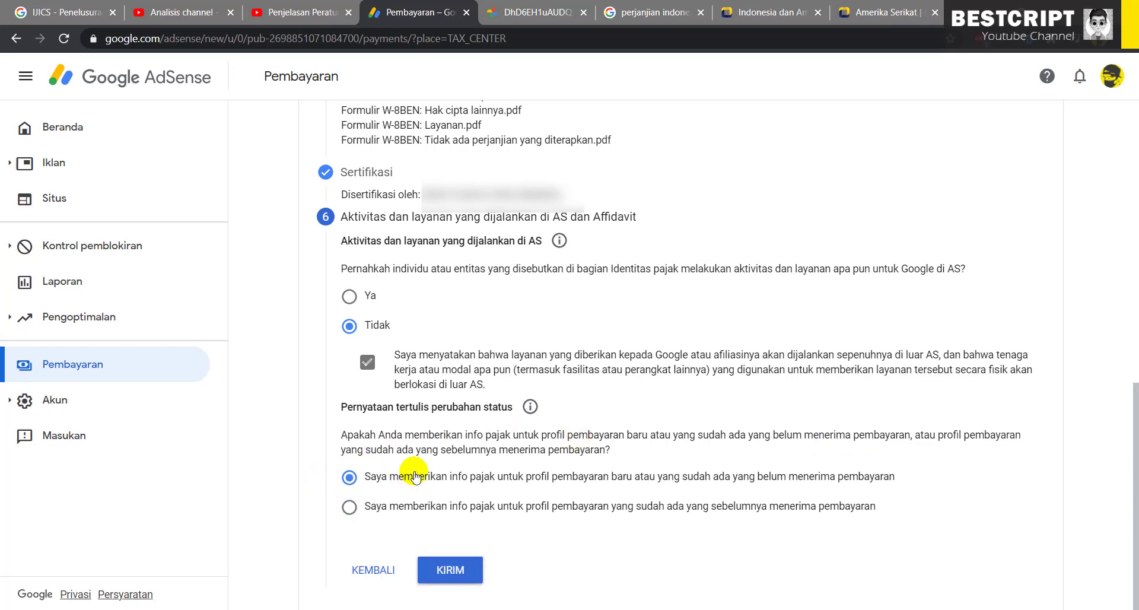
drag(457, 476, 849, 476)
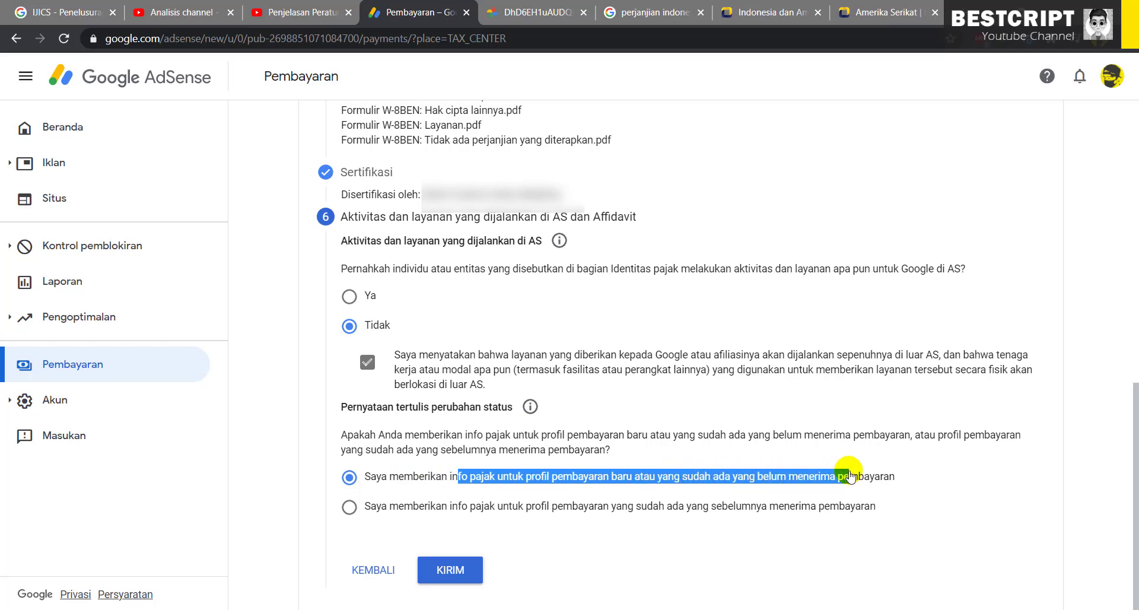
click(872, 475)
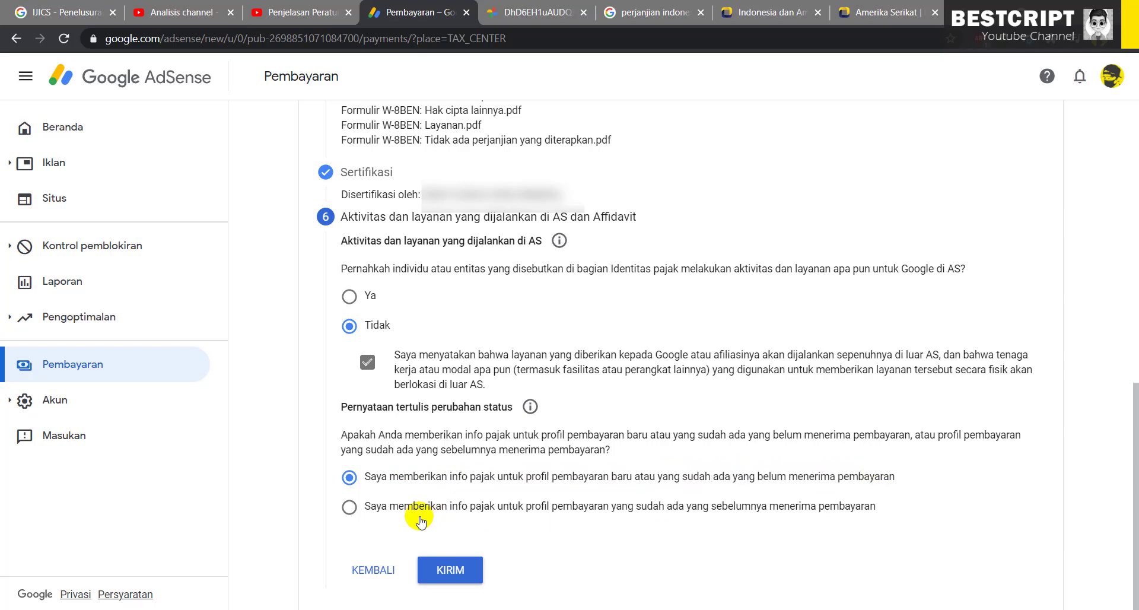
Settle on the new or unpaid payment profile answer and submit the W-8BEN with KIRIM
click(348, 507)
scroll(415, 546, down, 2)
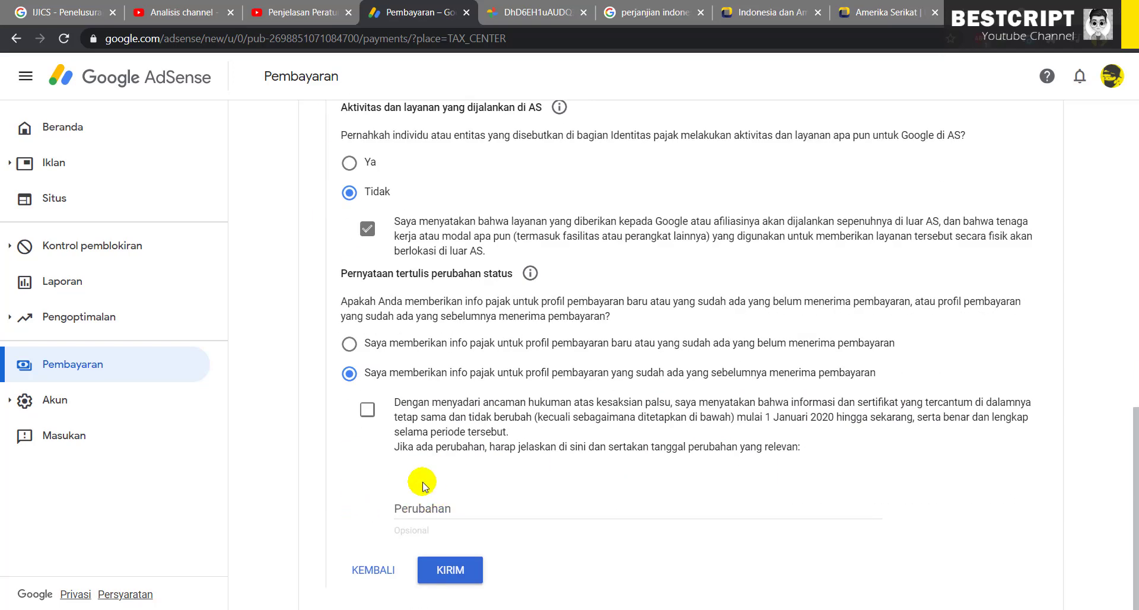
click(366, 412)
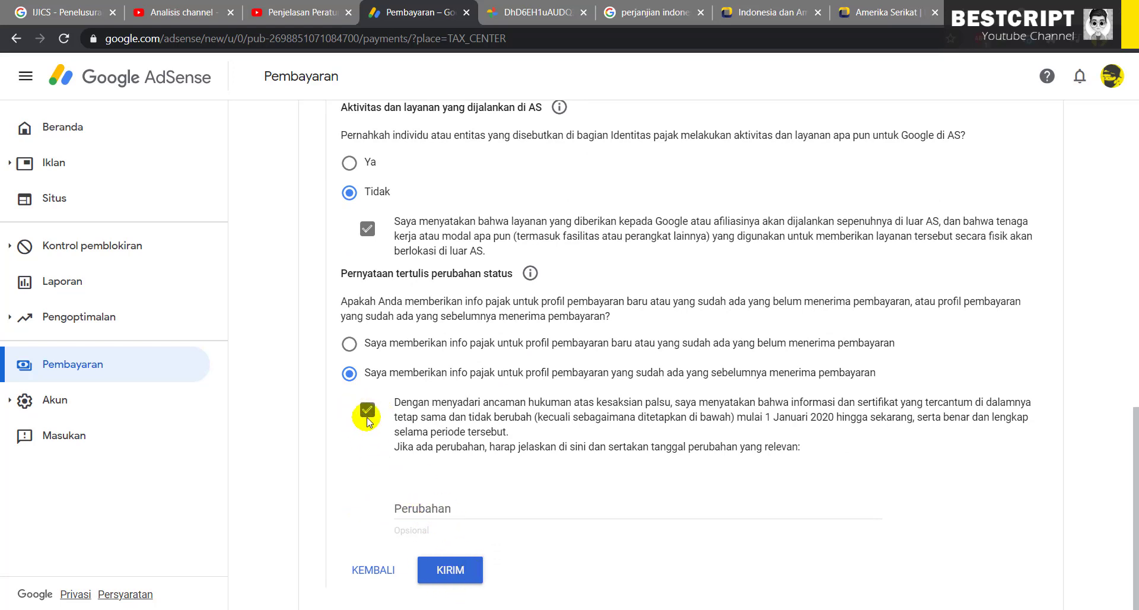
click(367, 409)
click(349, 343)
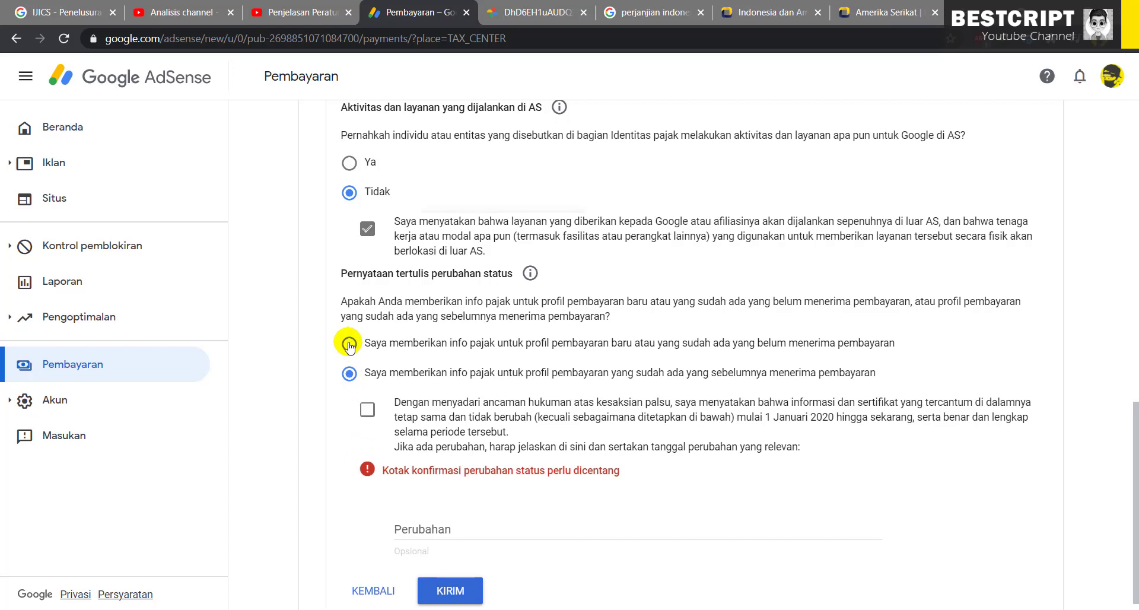
drag(430, 477, 891, 489)
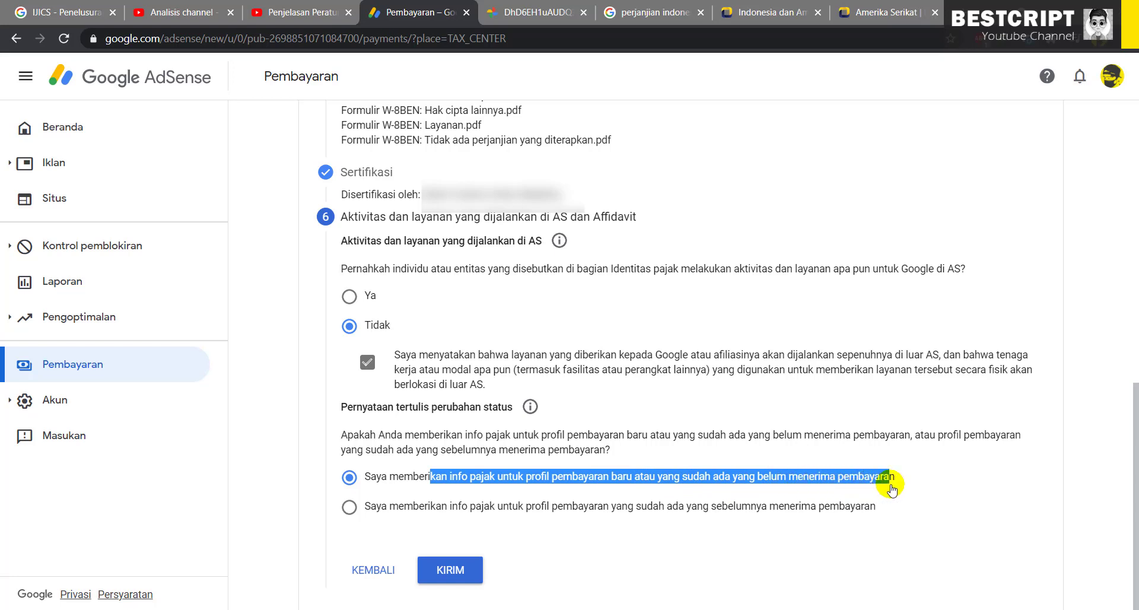
click(892, 489)
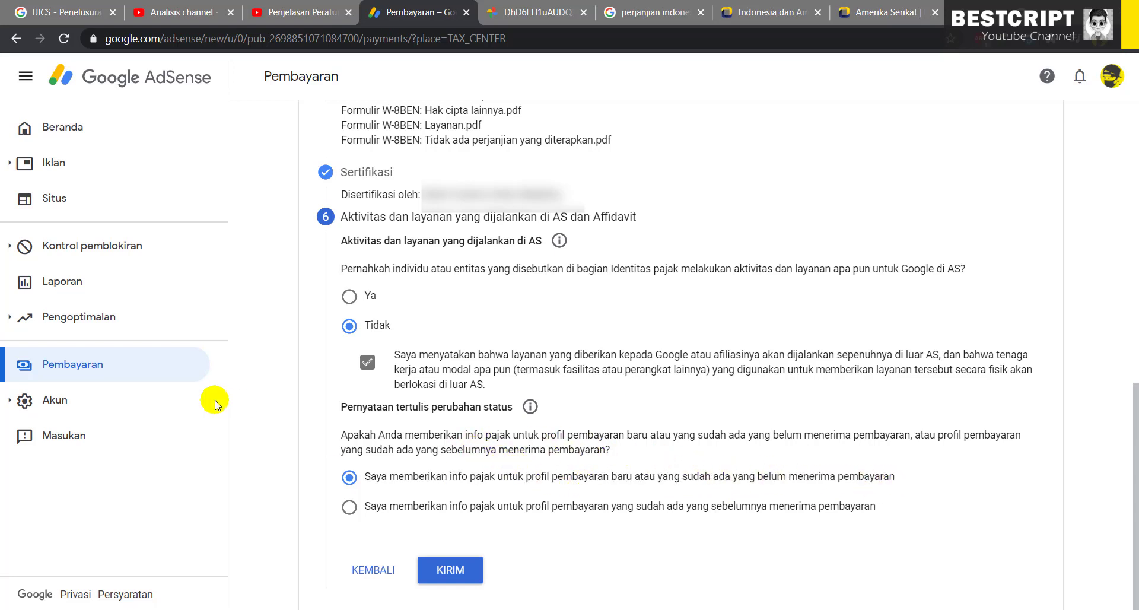
click(450, 571)
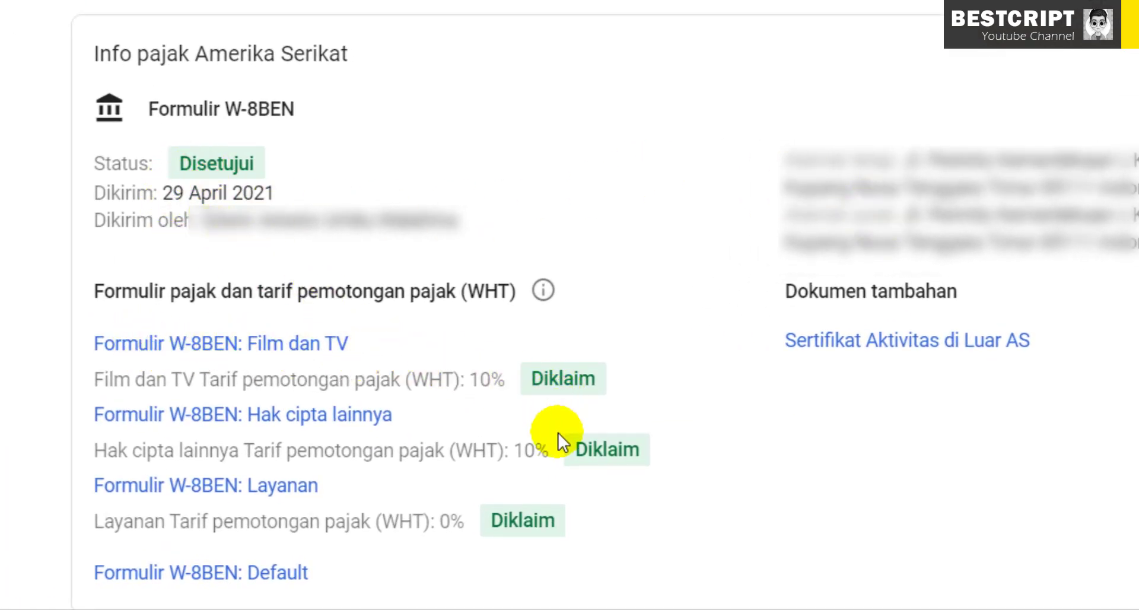
Check the Disetujui status and view the Sertifikat Aktivitas di Luar AS certificate
double_click(193, 159)
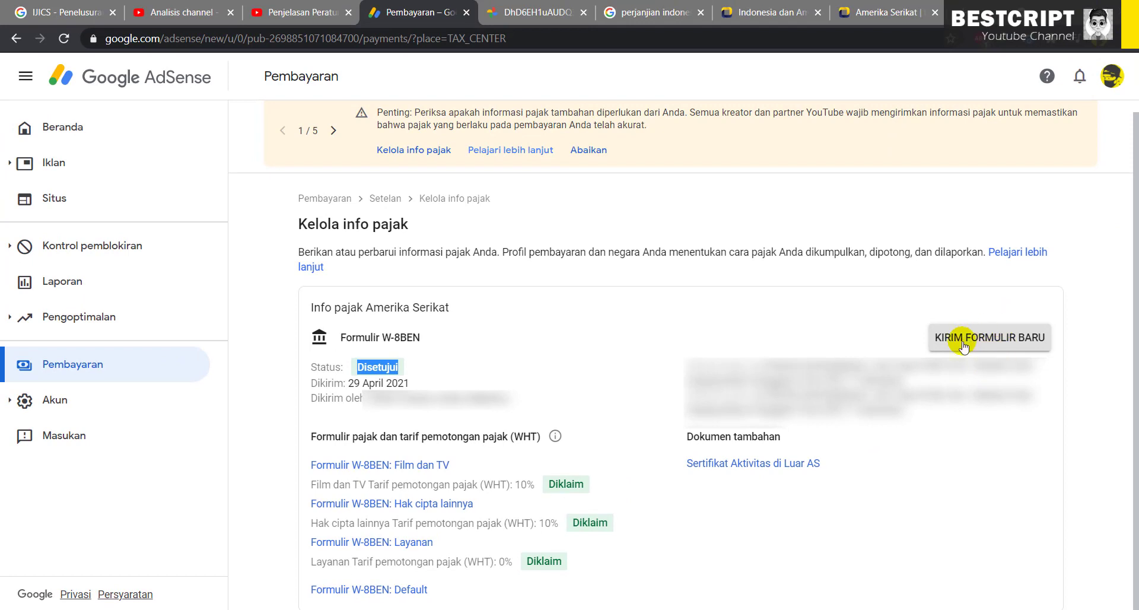
click(736, 467)
click(522, 12)
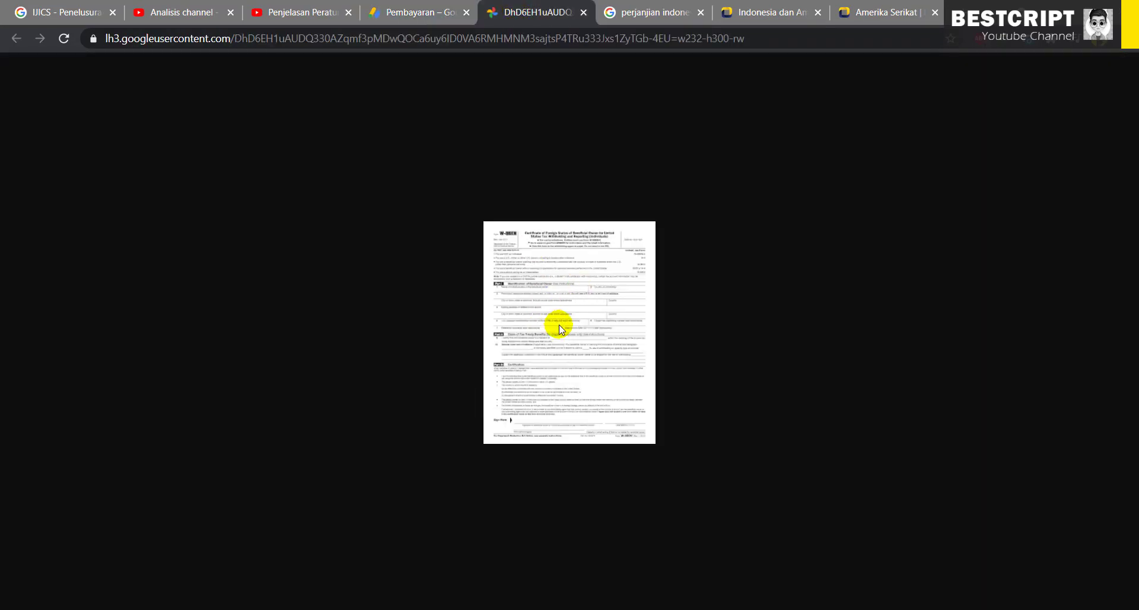
click(405, 12)
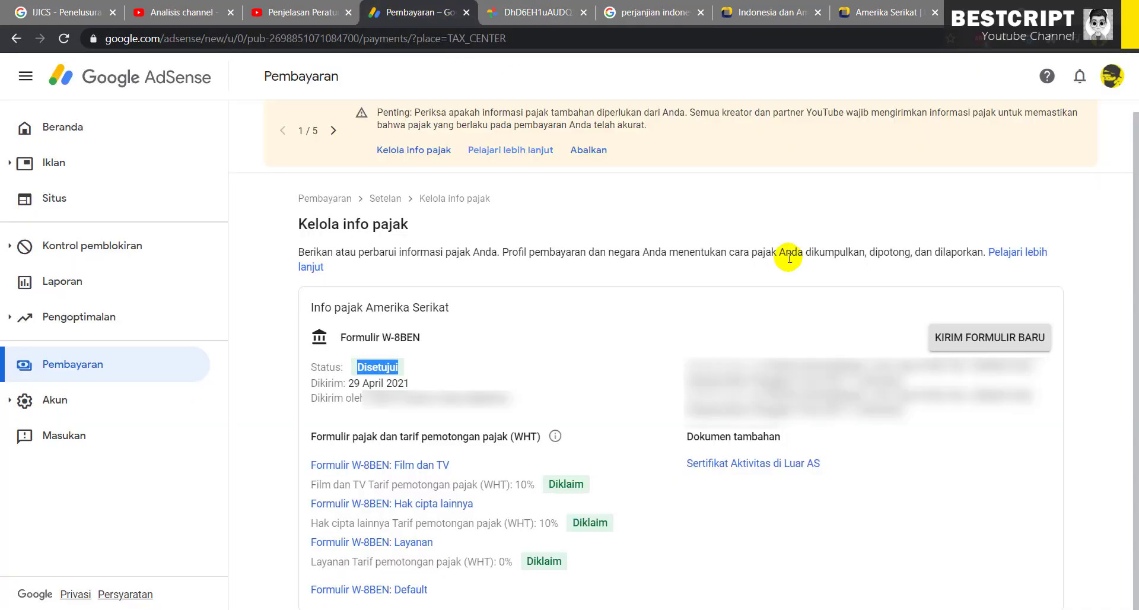
Start a new form with KIRIM FORMULIR BARU, then cancel it with BATAL
click(981, 340)
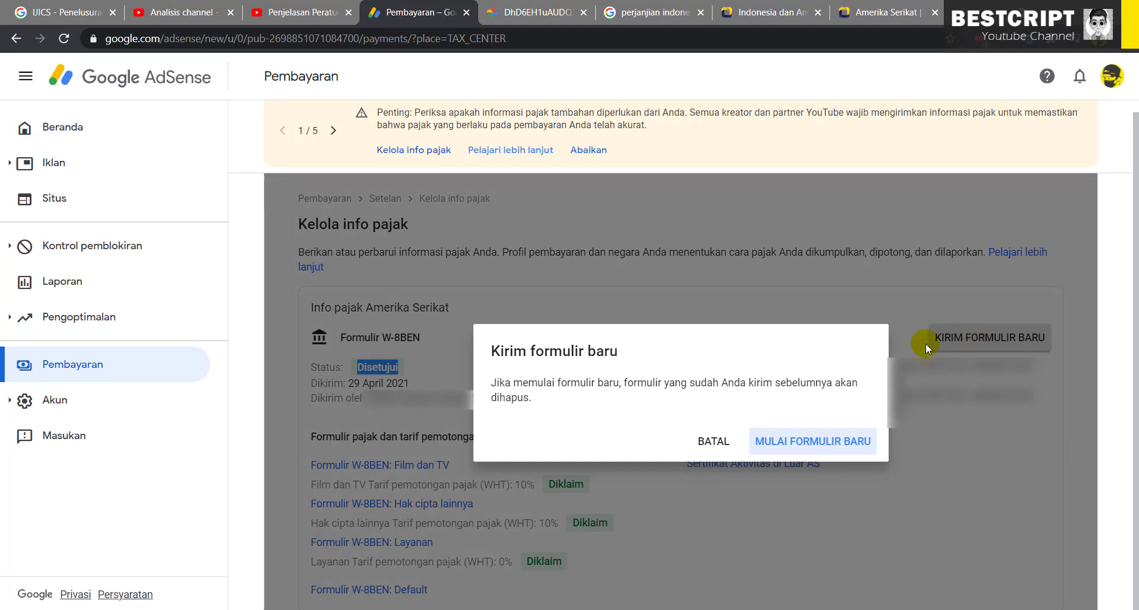
click(715, 442)
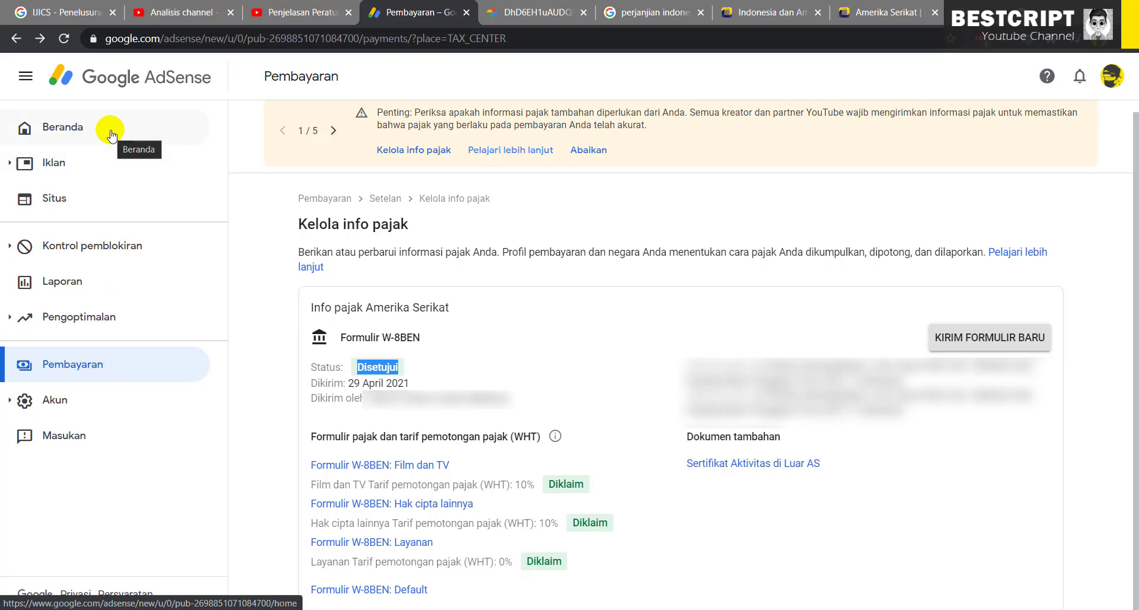
click(521, 360)
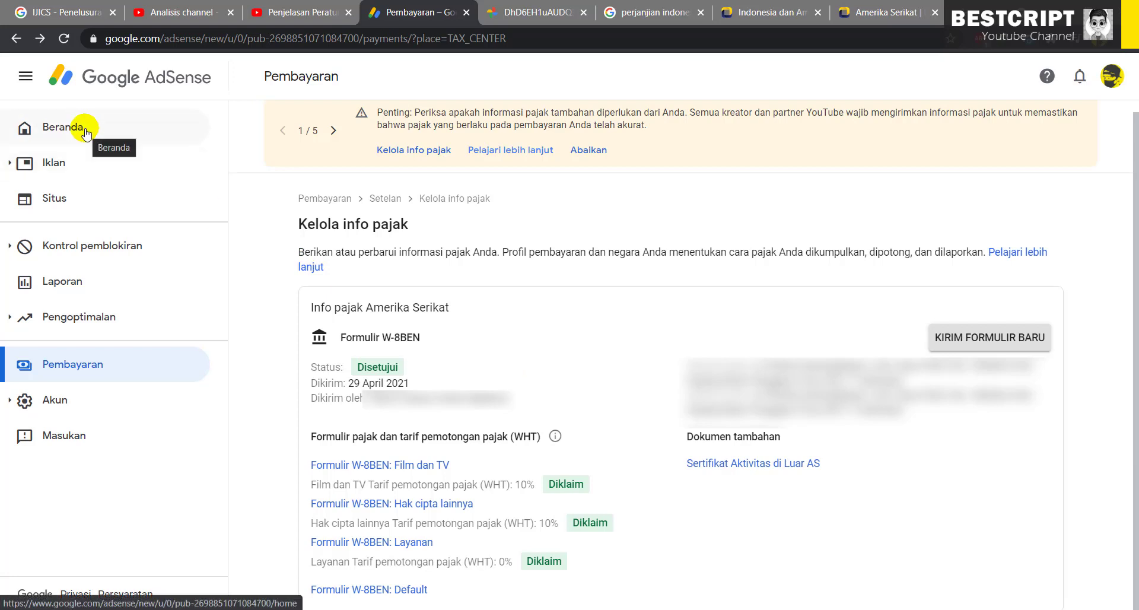
Highlight the 10% film, 10% copyright and 0% services rates, then open Pelajari lebih lanjut
double_click(522, 485)
double_click(548, 522)
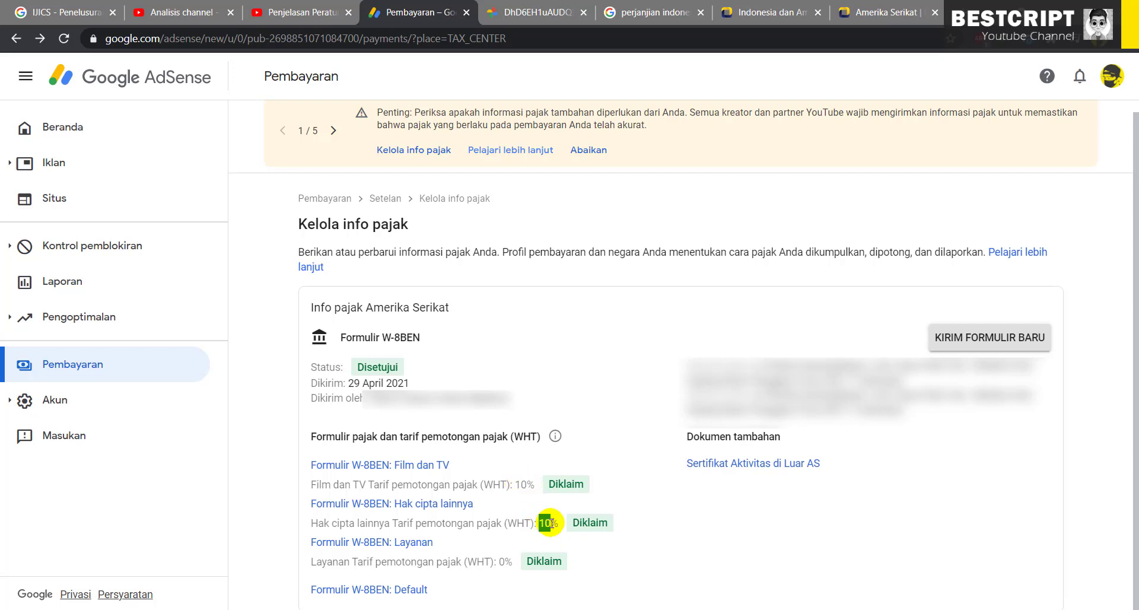
double_click(505, 561)
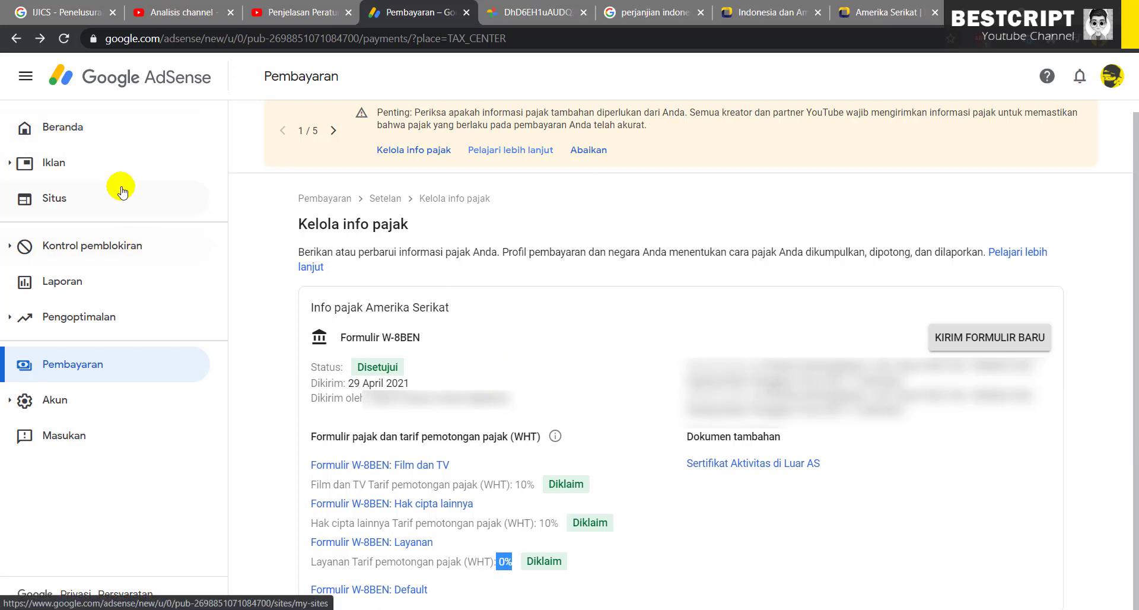
drag(360, 252, 882, 248)
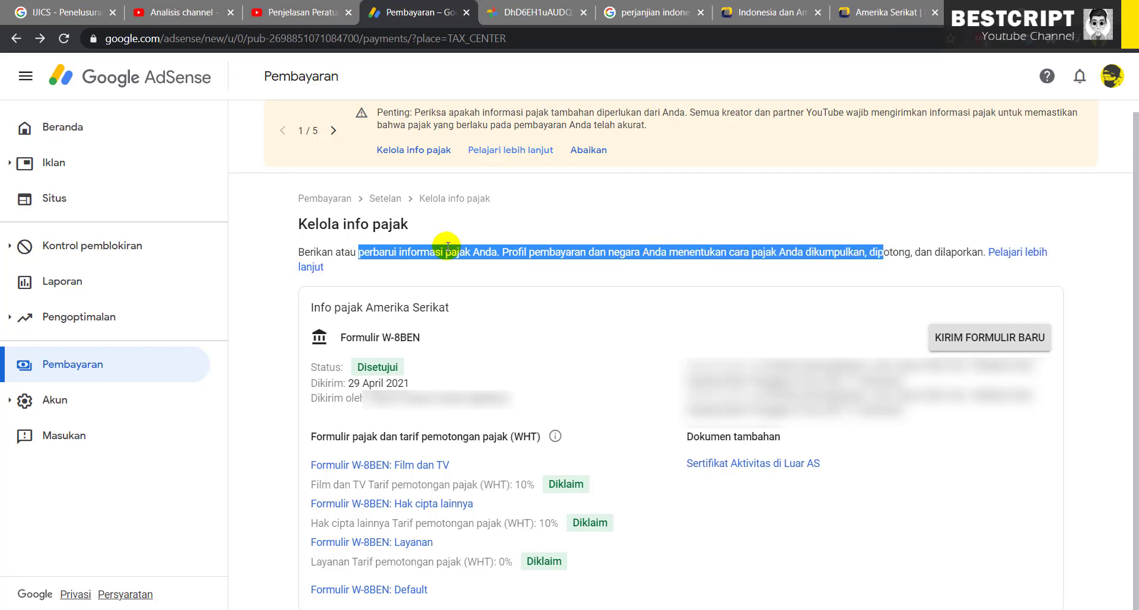
click(307, 266)
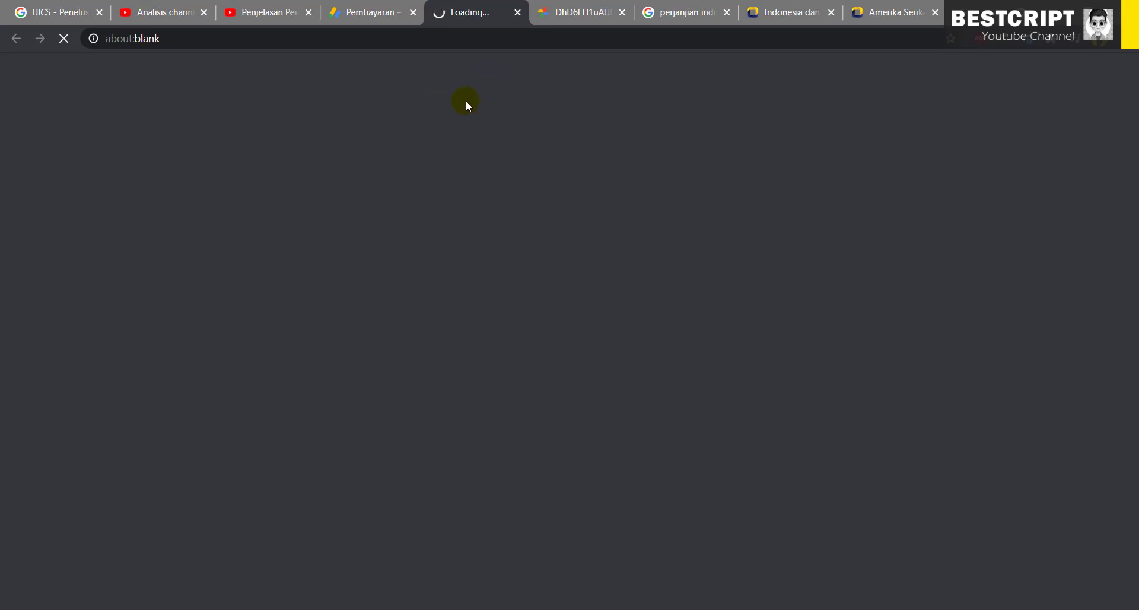
Expand the FAQs on why the tax form is required and what happens without it
scroll(395, 358, down, 6)
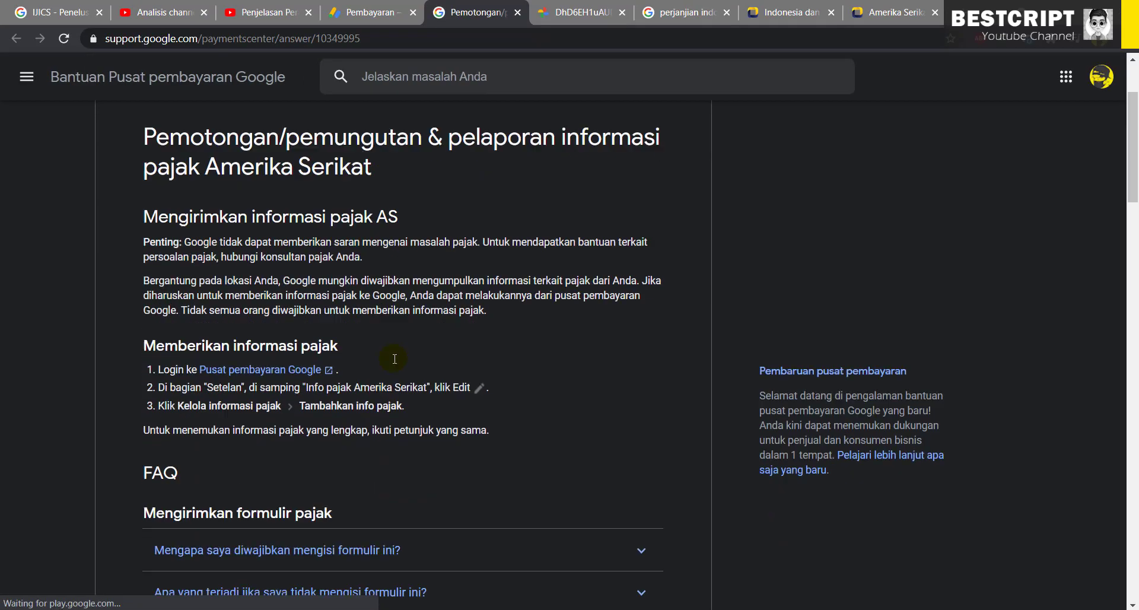
scroll(390, 243, up, 1)
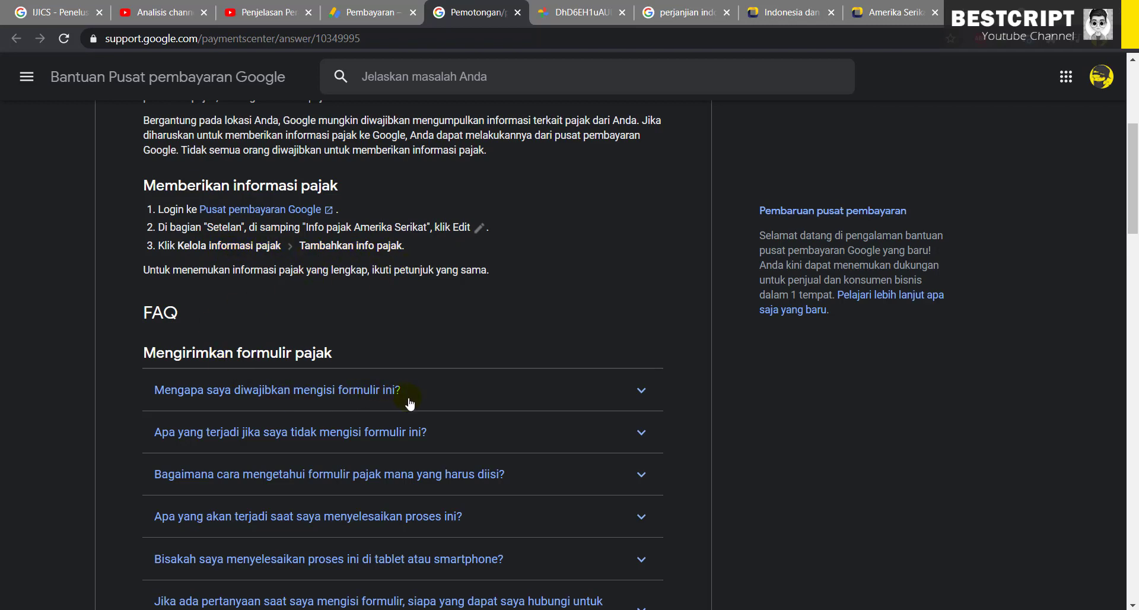
click(645, 402)
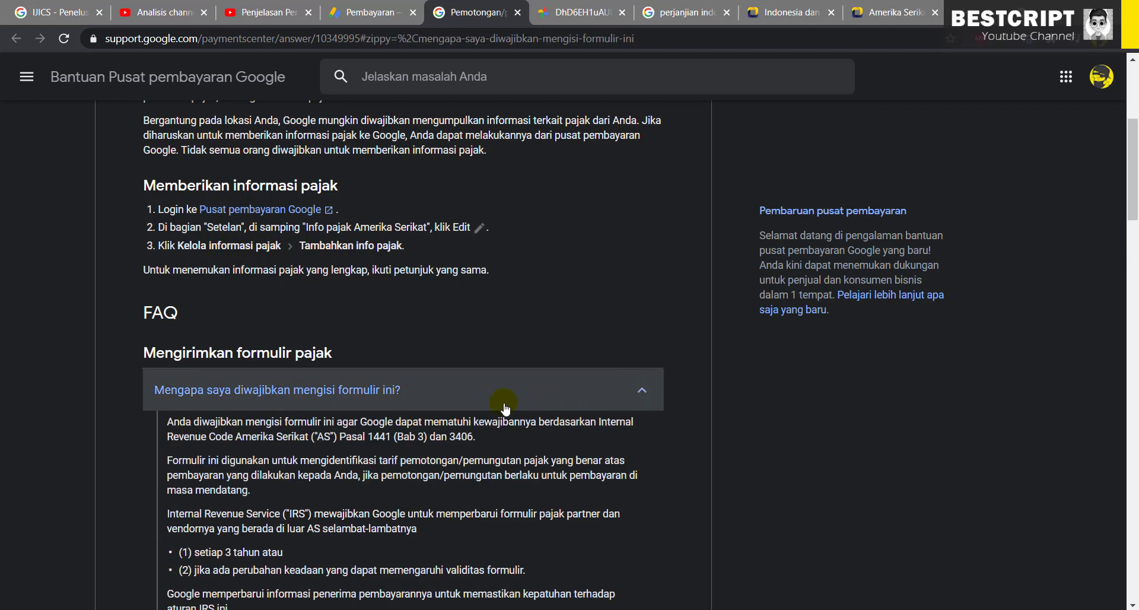
scroll(504, 404, down, 4)
click(641, 365)
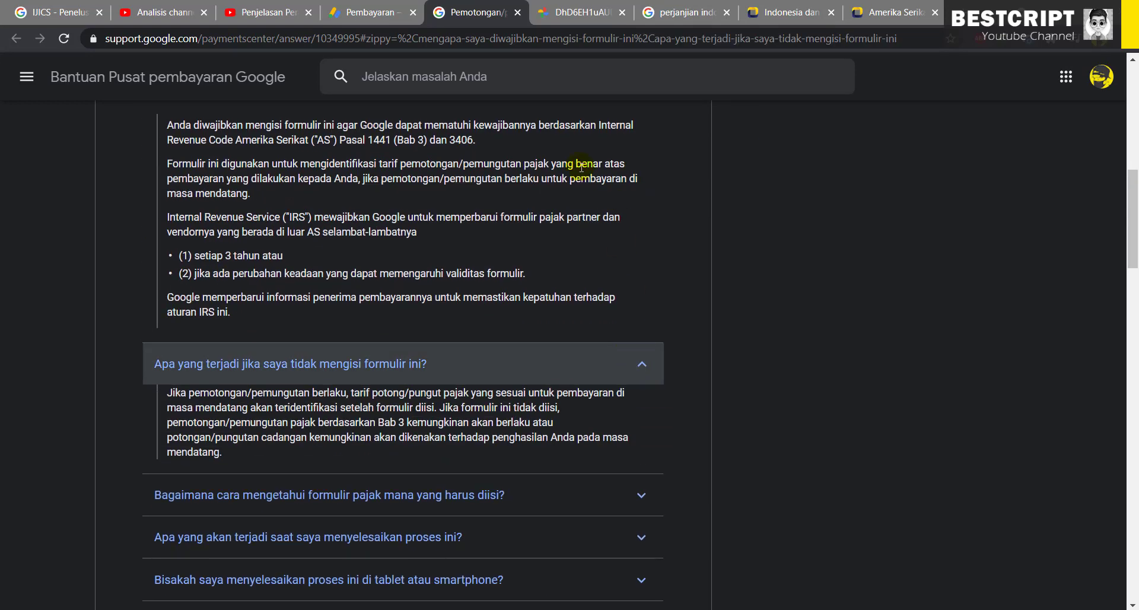
click(359, 13)
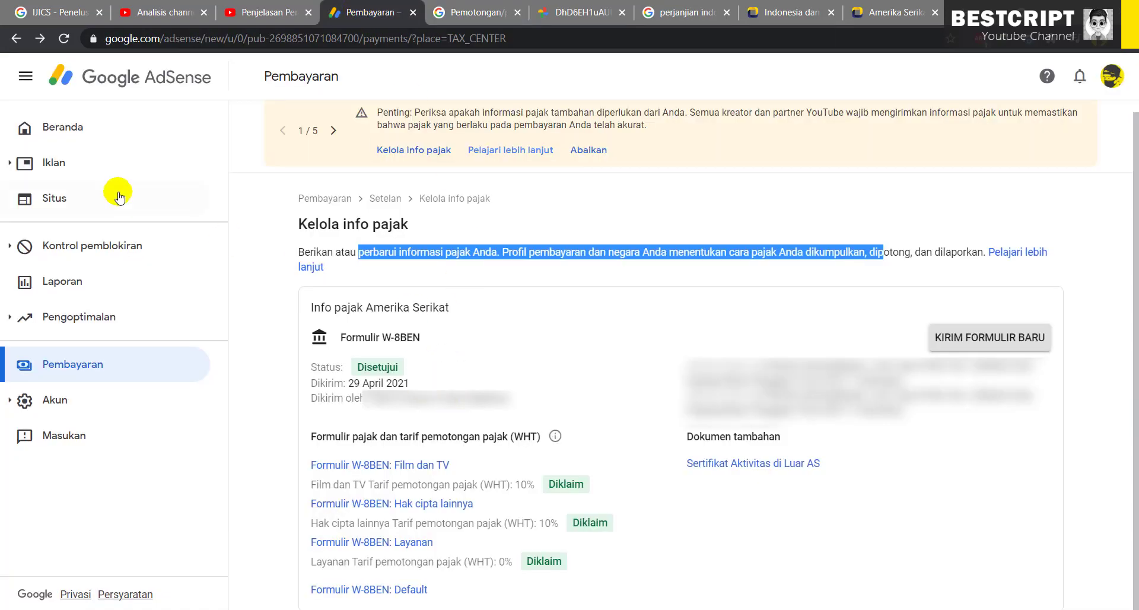
Go from the AdSense home page to Payments and check the Rp 100.000.000,00 payment threshold
click(37, 128)
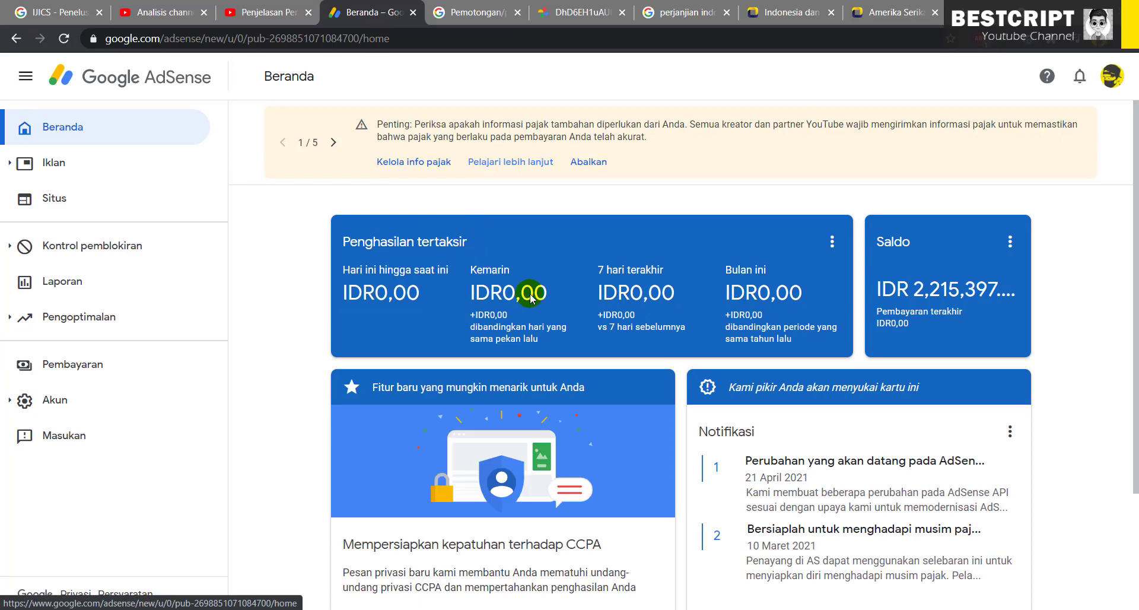
scroll(611, 329, down, 1)
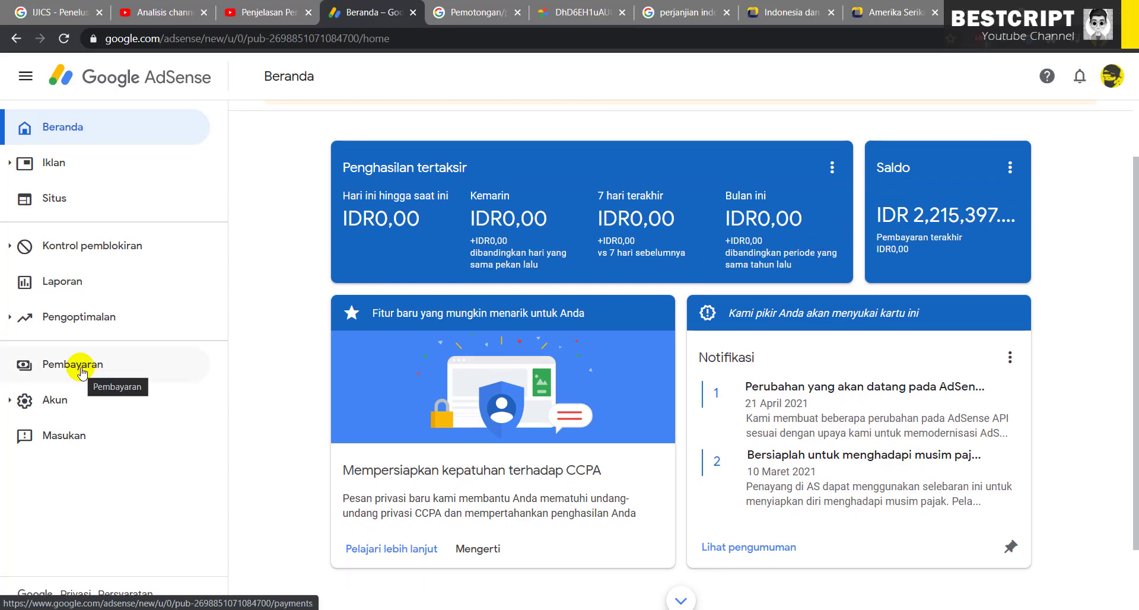
click(82, 370)
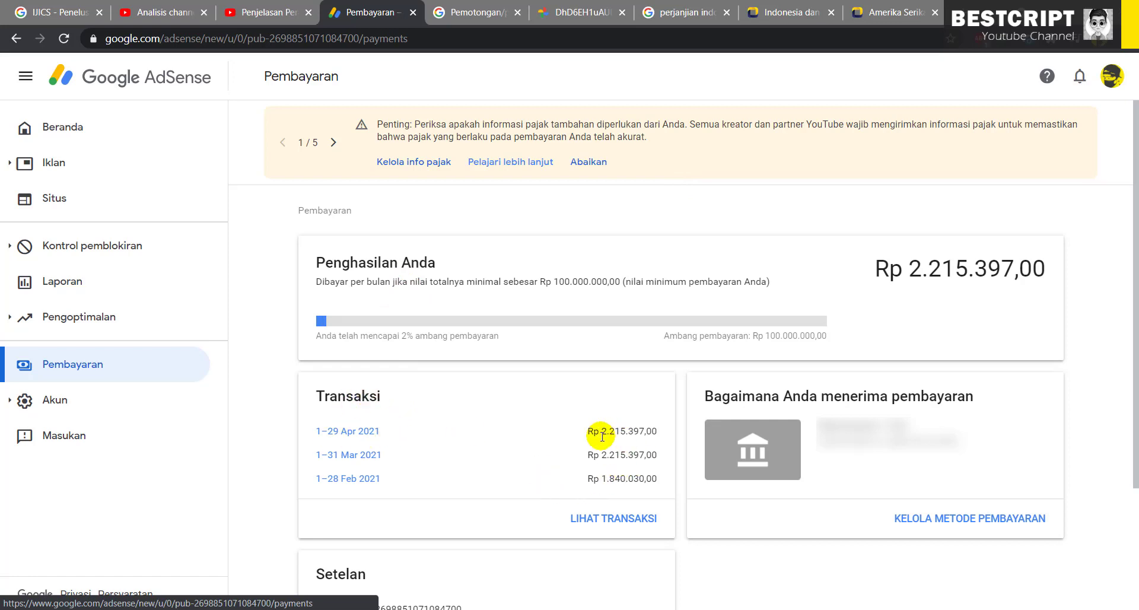
drag(768, 335, 836, 339)
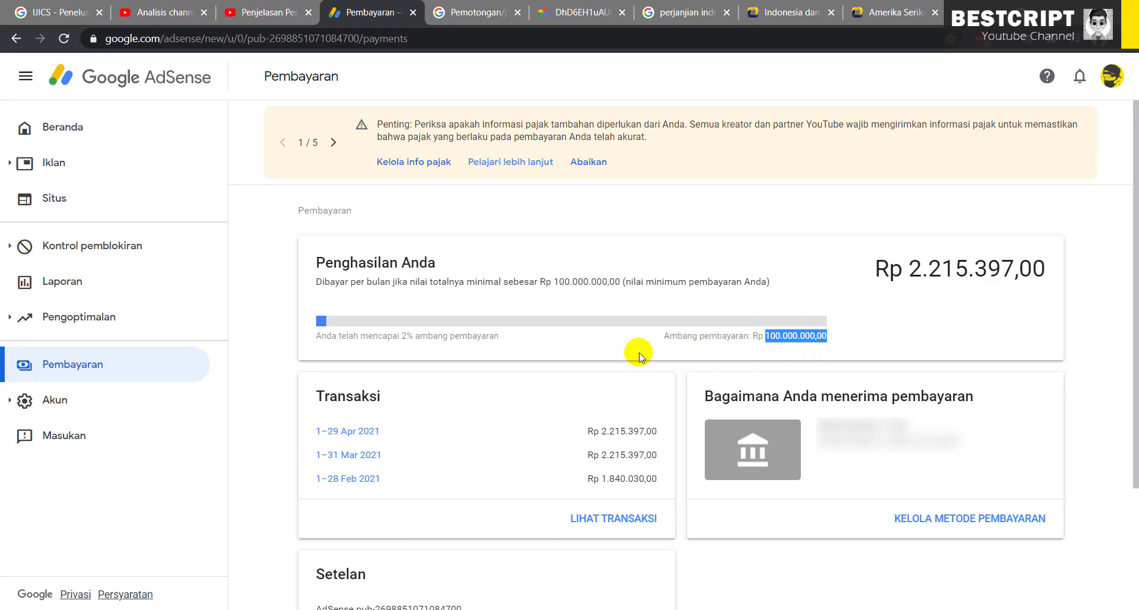
Review the transaction list: no April 2021 activity, March 2021 YouTube earnings of Rp 375.367,00
click(623, 524)
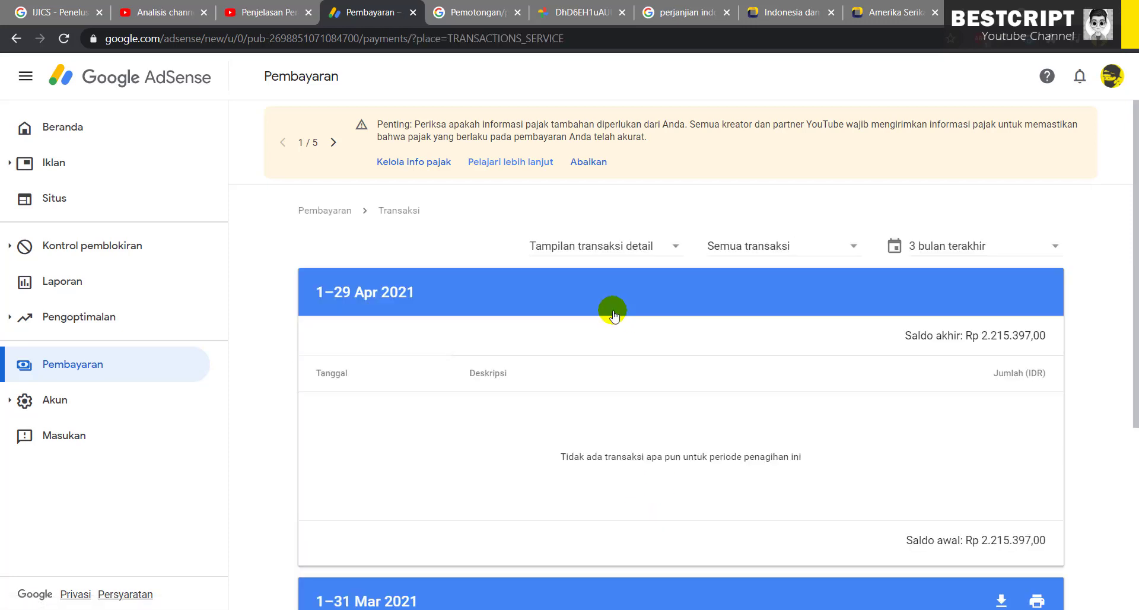
drag(975, 336, 650, 439)
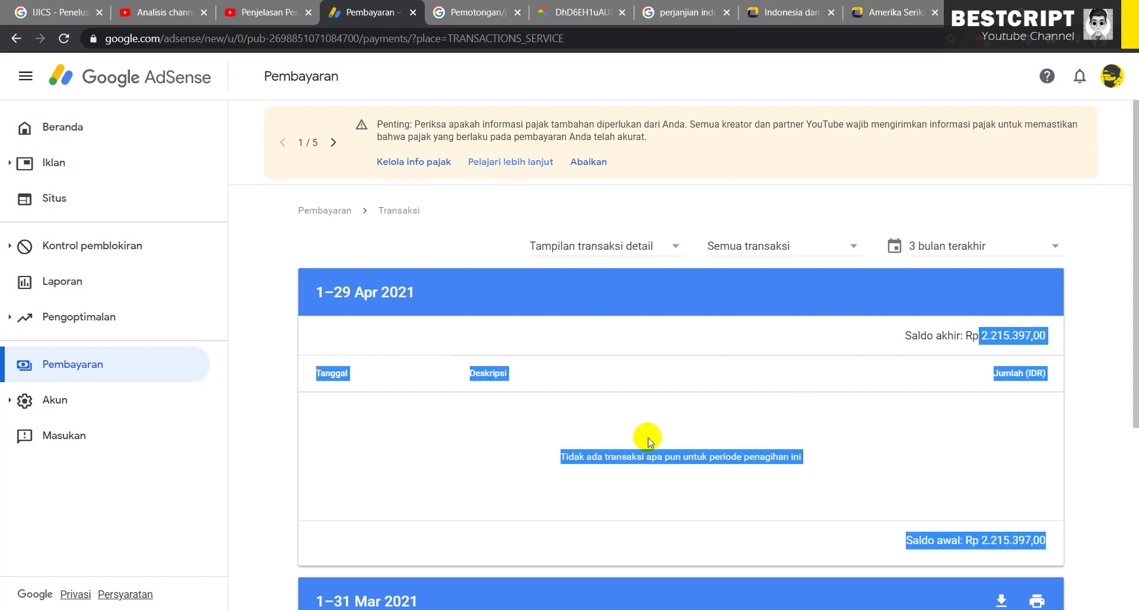
click(574, 463)
scroll(571, 464, down, 5)
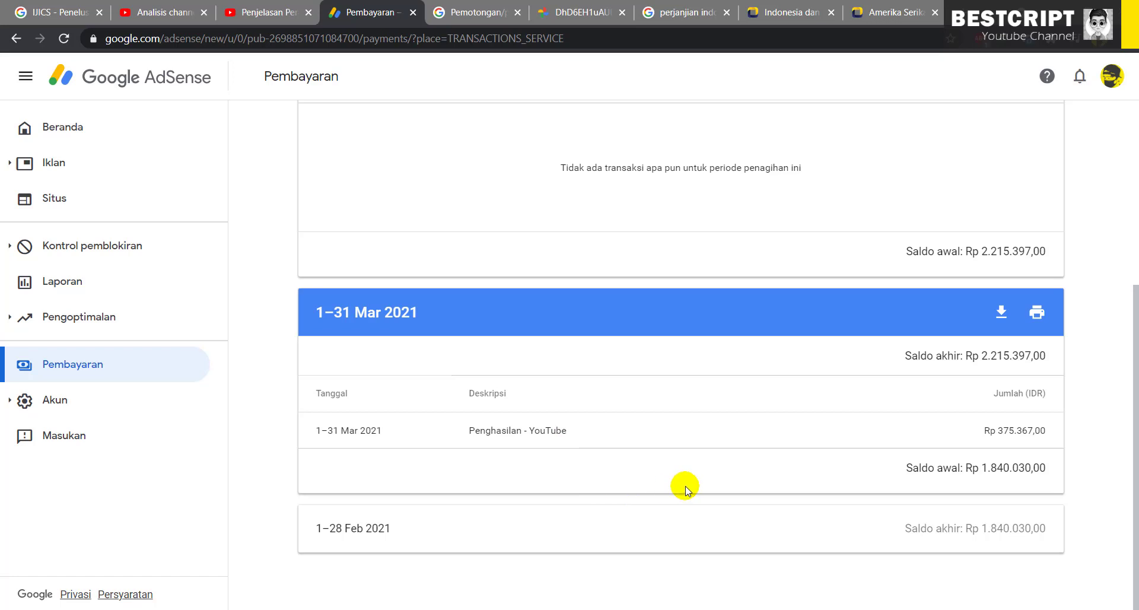
scroll(913, 395, up, 5)
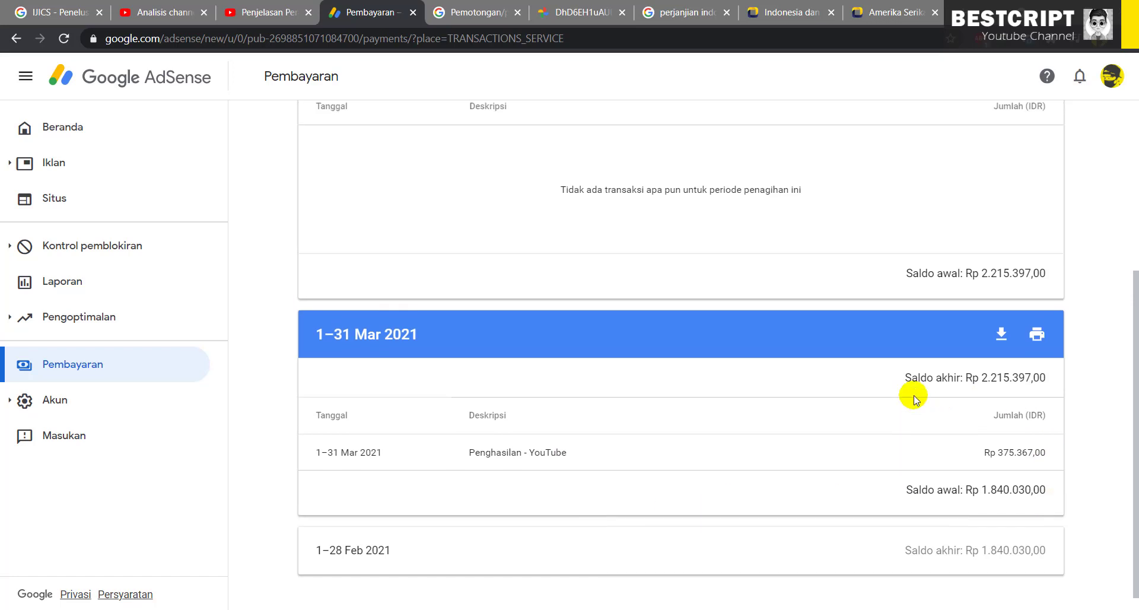